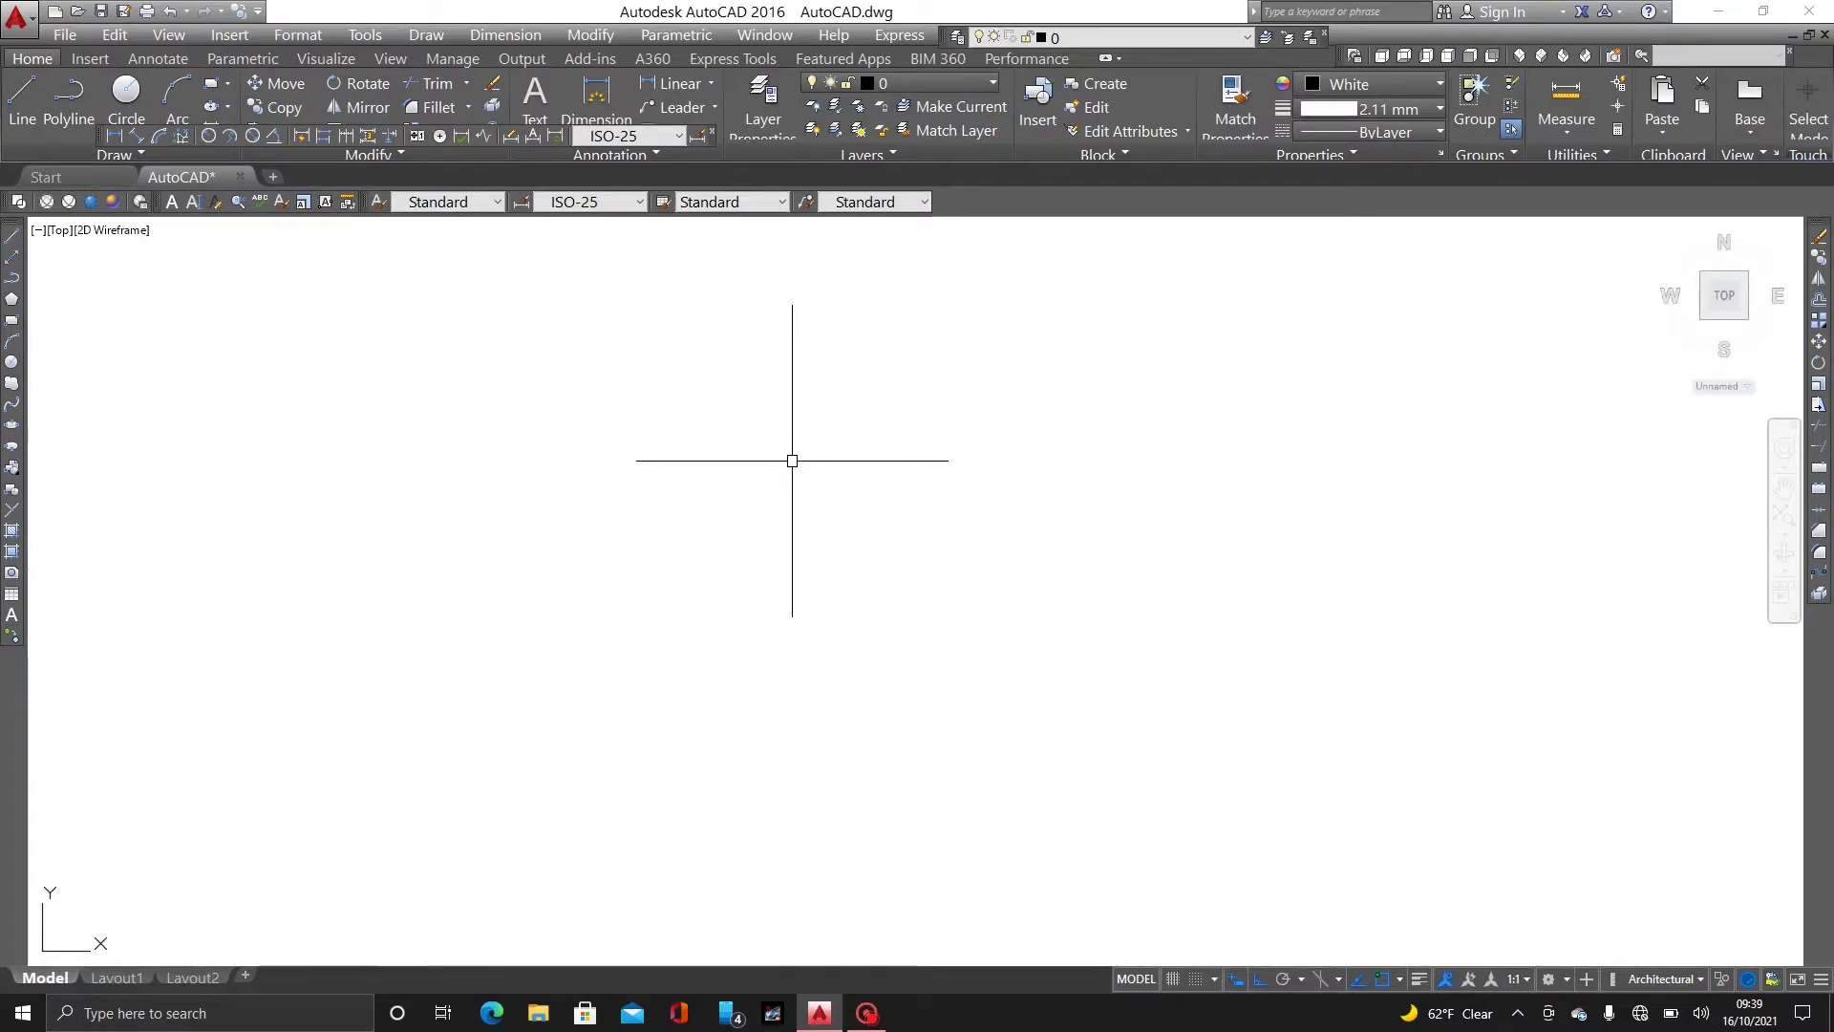
- Draw a 12' by 12' rectangle as the room's outer outline
{"action": "type", "text": "REC"}
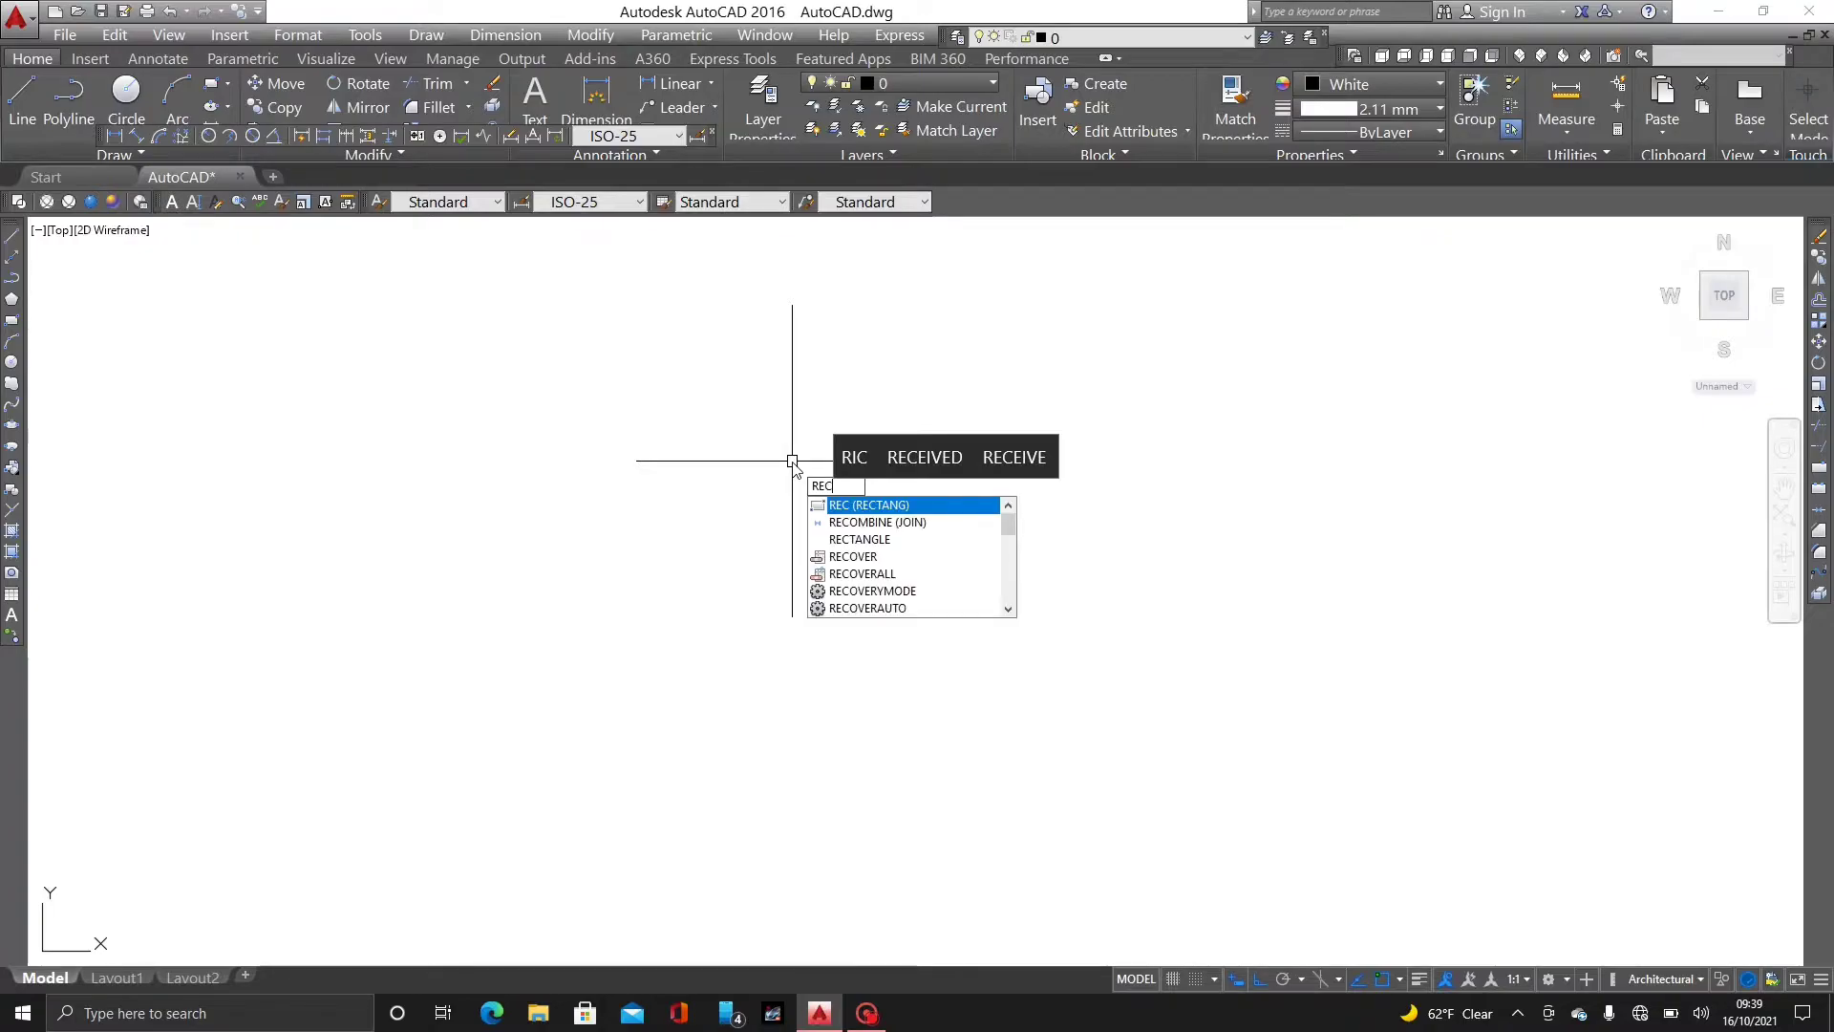
{"action": "key", "text": "Return"}
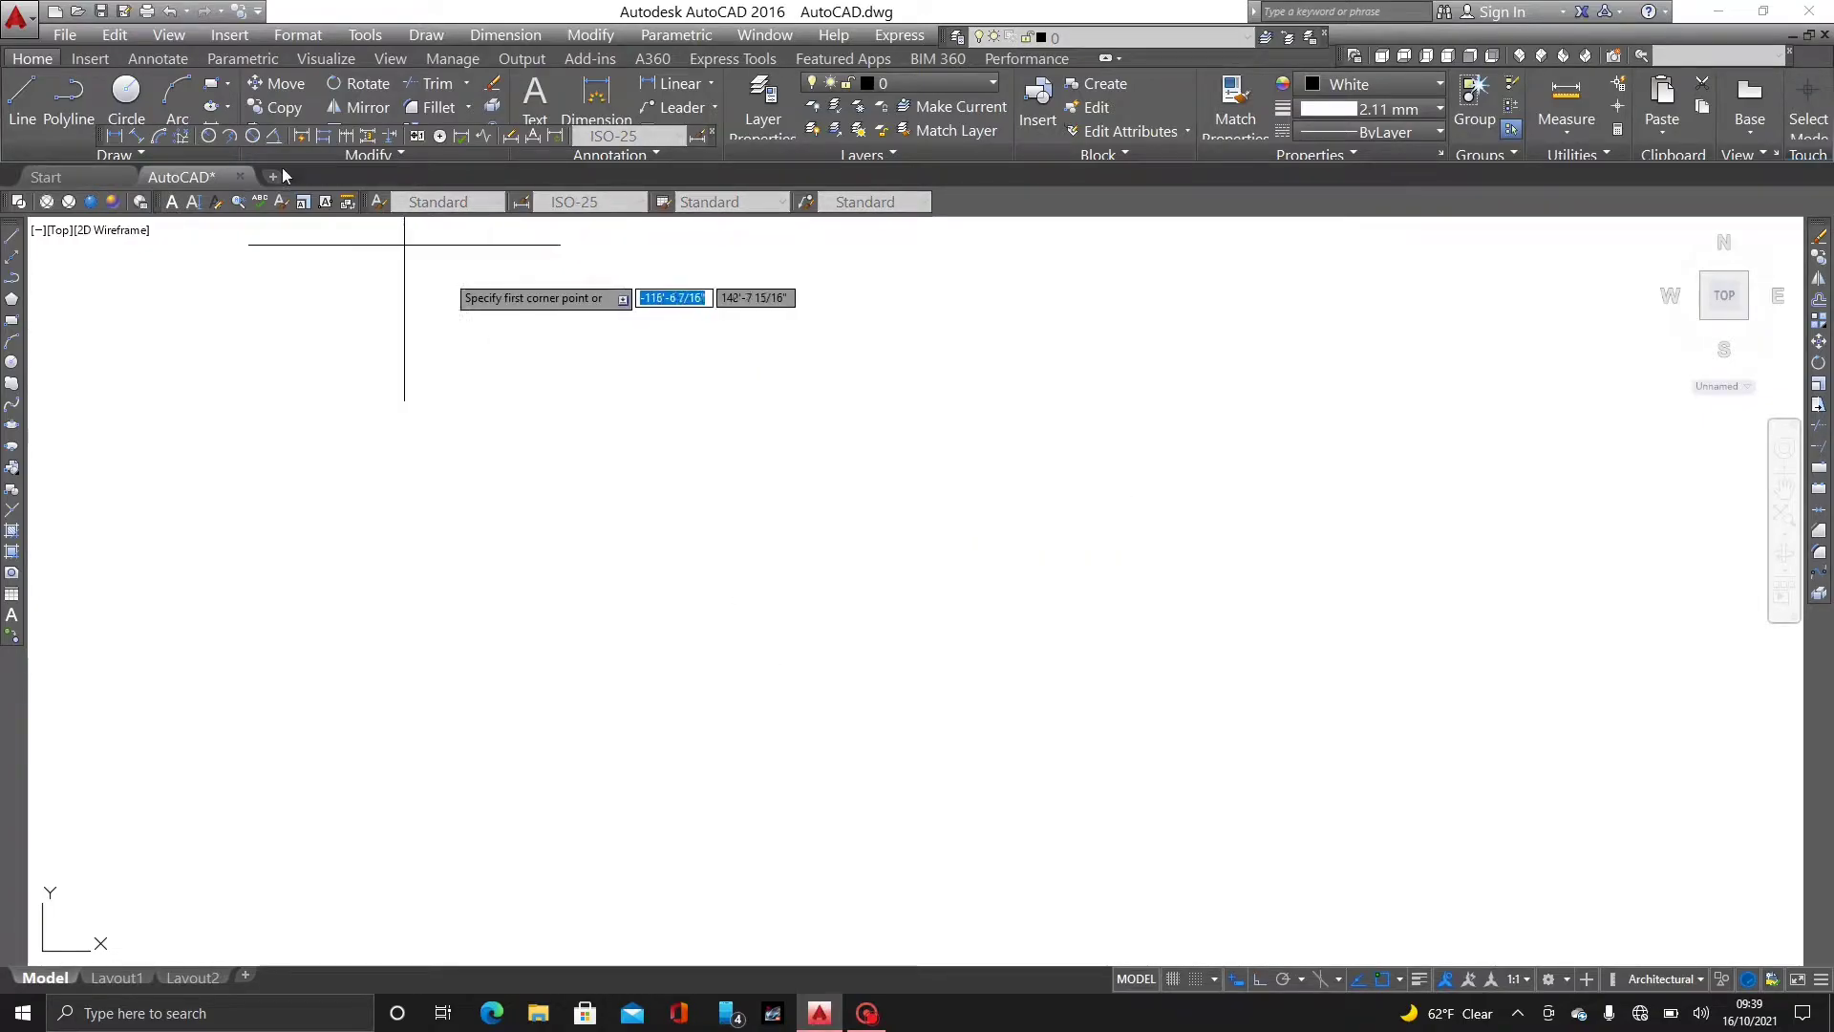
{"action": "left_click", "coordinate": [490, 341]}
{"action": "key", "text": "BackSpace"}
{"action": "type", "text": "12'"}
{"action": "key", "text": "Tab"}
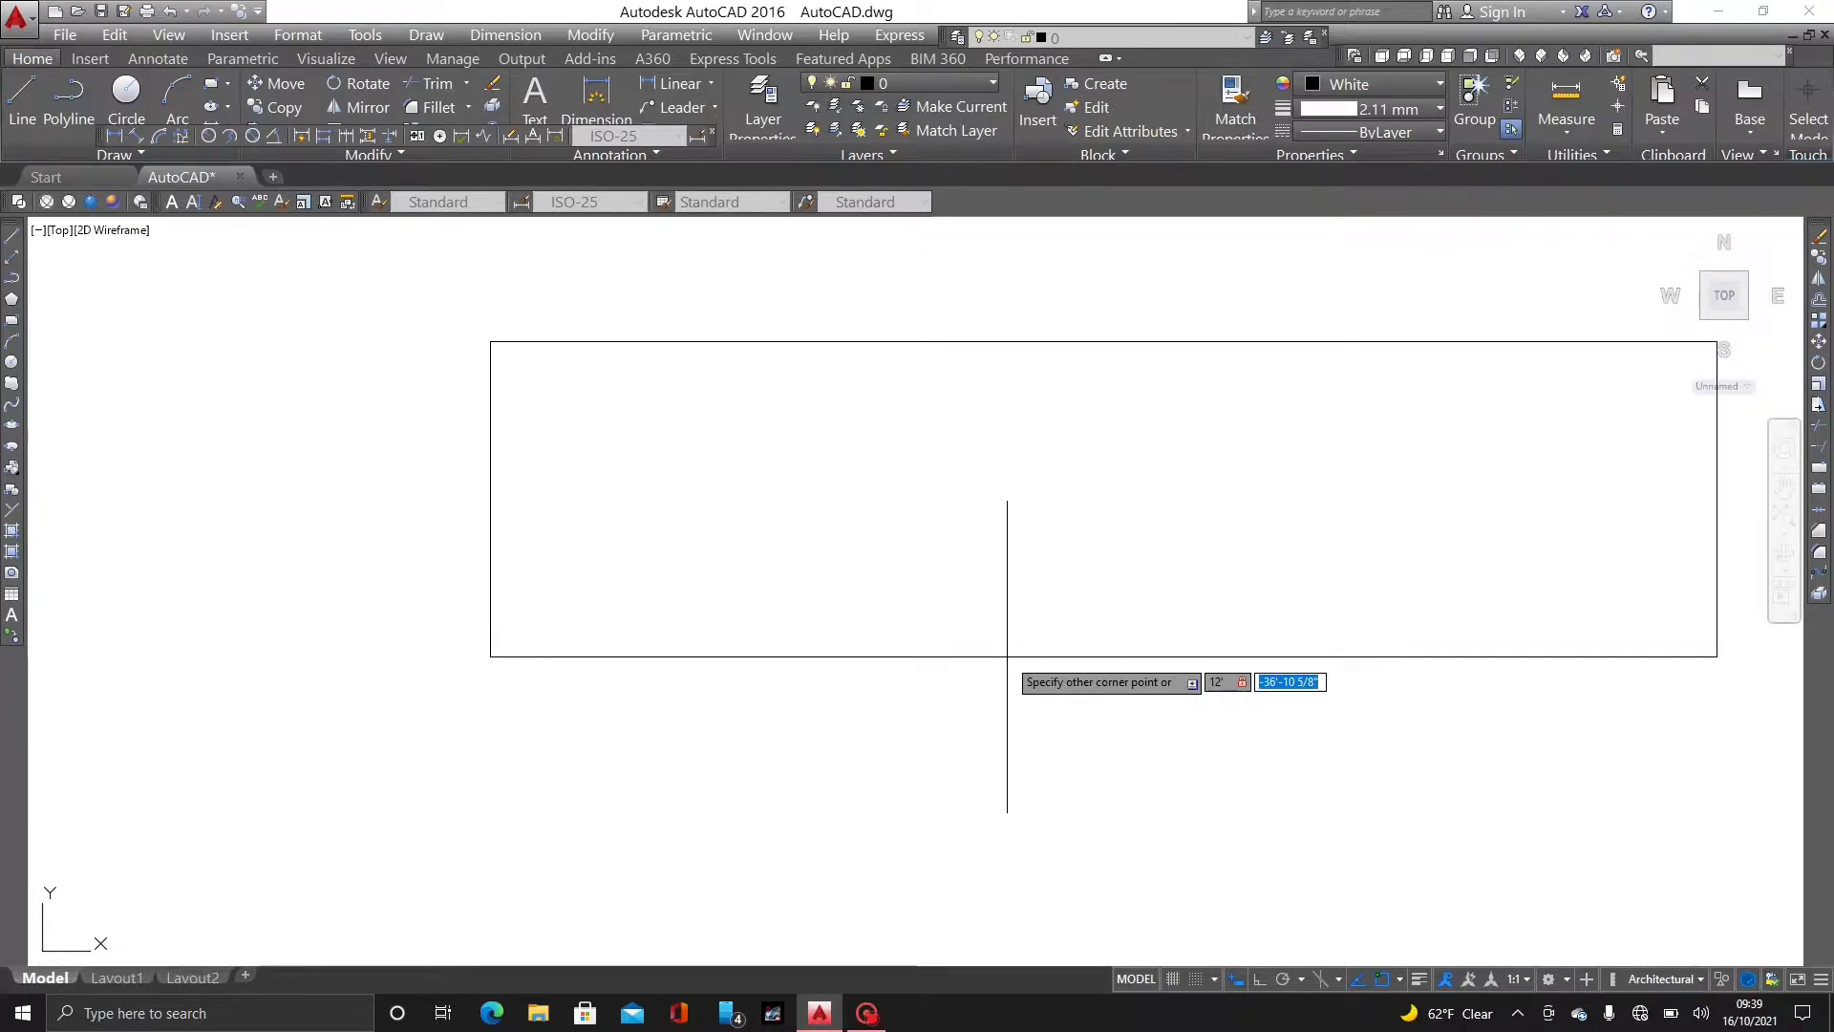
{"action": "type", "text": "12'"}
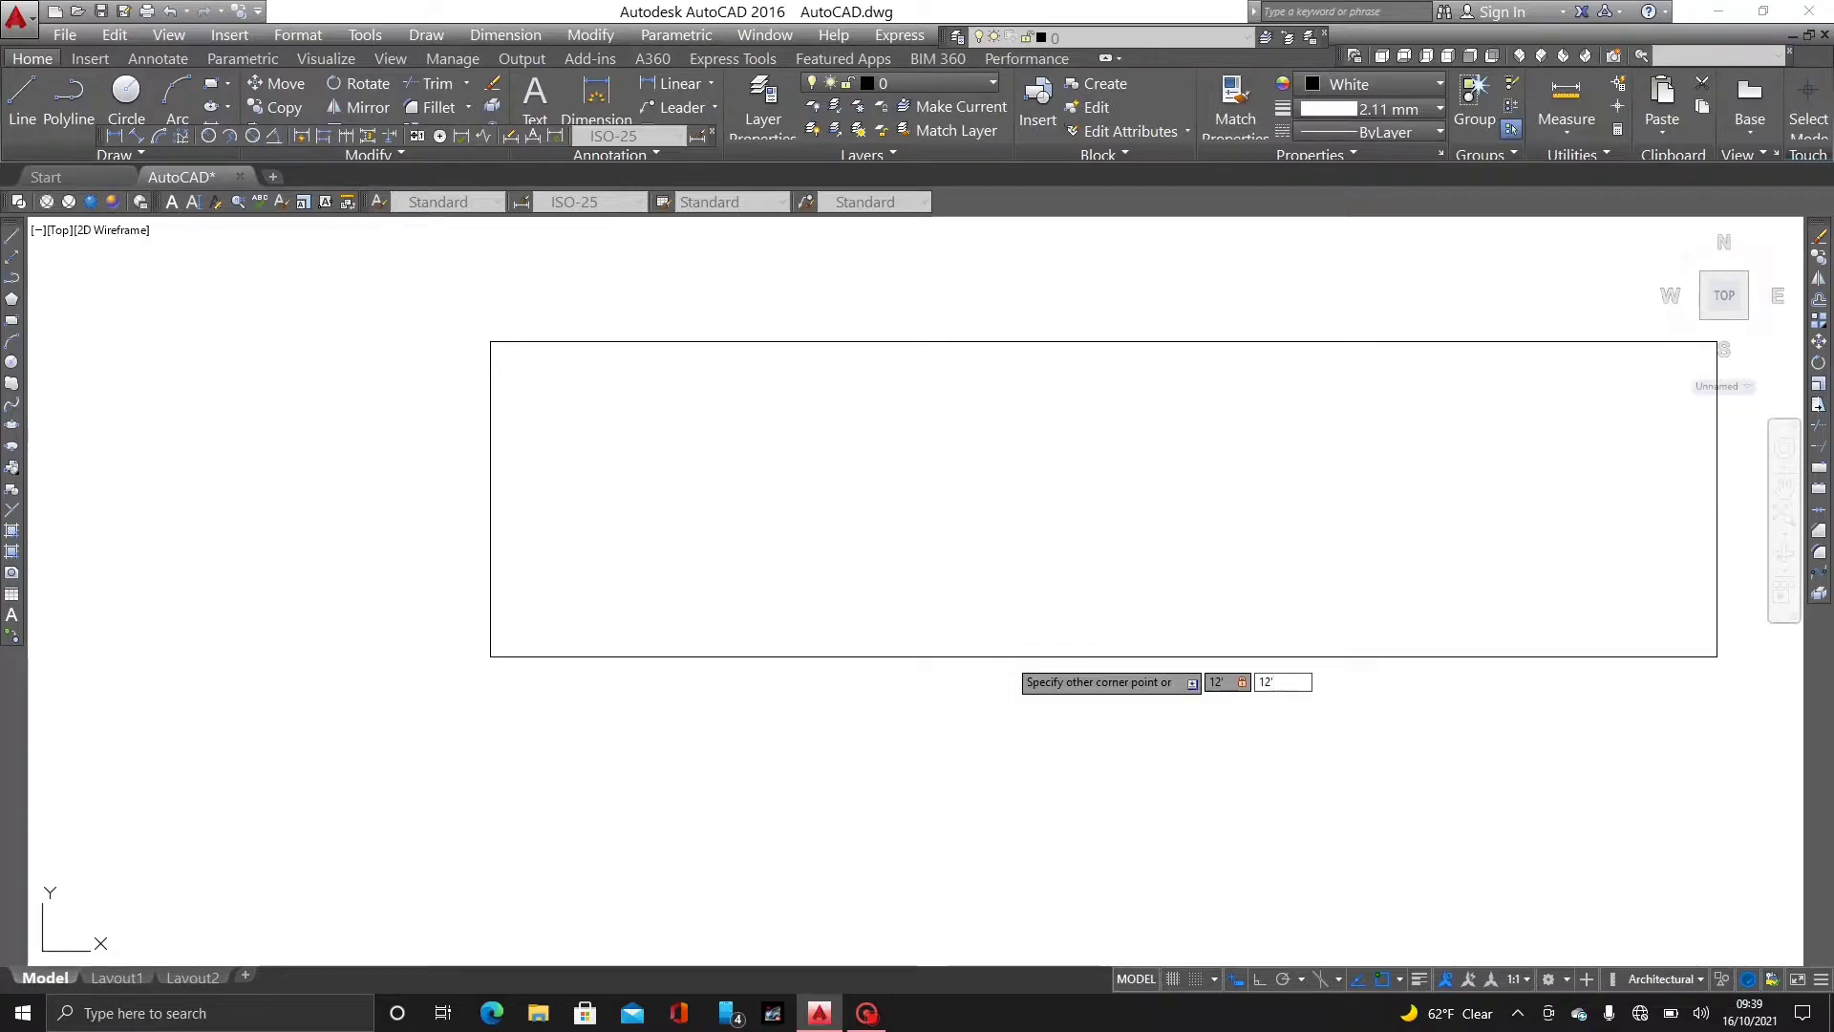
{"action": "key", "text": "Return"}
{"action": "key", "text": "Return"}
{"action": "key", "text": "Escape"}
- Offset the square 6" inward to form the inner outline of the walls
{"action": "middle_click_drag", "start_coordinate": [406, 283], "coordinate": [787, 551]}
{"action": "scroll", "coordinate": [973, 586], "scroll_direction": "up", "scroll_amount": 4}
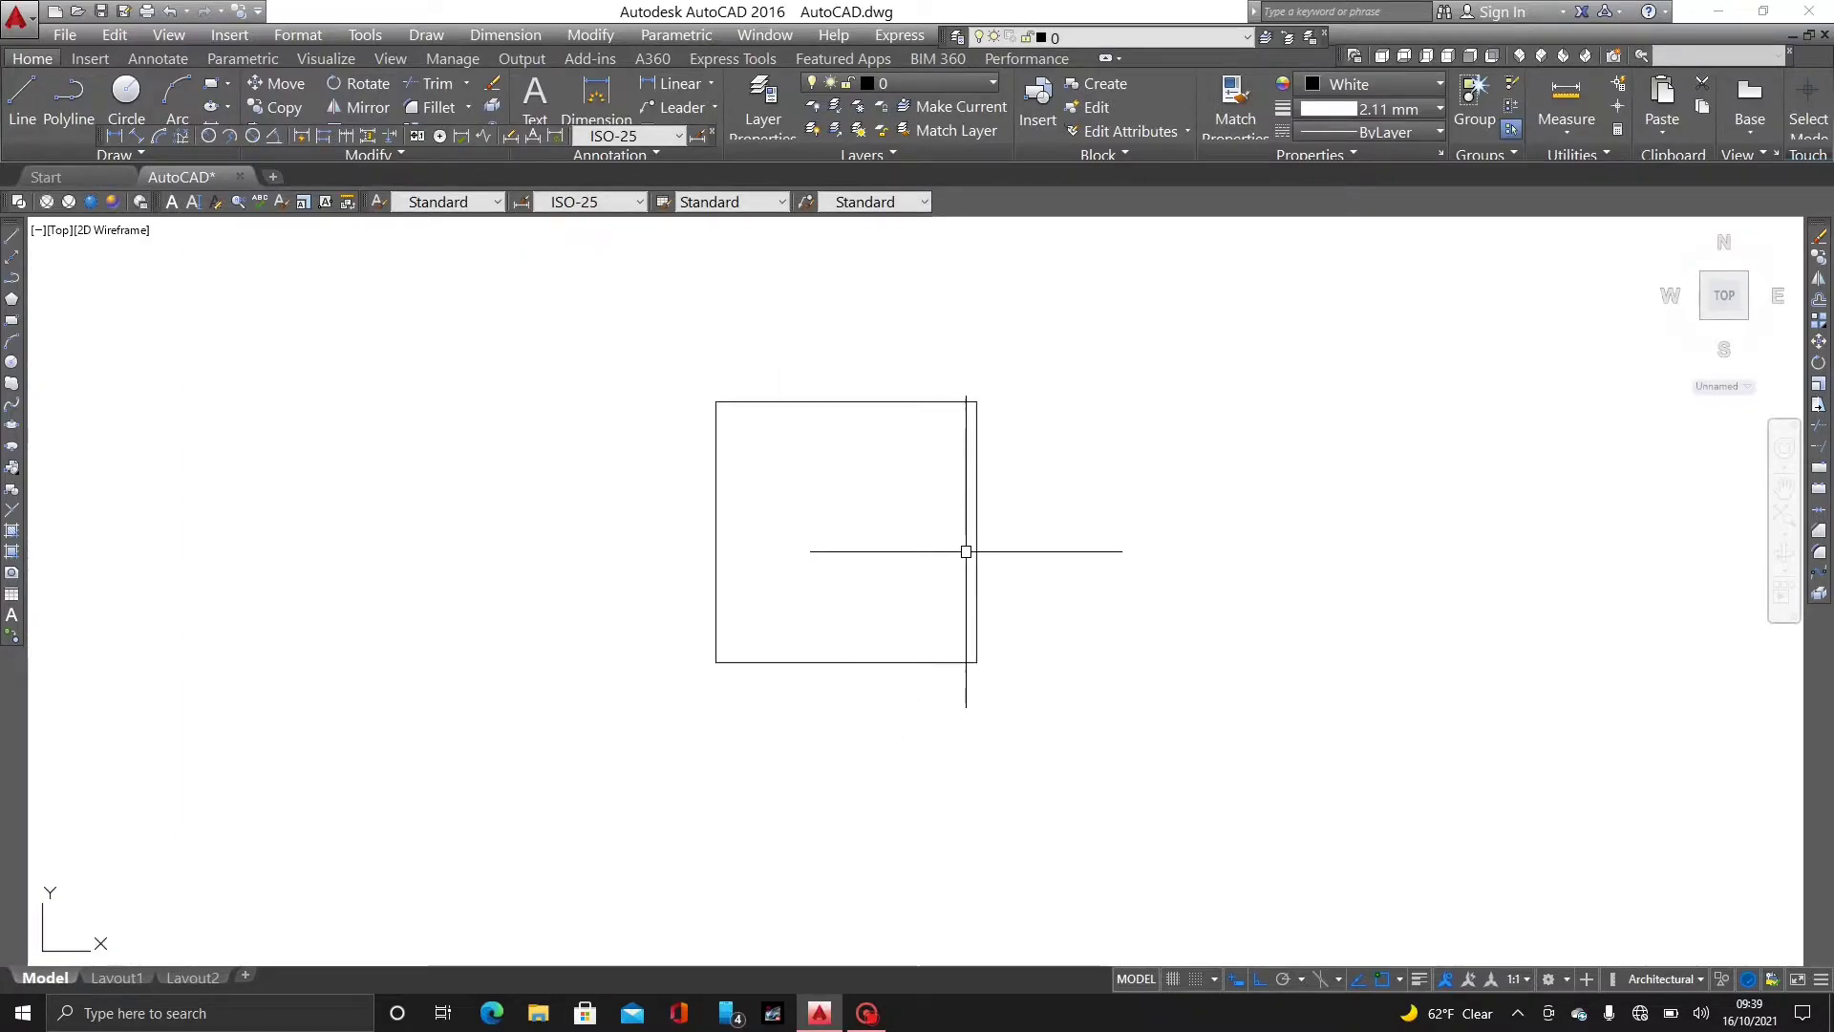
{"action": "scroll", "coordinate": [913, 531], "scroll_direction": "up", "scroll_amount": 2}
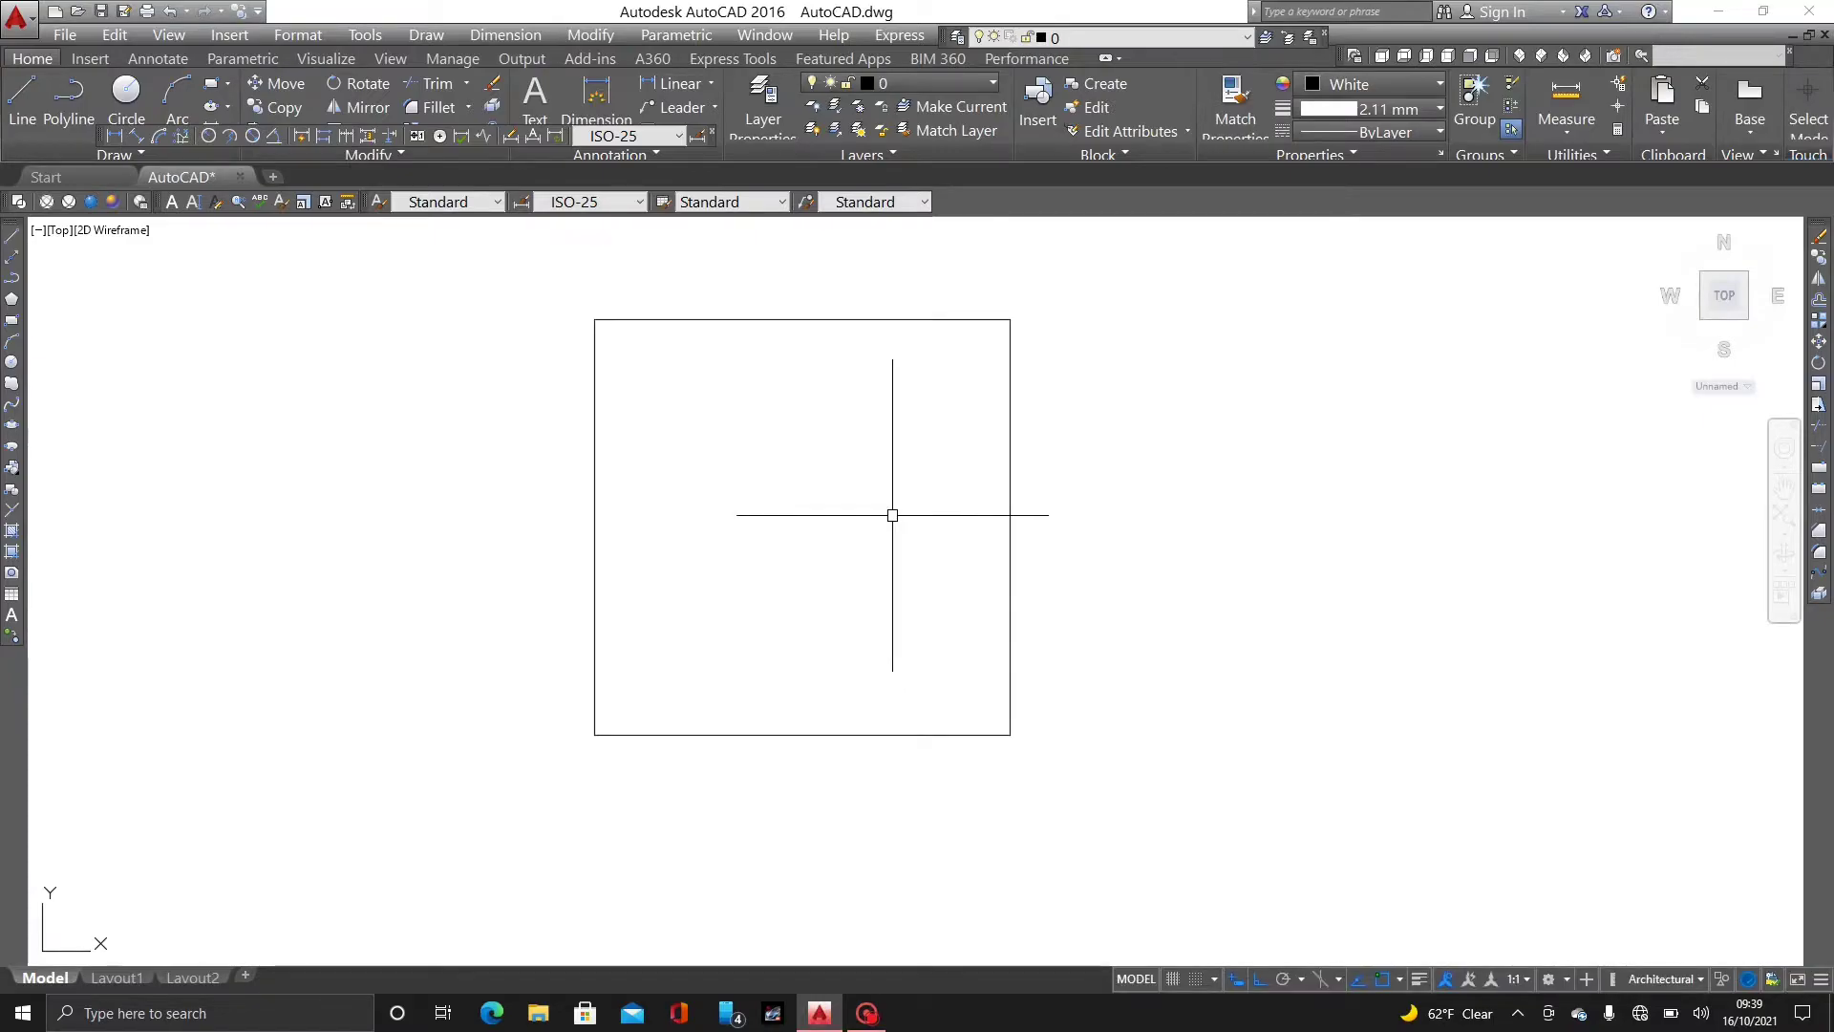
{"action": "middle_click_drag", "start_coordinate": [701, 393], "coordinate": [669, 404]}
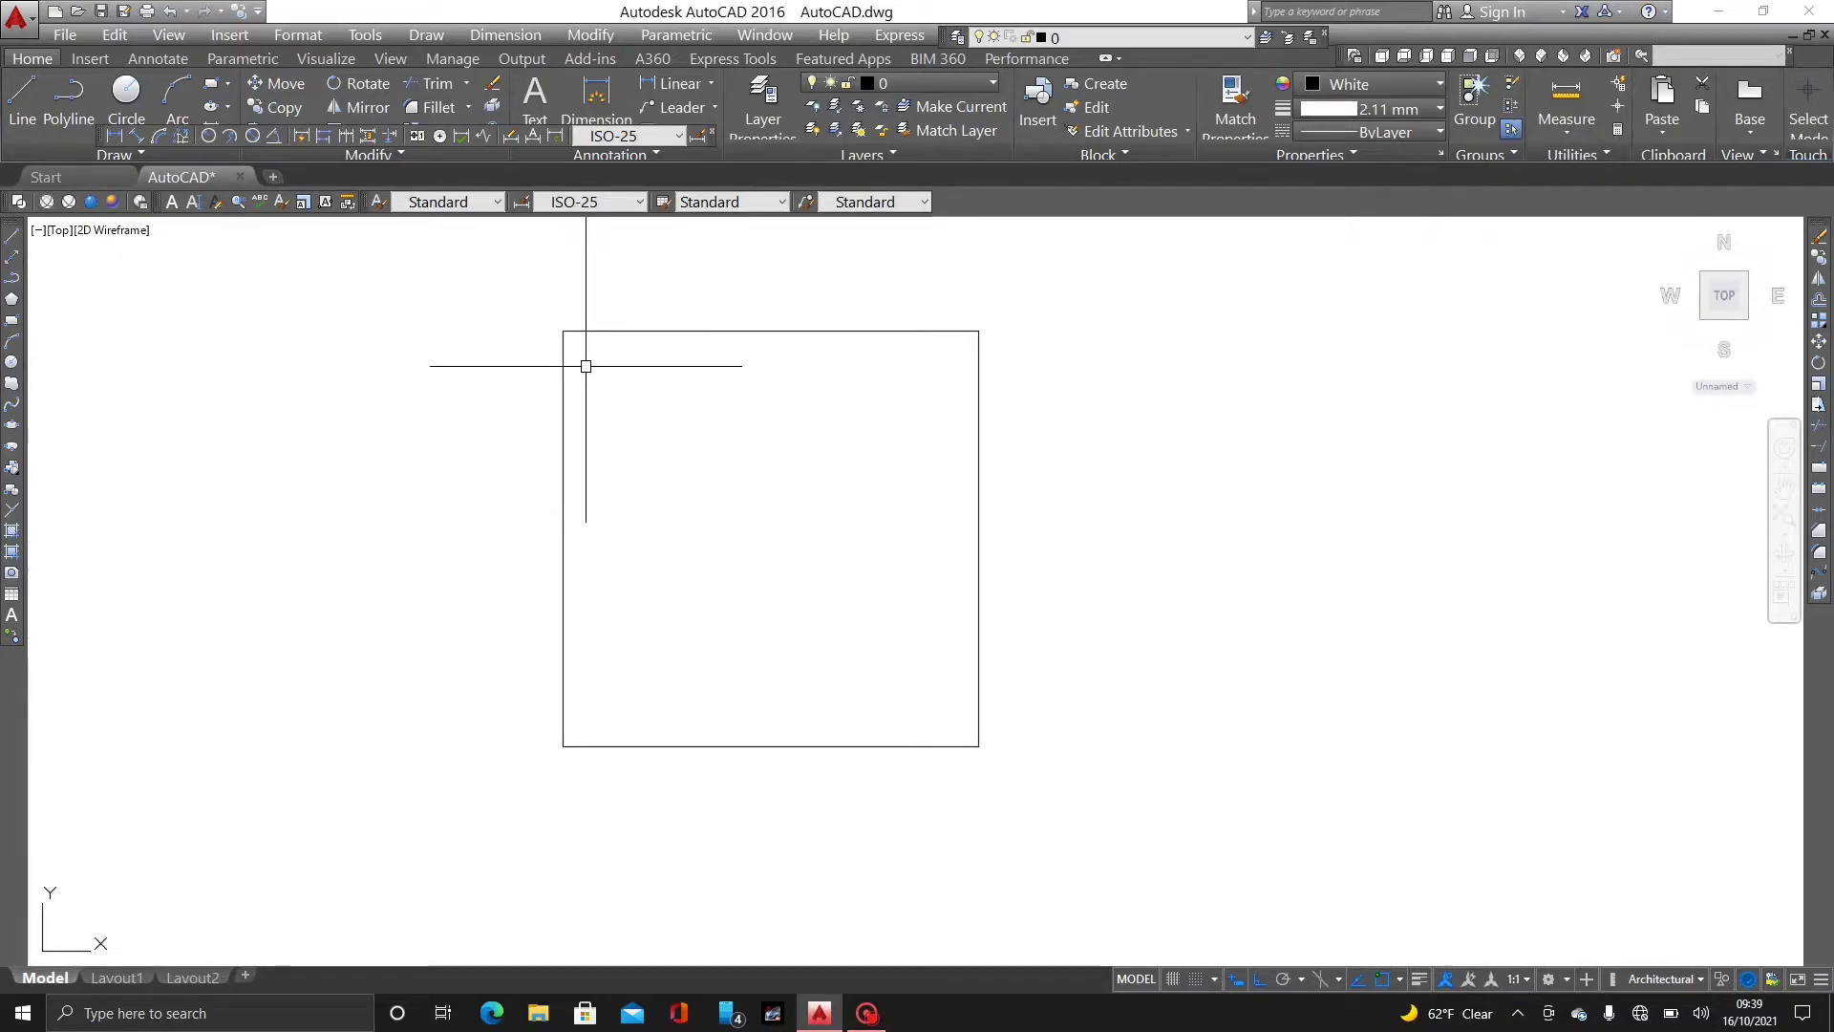
{"action": "scroll", "coordinate": [585, 366], "scroll_direction": "up", "scroll_amount": 2}
{"action": "mouse_move", "coordinate": [668, 663]}
{"action": "middle_mouse_down"}
{"action": "mouse_move", "coordinate": [700, 533]}
{"action": "mouse_move", "coordinate": [671, 573]}
{"action": "middle_mouse_up"}
{"action": "middle_click_drag", "start_coordinate": [872, 405], "coordinate": [864, 430]}
{"action": "scroll", "coordinate": [878, 411], "scroll_direction": "down", "scroll_amount": 2}
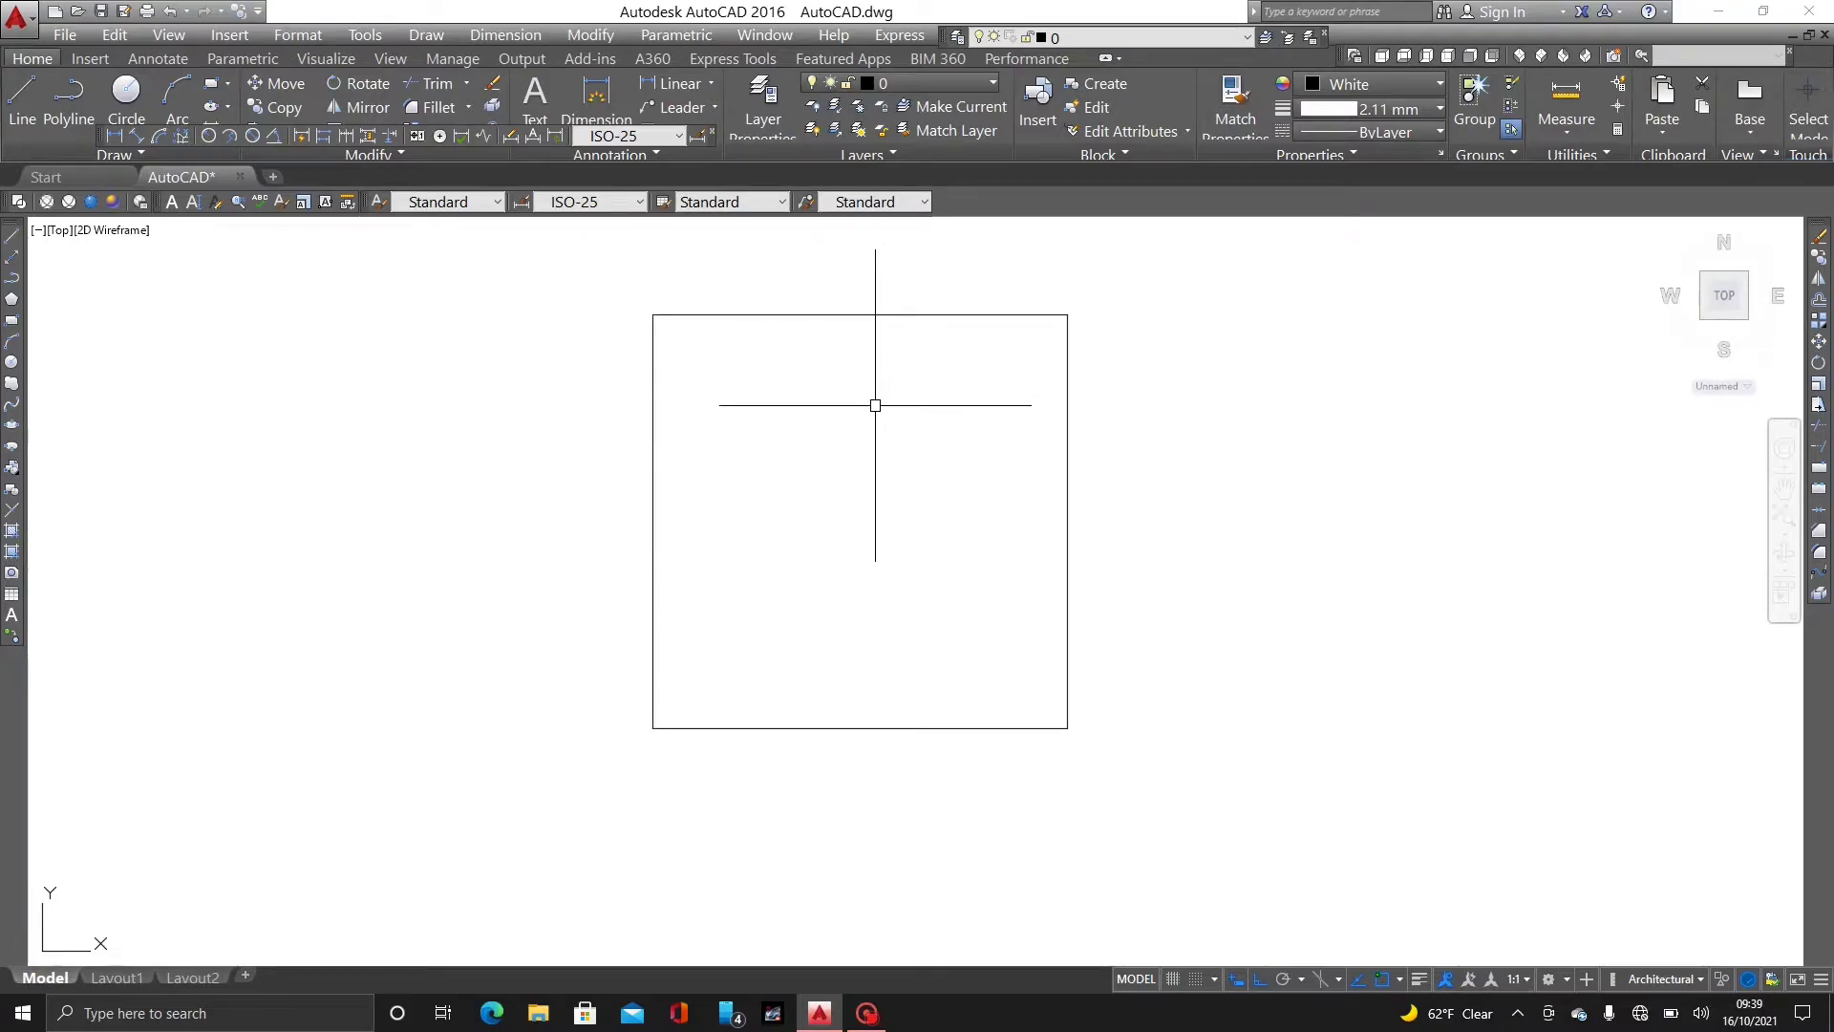
{"action": "type", "text": "o"}
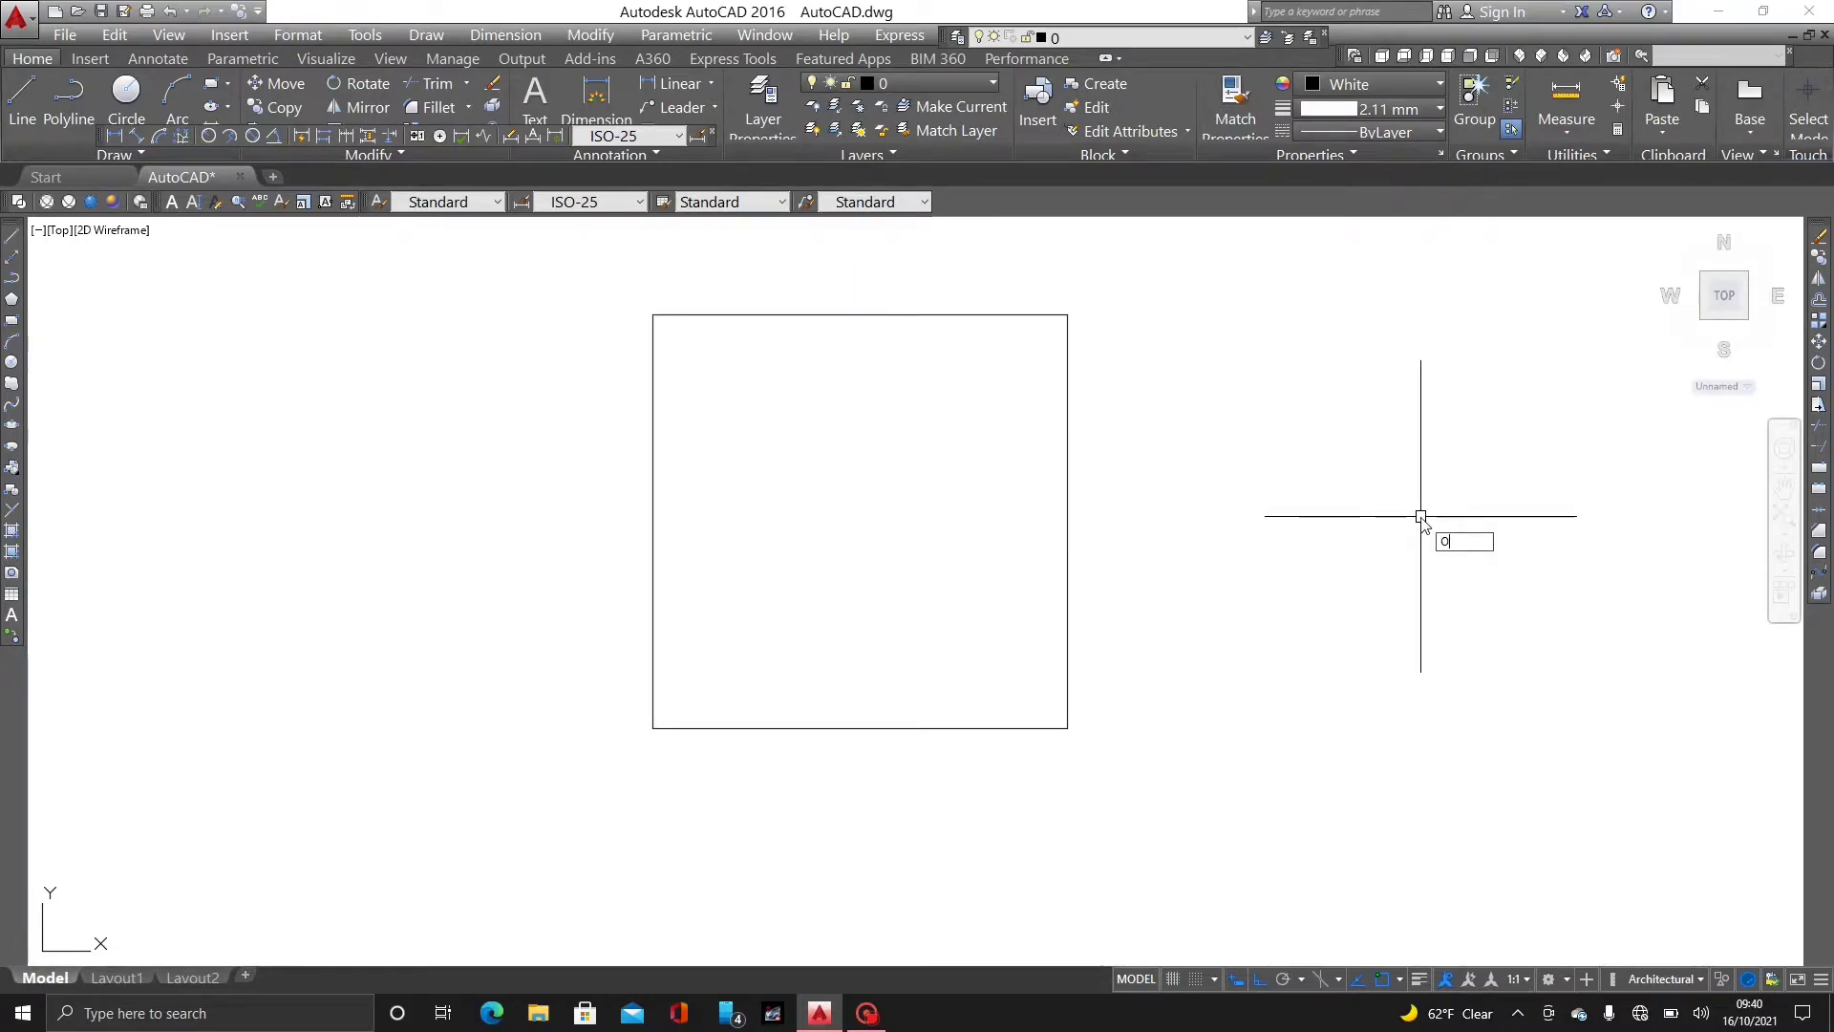
{"action": "key", "text": "Return"}
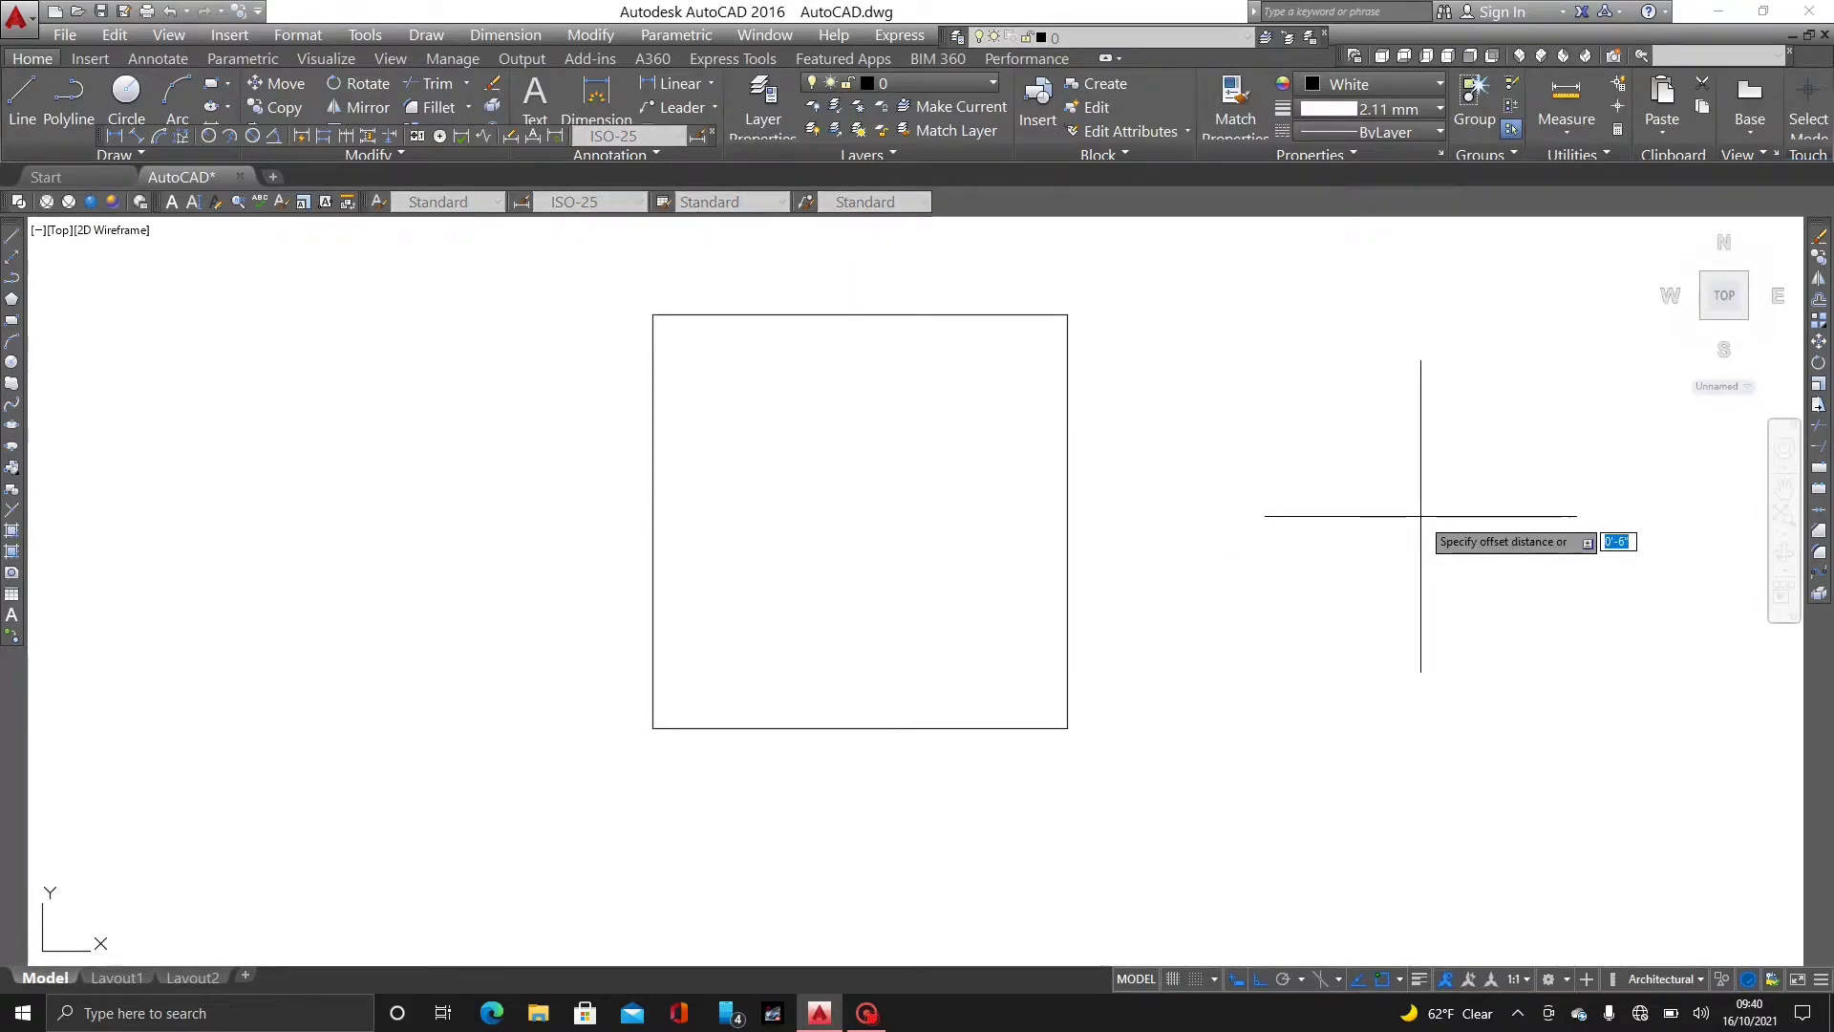
{"action": "key", "text": "Return"}
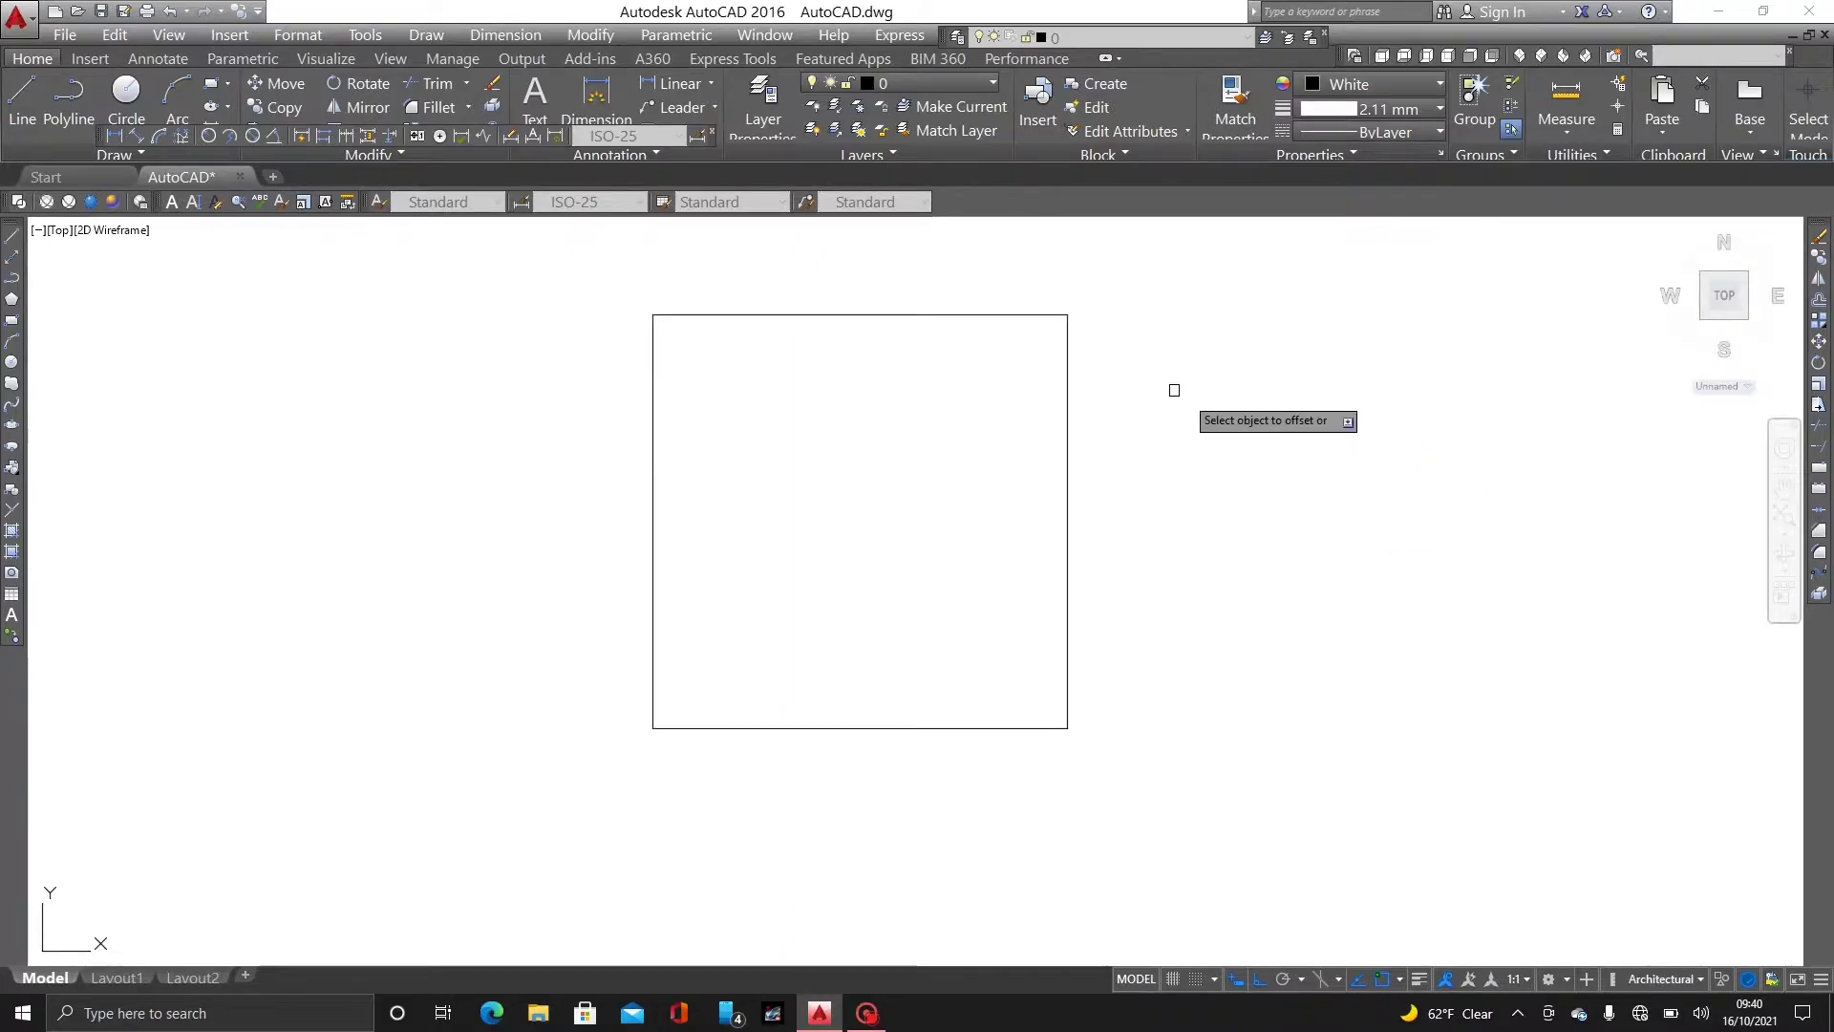
{"action": "left_click", "coordinate": [950, 313]}
{"action": "left_click", "coordinate": [909, 378]}
{"action": "key", "text": "Return"}
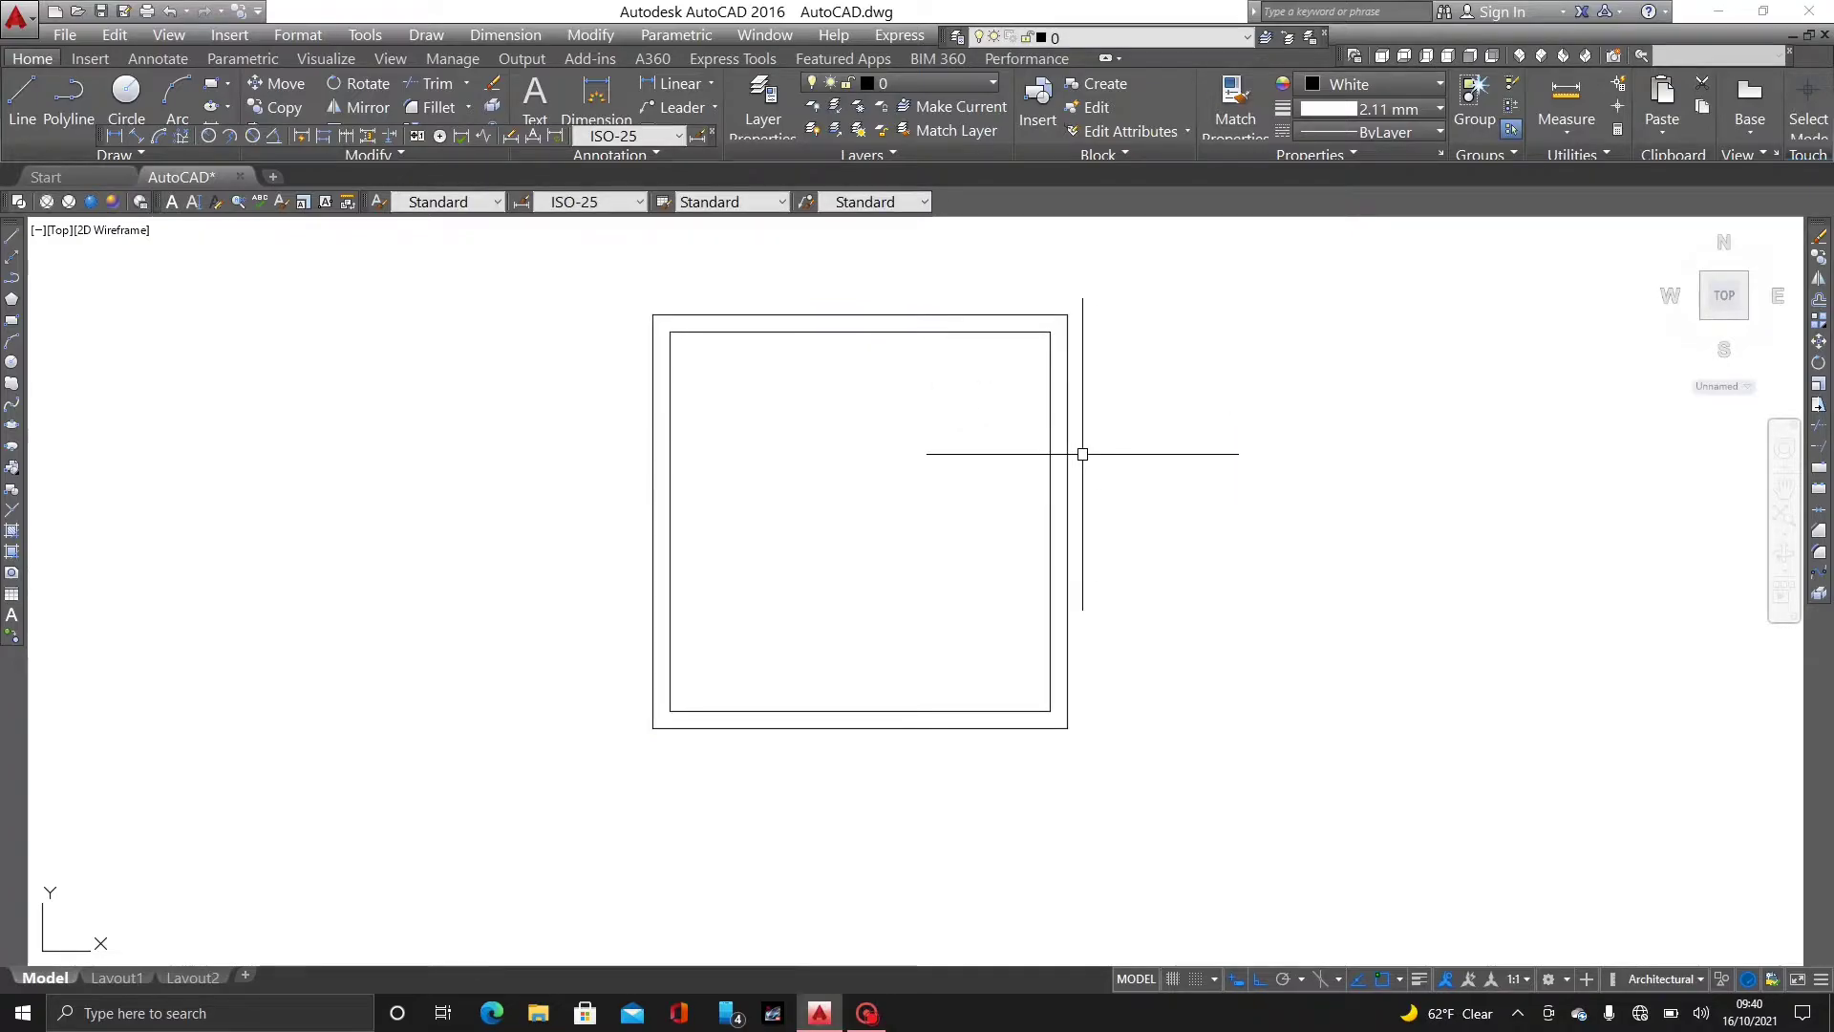
{"action": "middle_click_drag", "start_coordinate": [888, 484], "coordinate": [779, 448]}
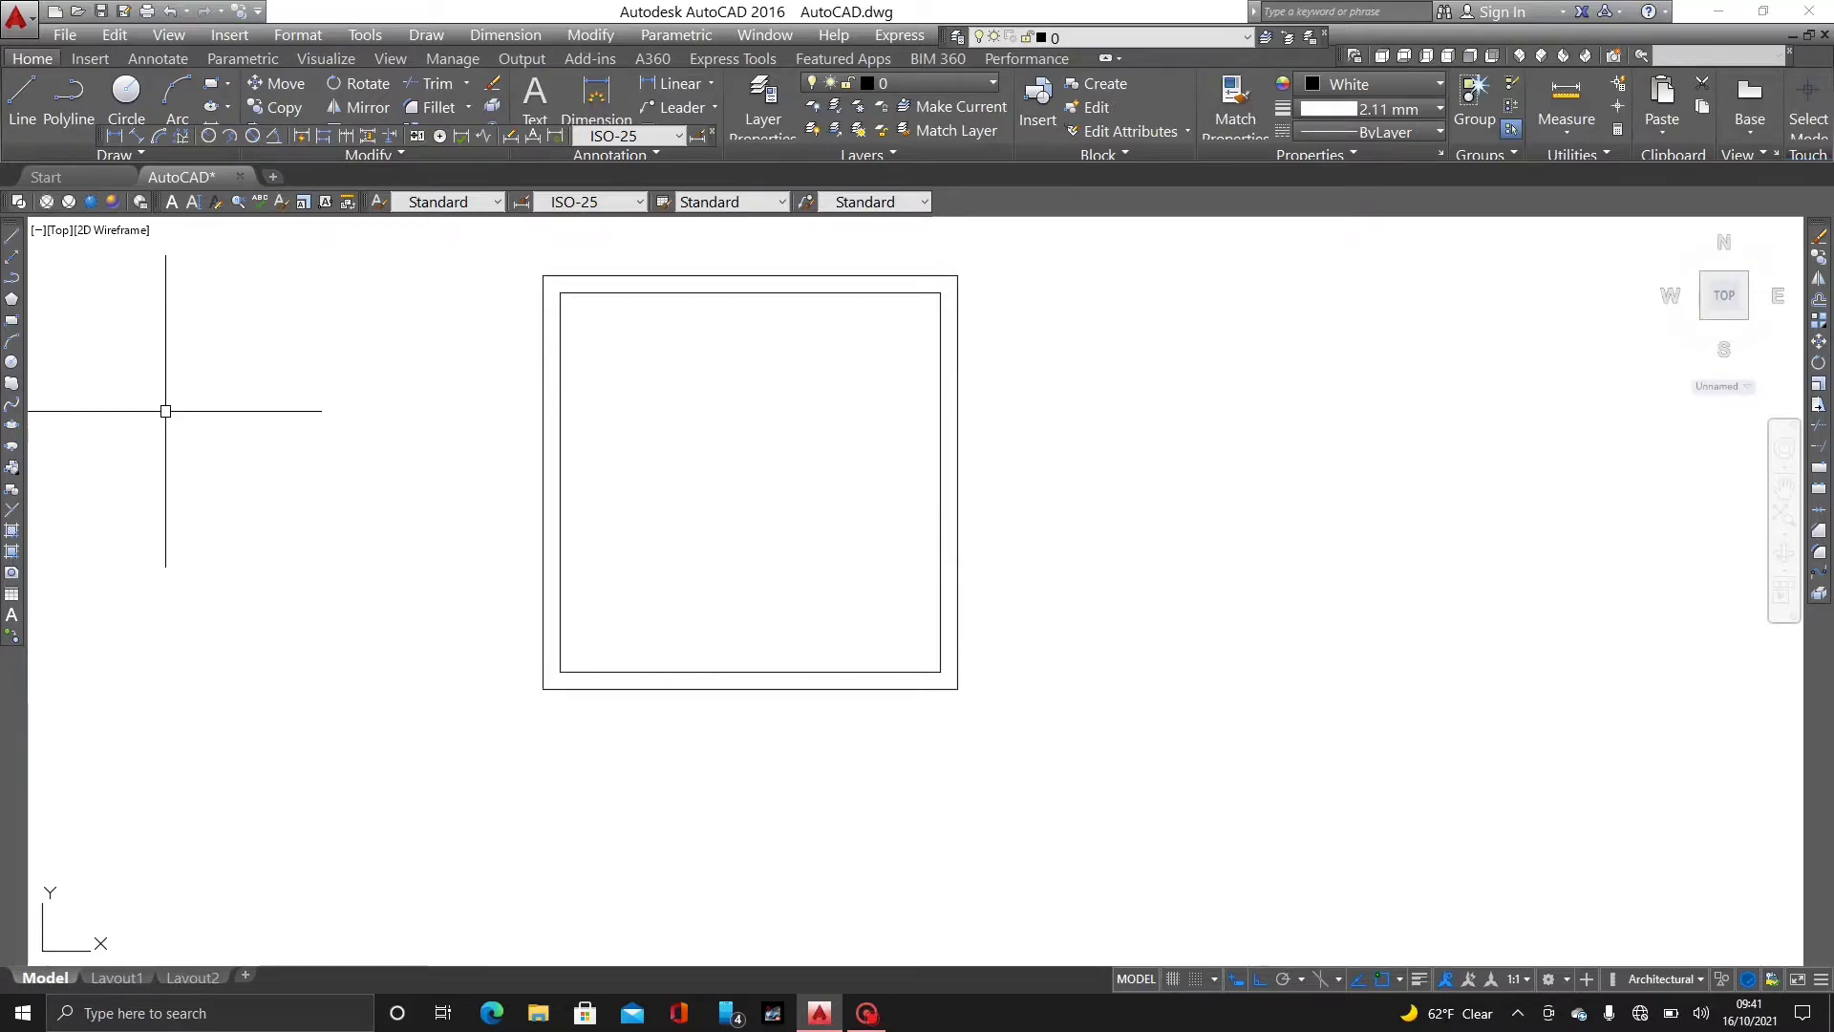
{"action": "type", "text": "TEC"}
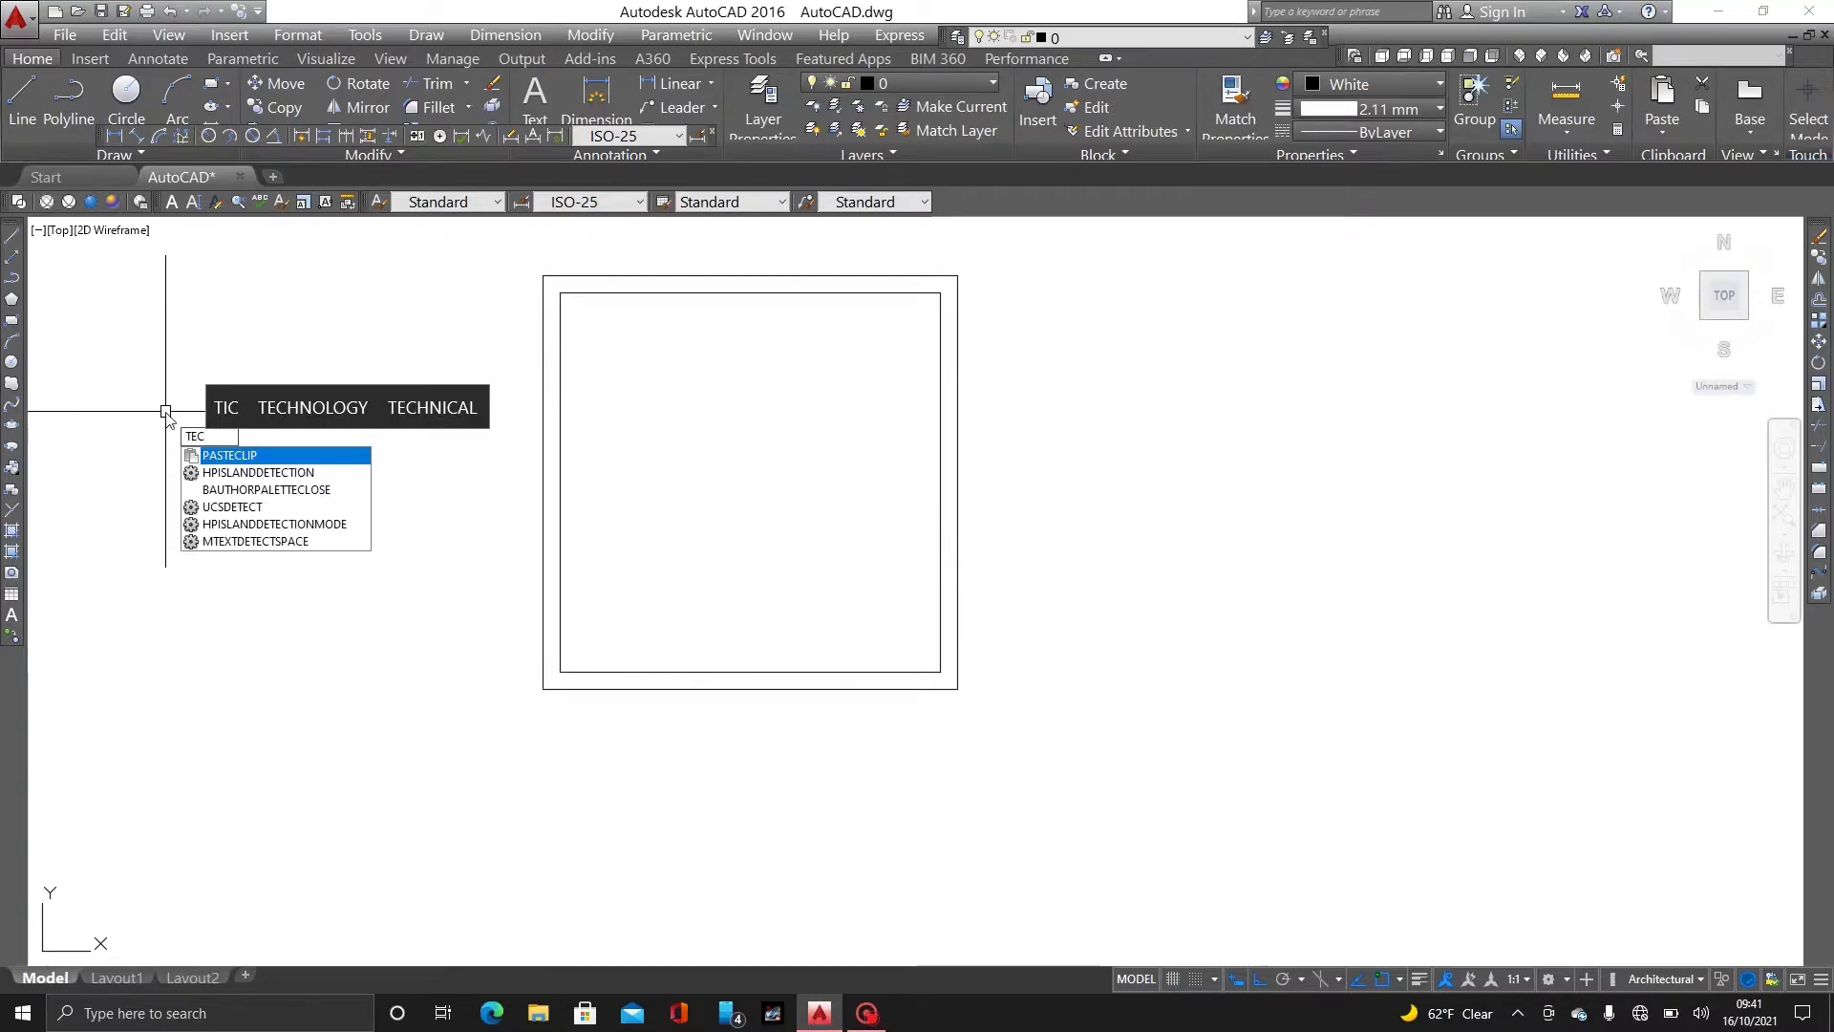
{"action": "key", "text": "BackSpace"}
{"action": "type", "text": "XT"}
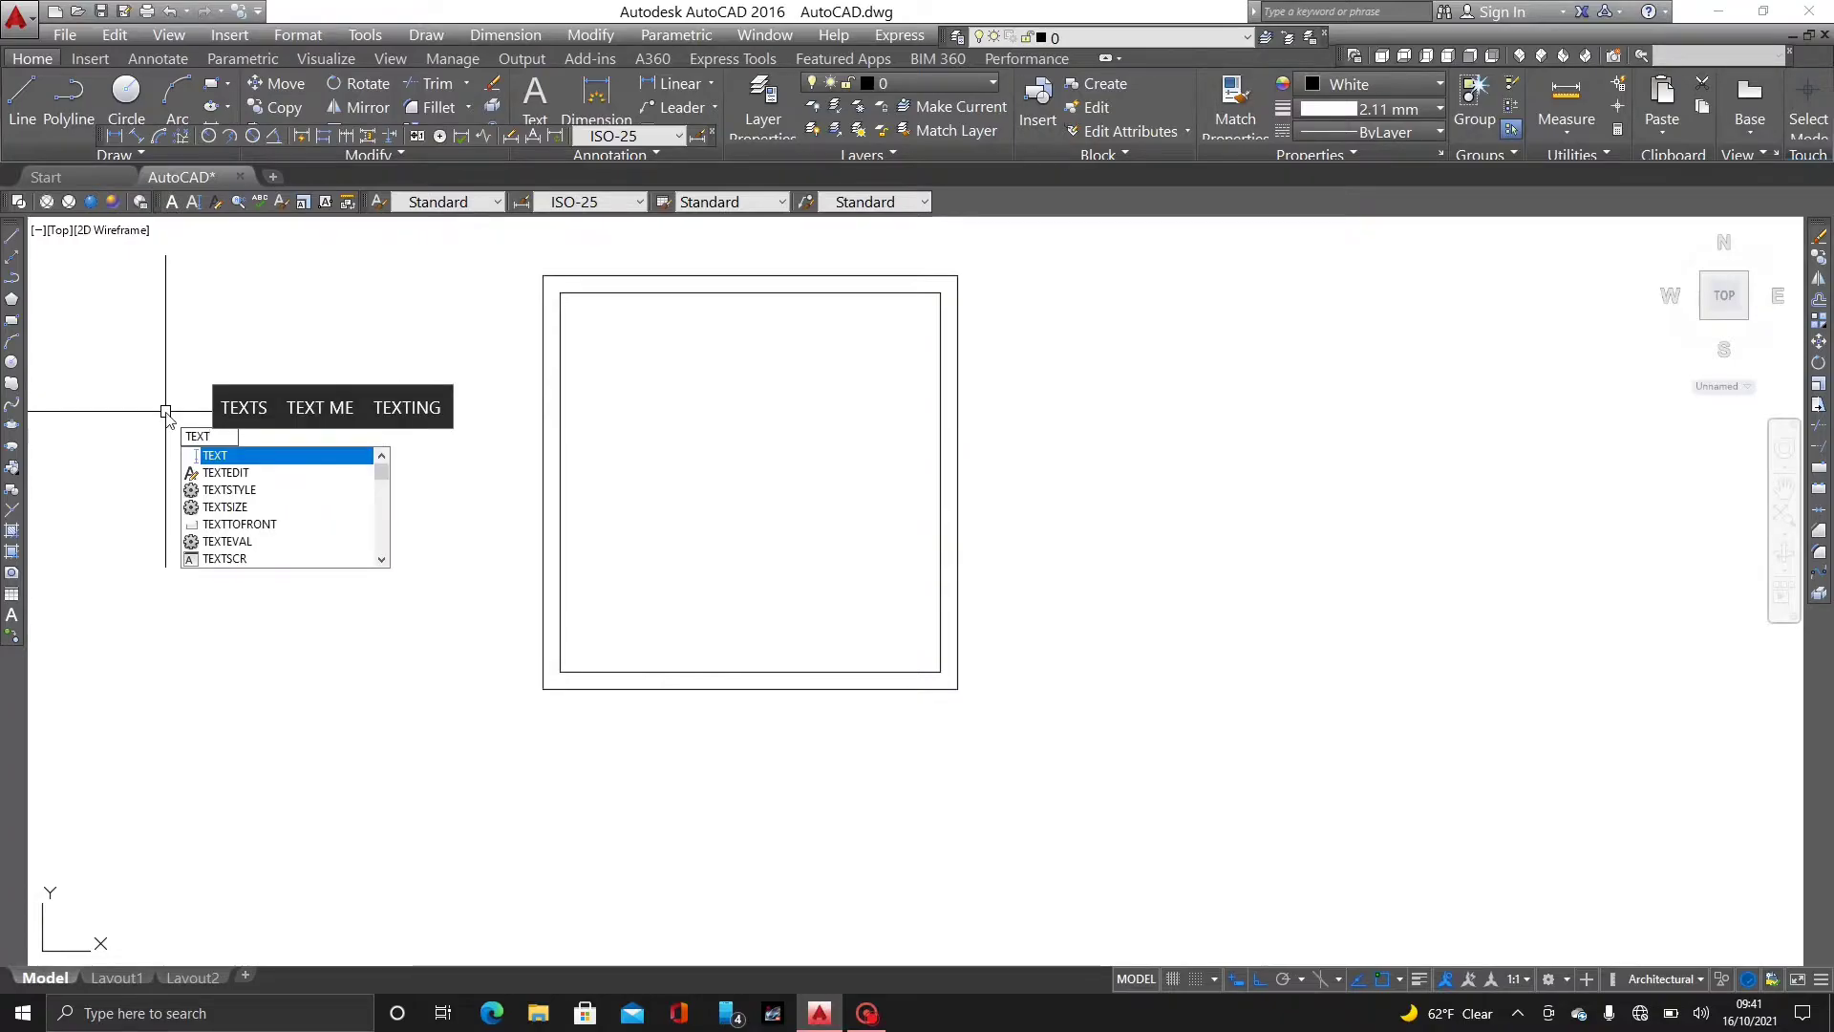
{"action": "key", "text": "Return"}
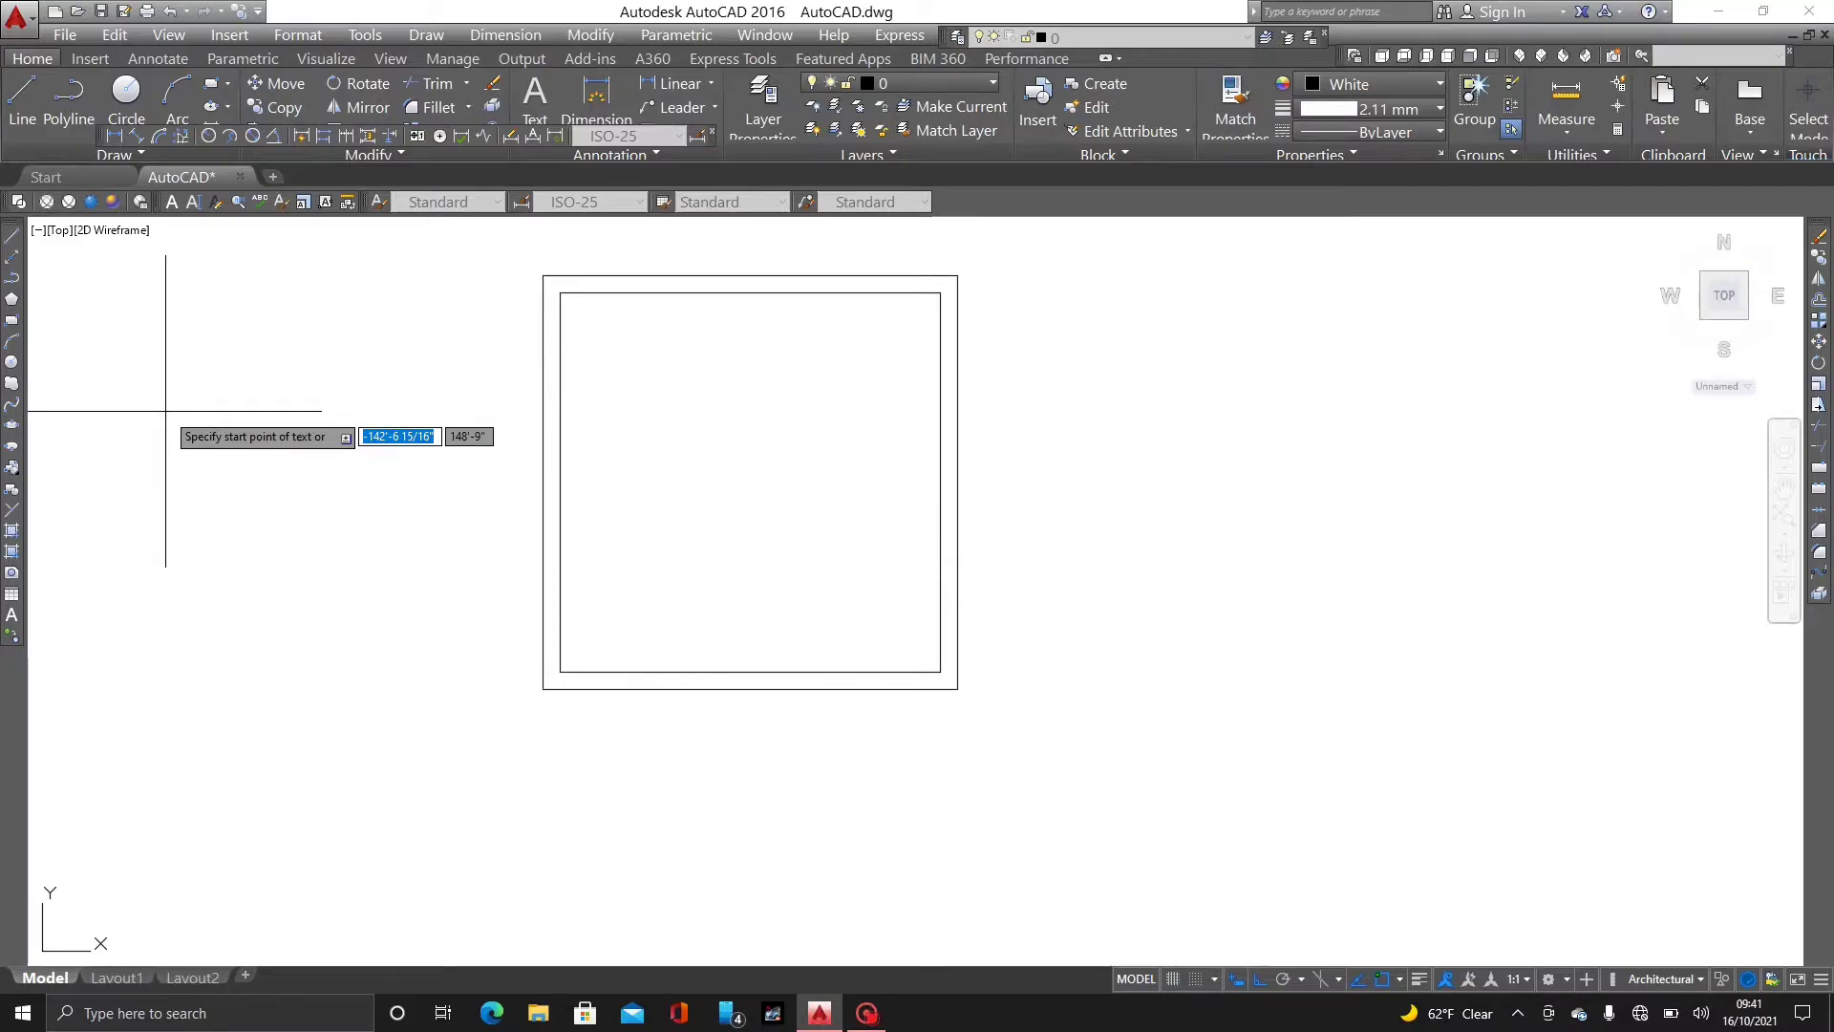
{"action": "key", "text": "Escape"}
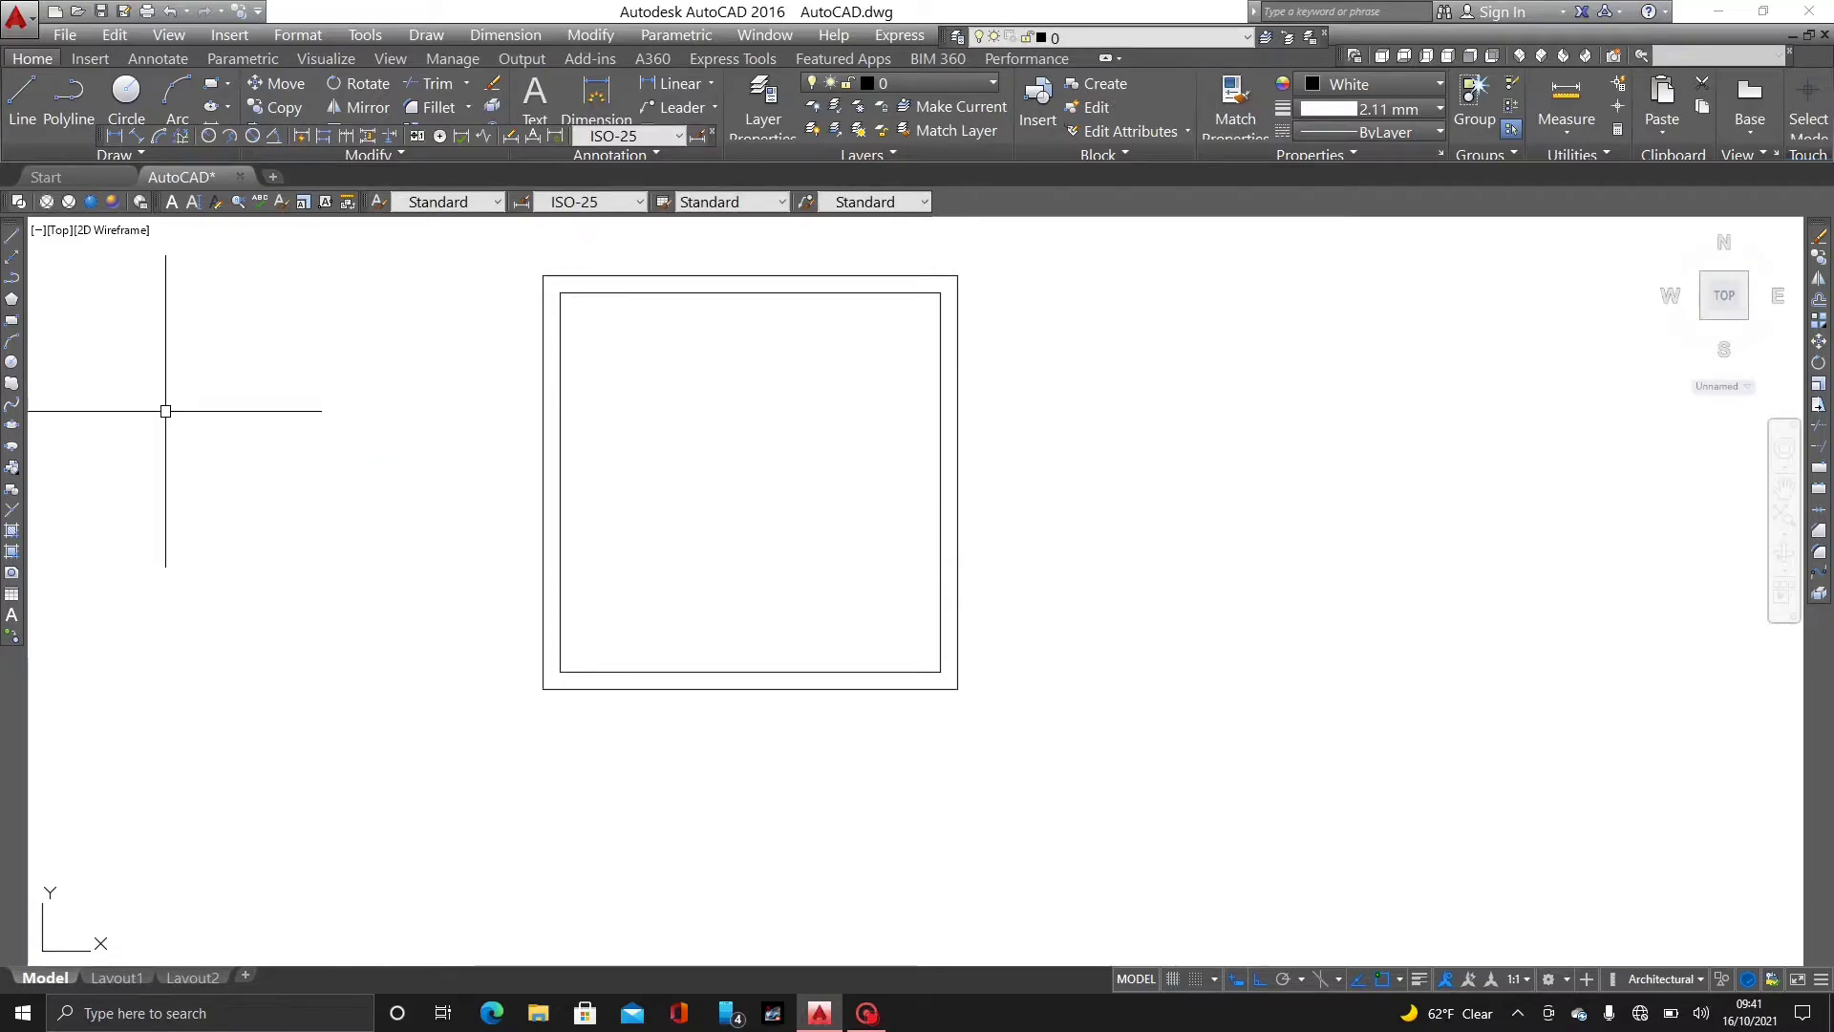
- Start a multiline text and define its text box across the upper interior of the inner square
{"action": "left_click", "coordinate": [538, 125]}
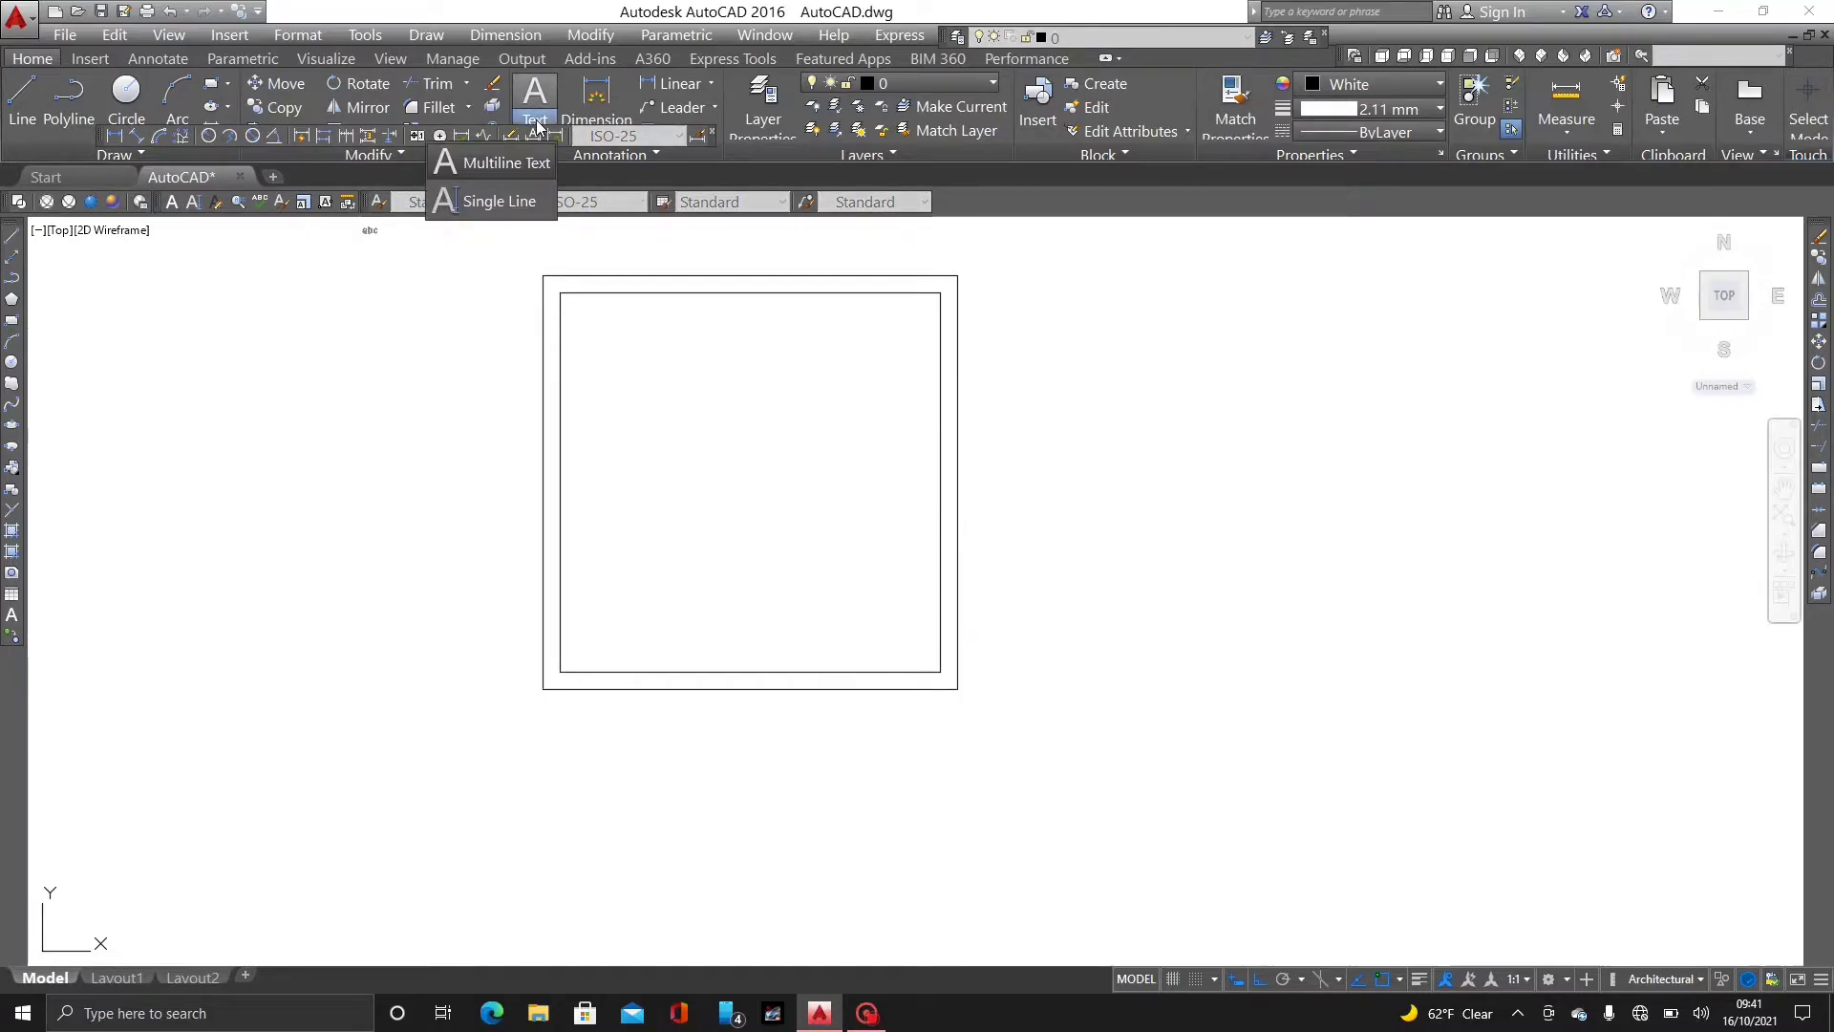
{"action": "left_click", "coordinate": [538, 125]}
{"action": "left_click", "coordinate": [538, 126]}
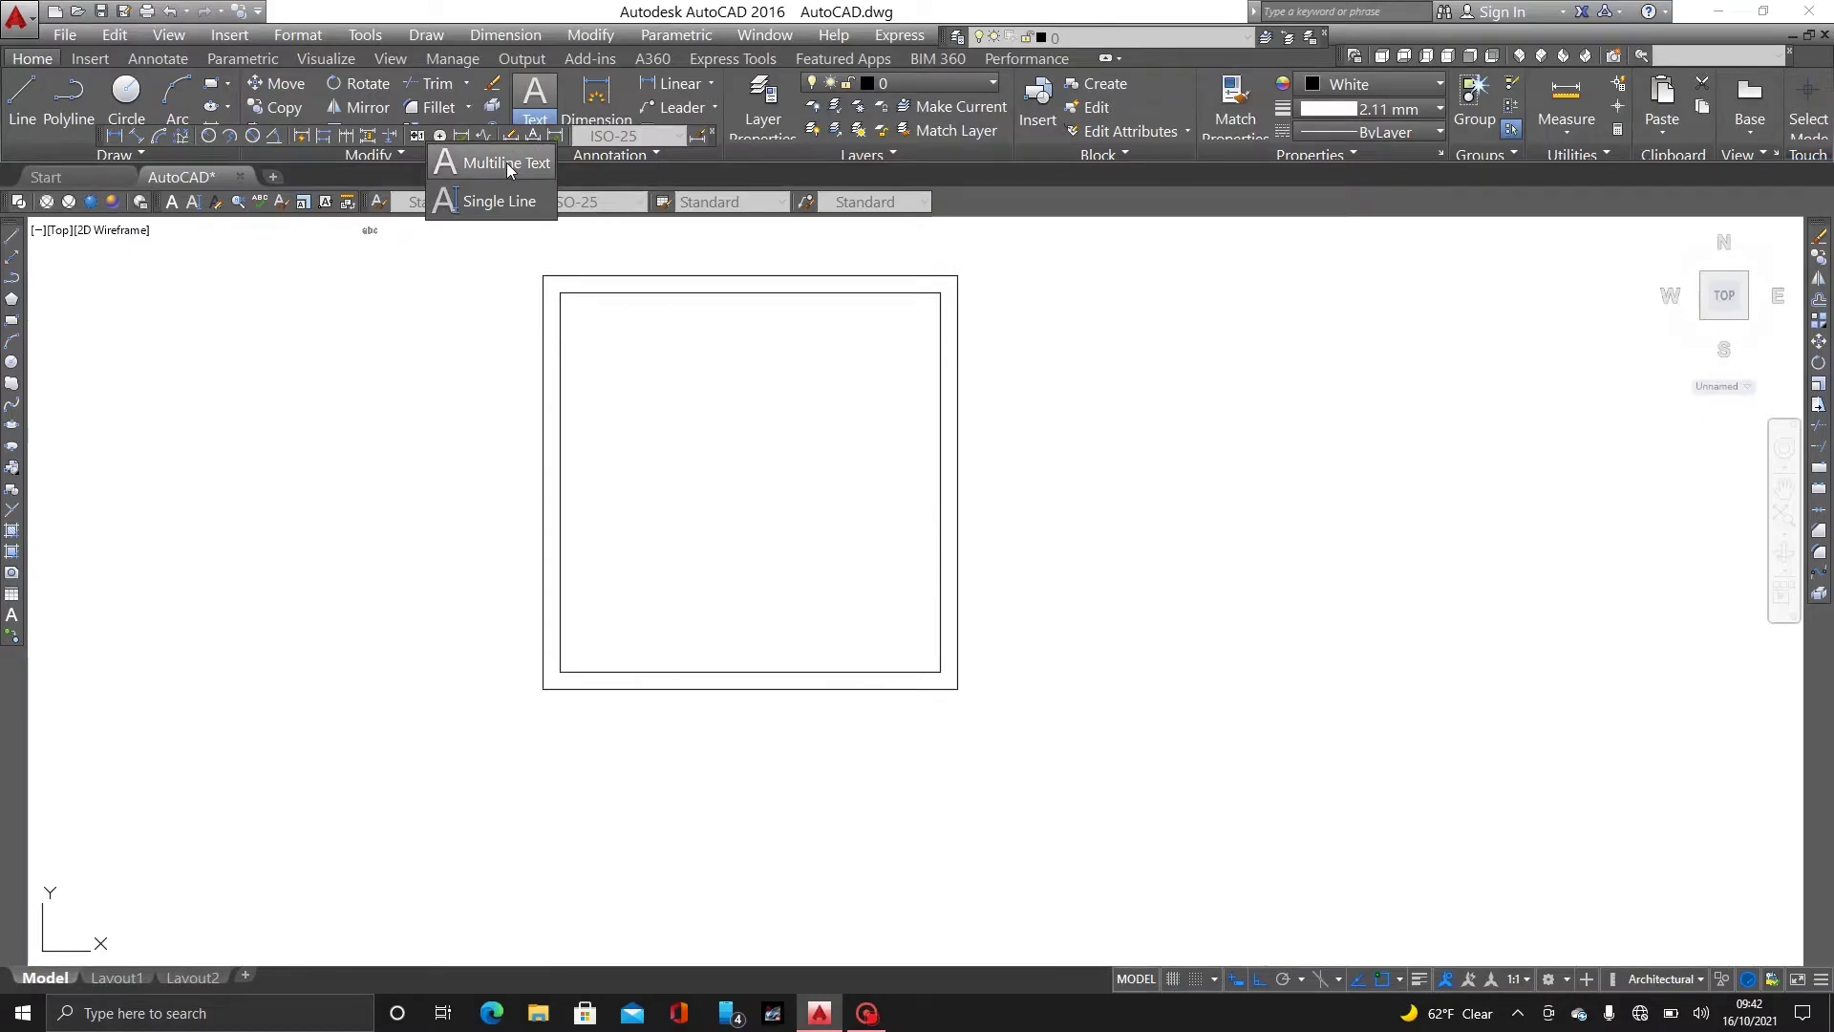
{"action": "left_click", "coordinate": [508, 164]}
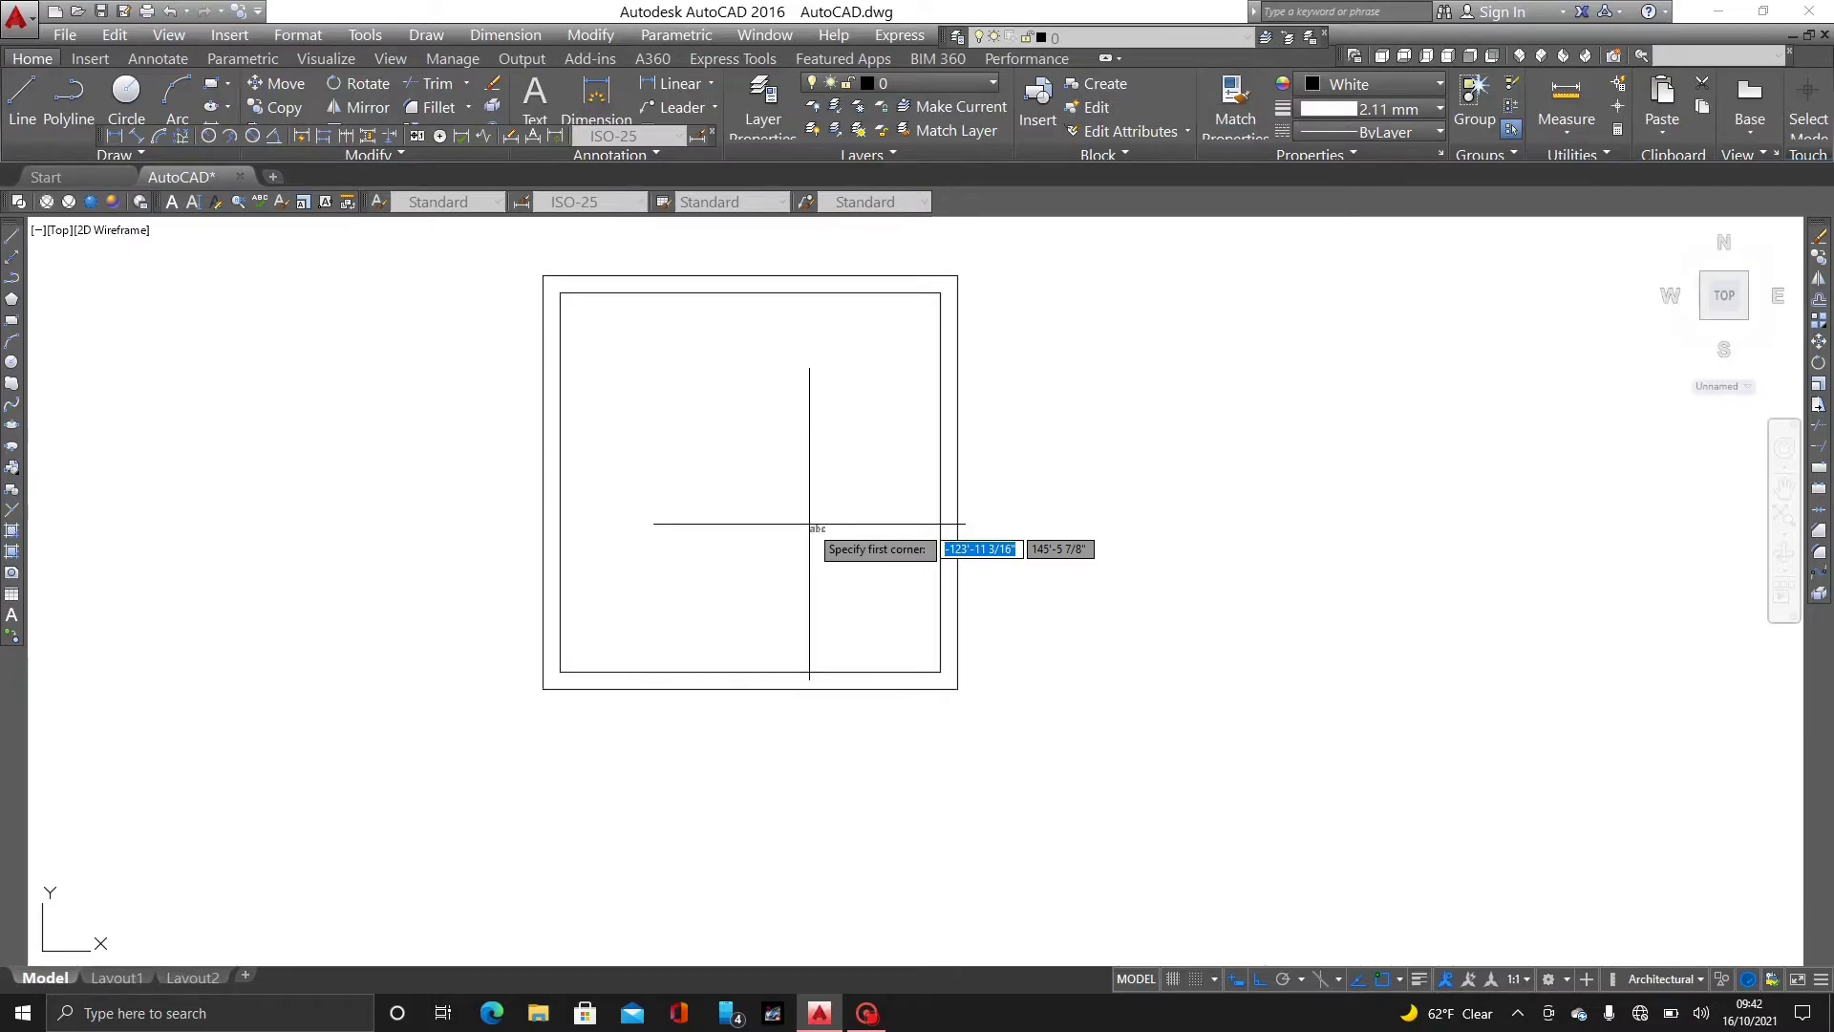
{"action": "scroll", "coordinate": [752, 514], "scroll_direction": "up", "scroll_amount": 2}
{"action": "mouse_move", "coordinate": [735, 466]}
{"action": "middle_mouse_down"}
{"action": "mouse_move", "coordinate": [720, 628]}
{"action": "mouse_move", "coordinate": [719, 493]}
{"action": "middle_mouse_up"}
{"action": "scroll", "coordinate": [715, 580], "scroll_direction": "up", "scroll_amount": 2}
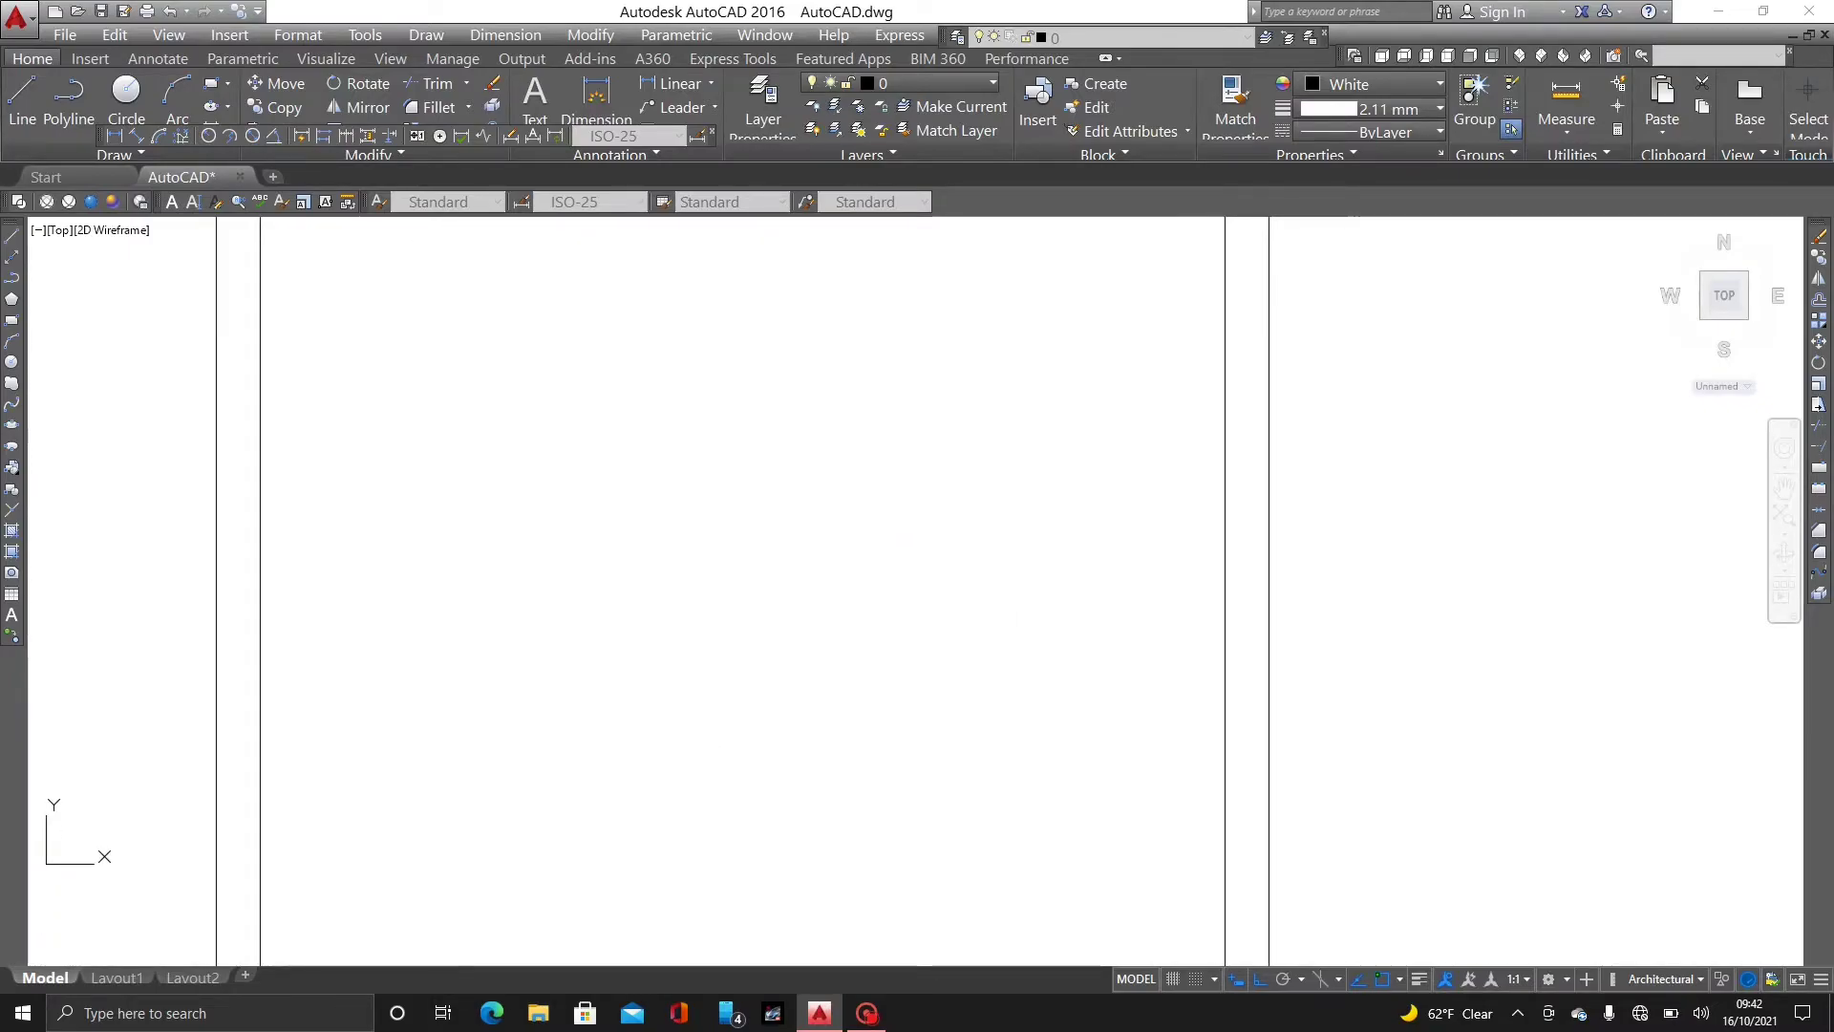
{"action": "left_click", "coordinate": [392, 317]}
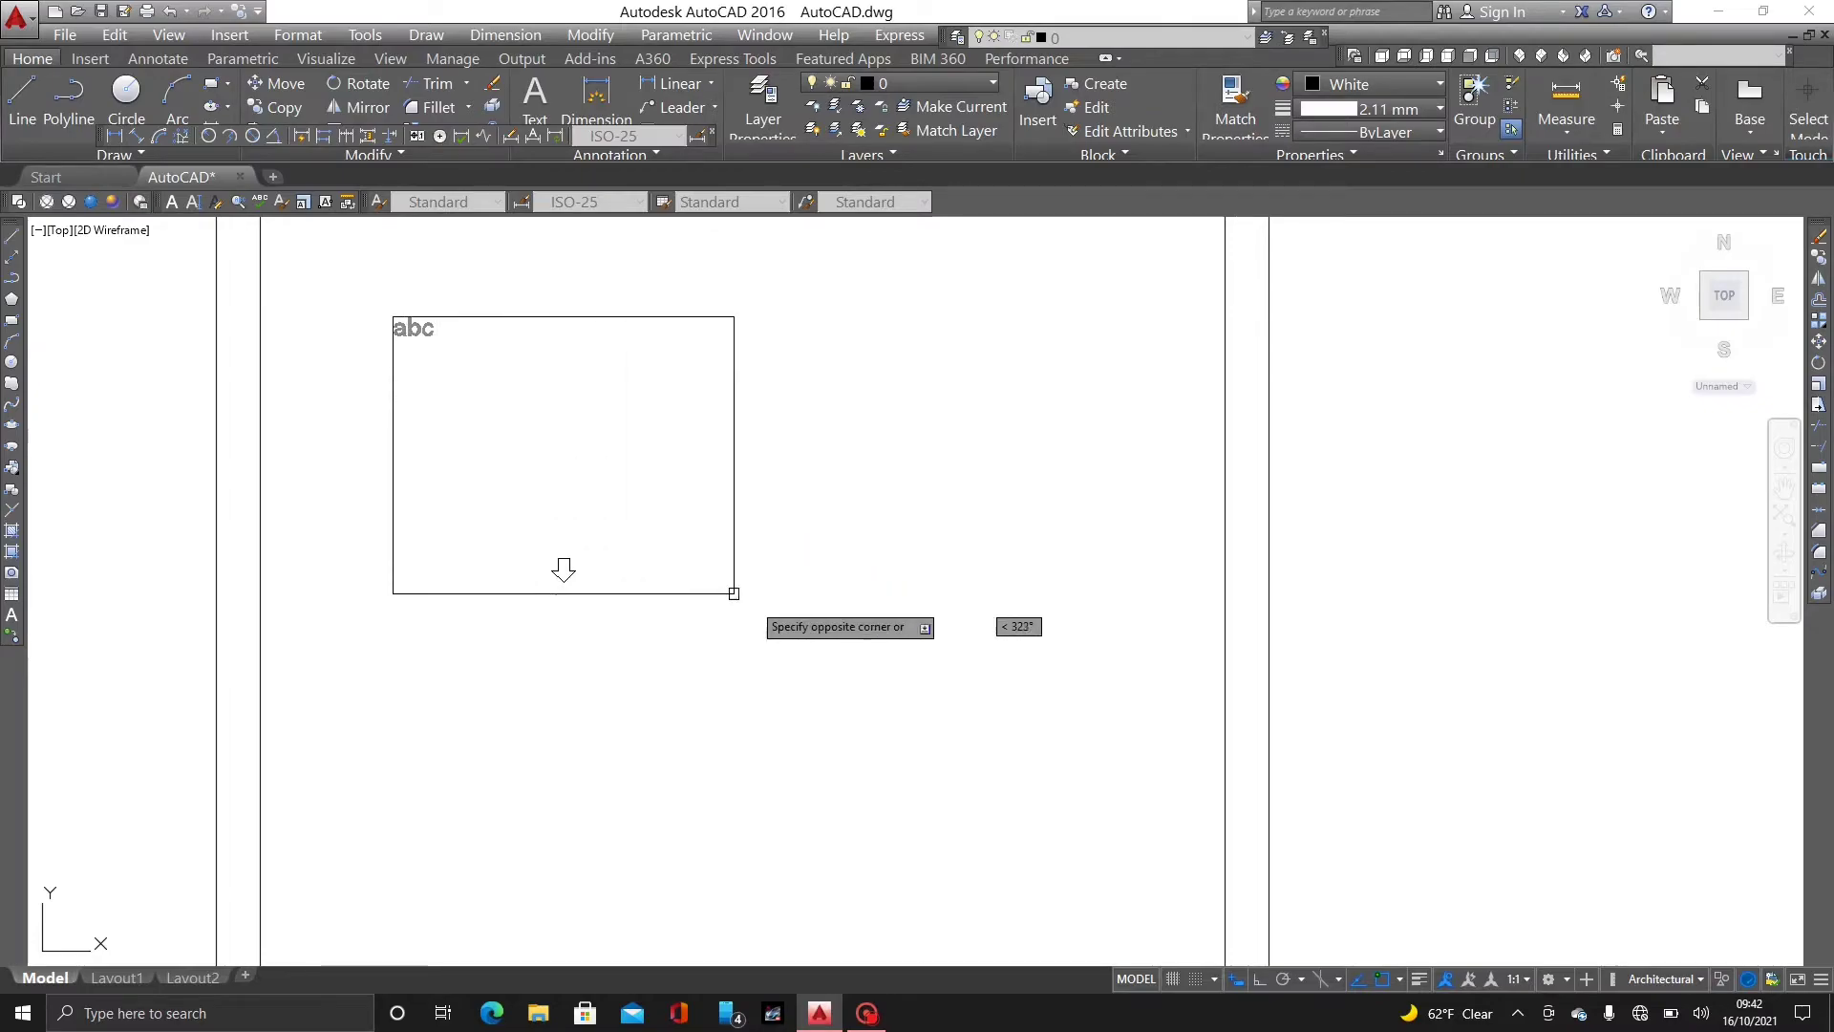
{"action": "left_click", "coordinate": [1178, 820]}
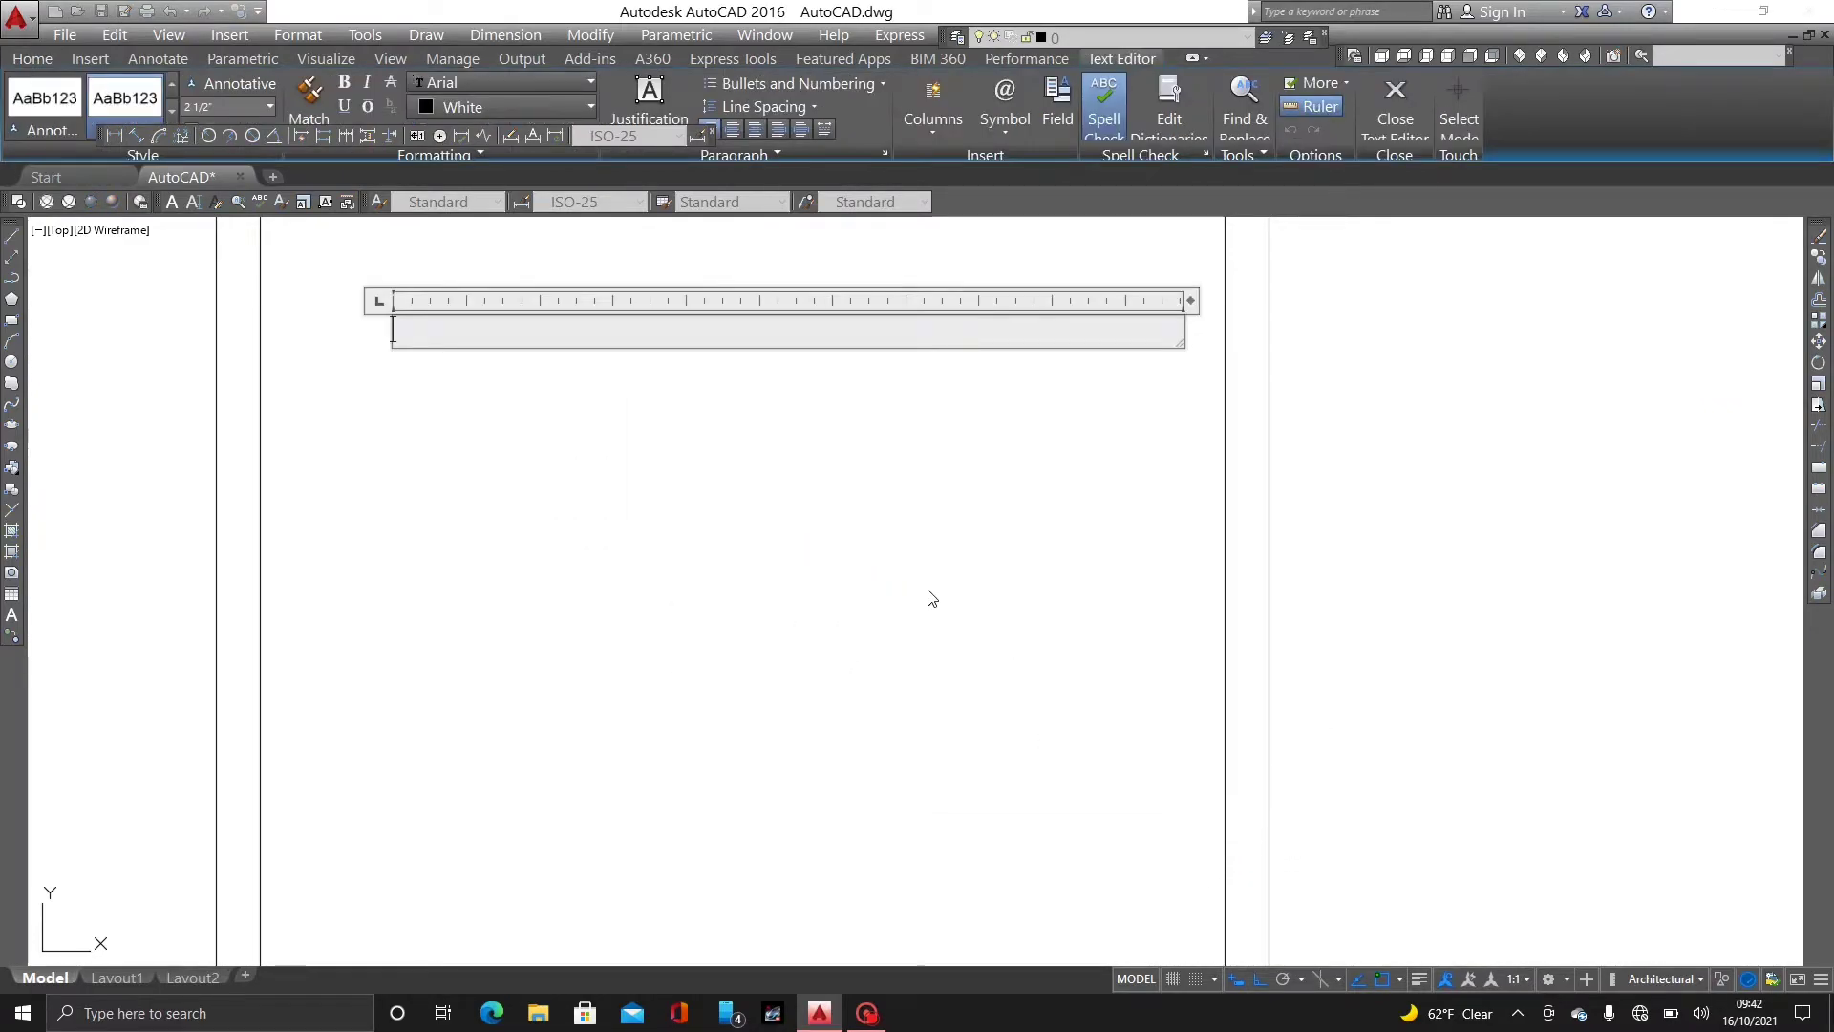
- Format the multiline text as Arial, bold, underlined and centred, in red 237,31,36
{"action": "scroll", "coordinate": [932, 598], "scroll_direction": "down", "scroll_amount": 1}
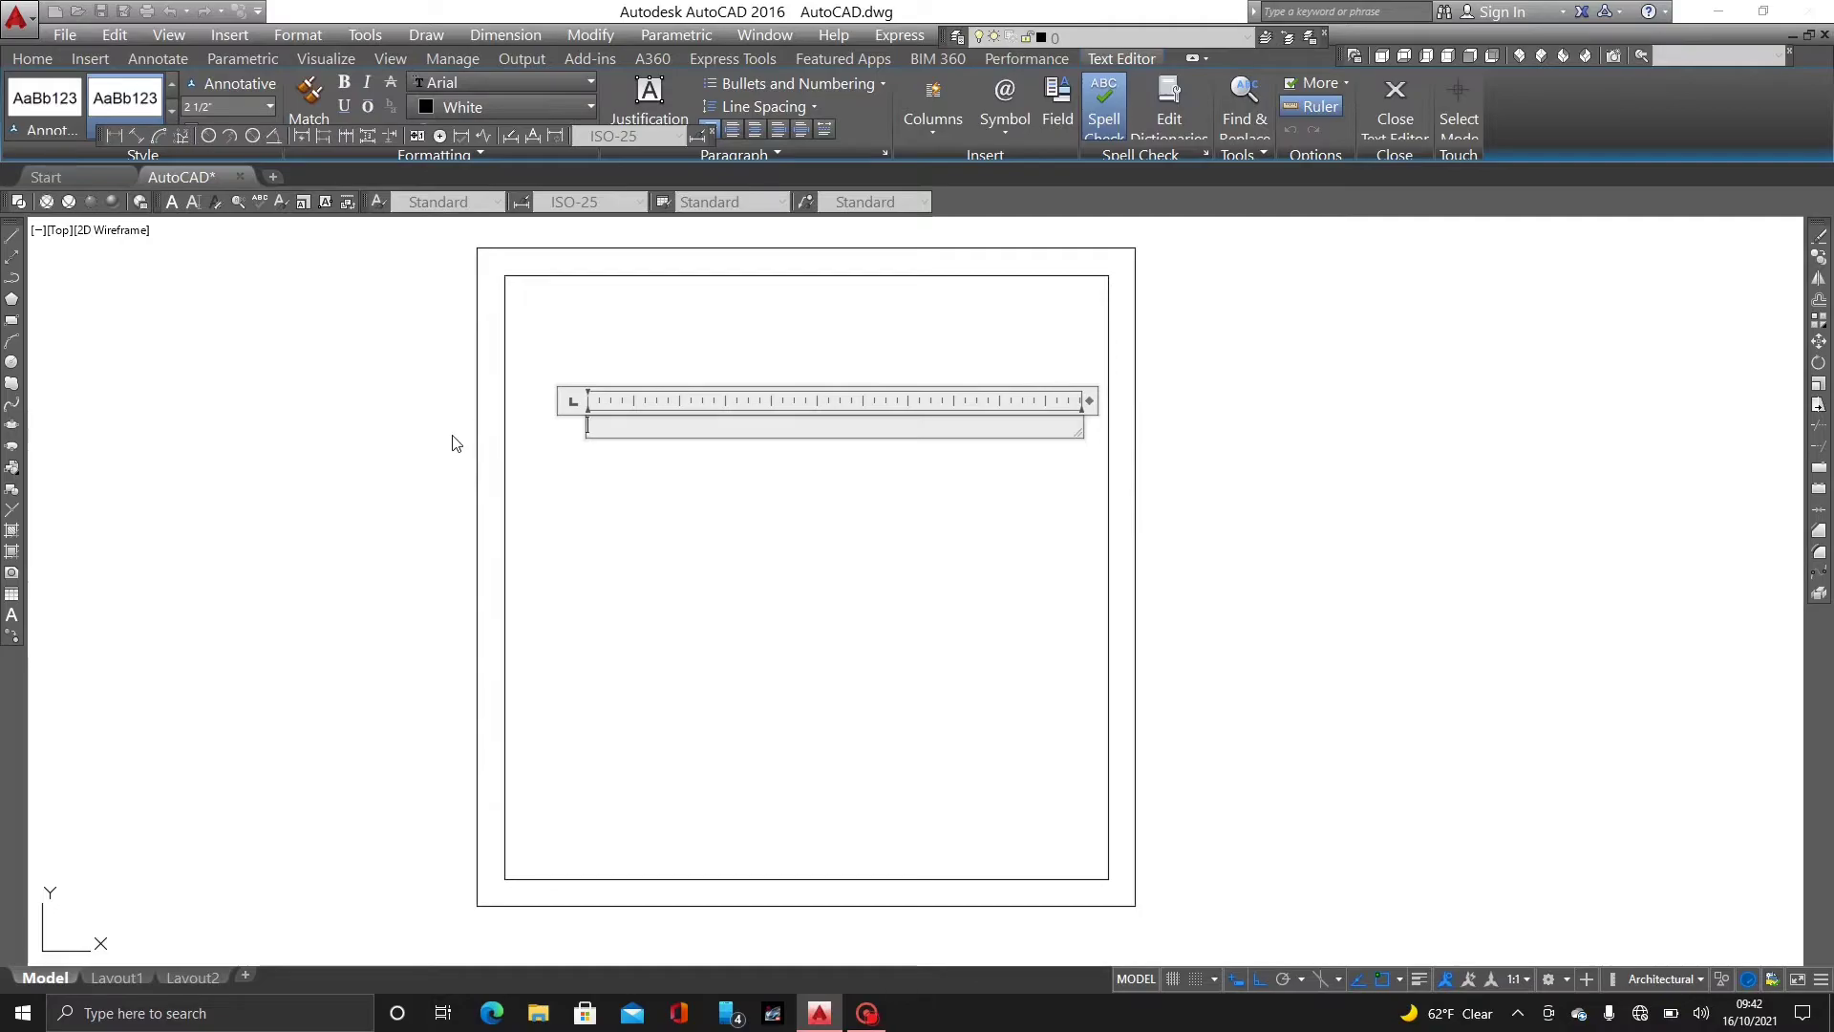
{"action": "left_click", "coordinate": [449, 82]}
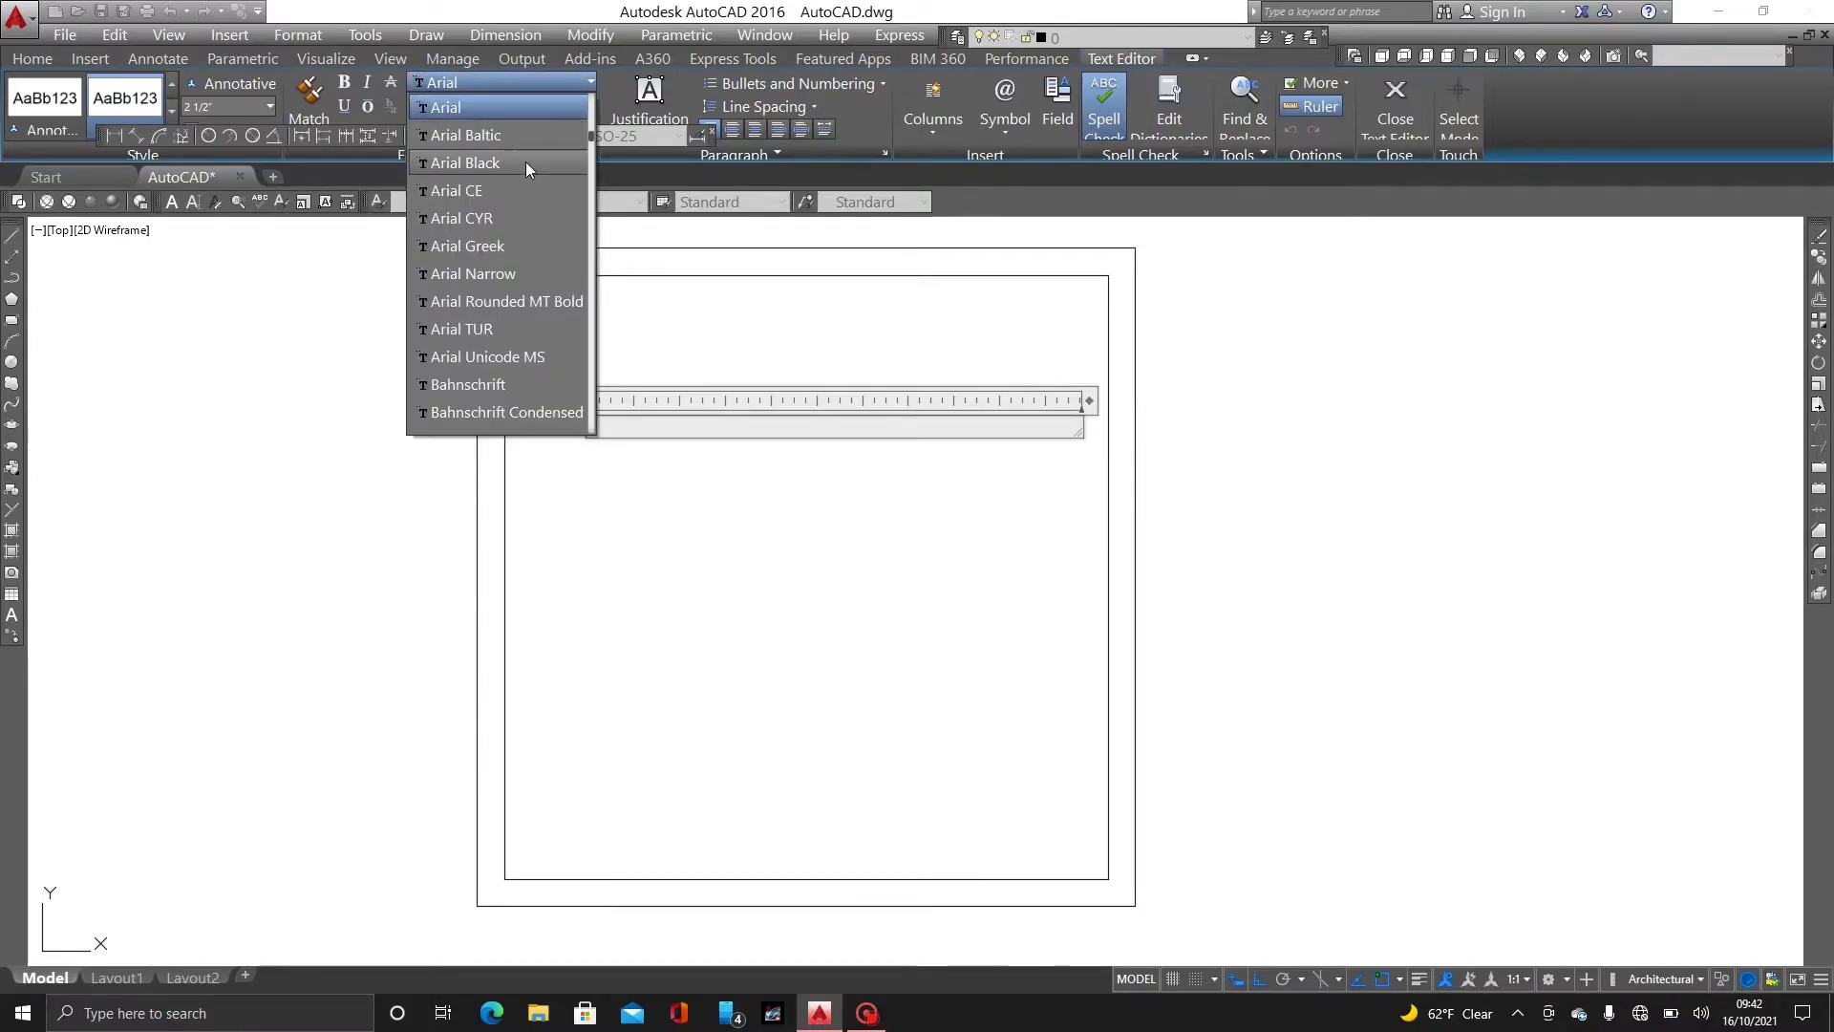
{"action": "left_click", "coordinate": [530, 117]}
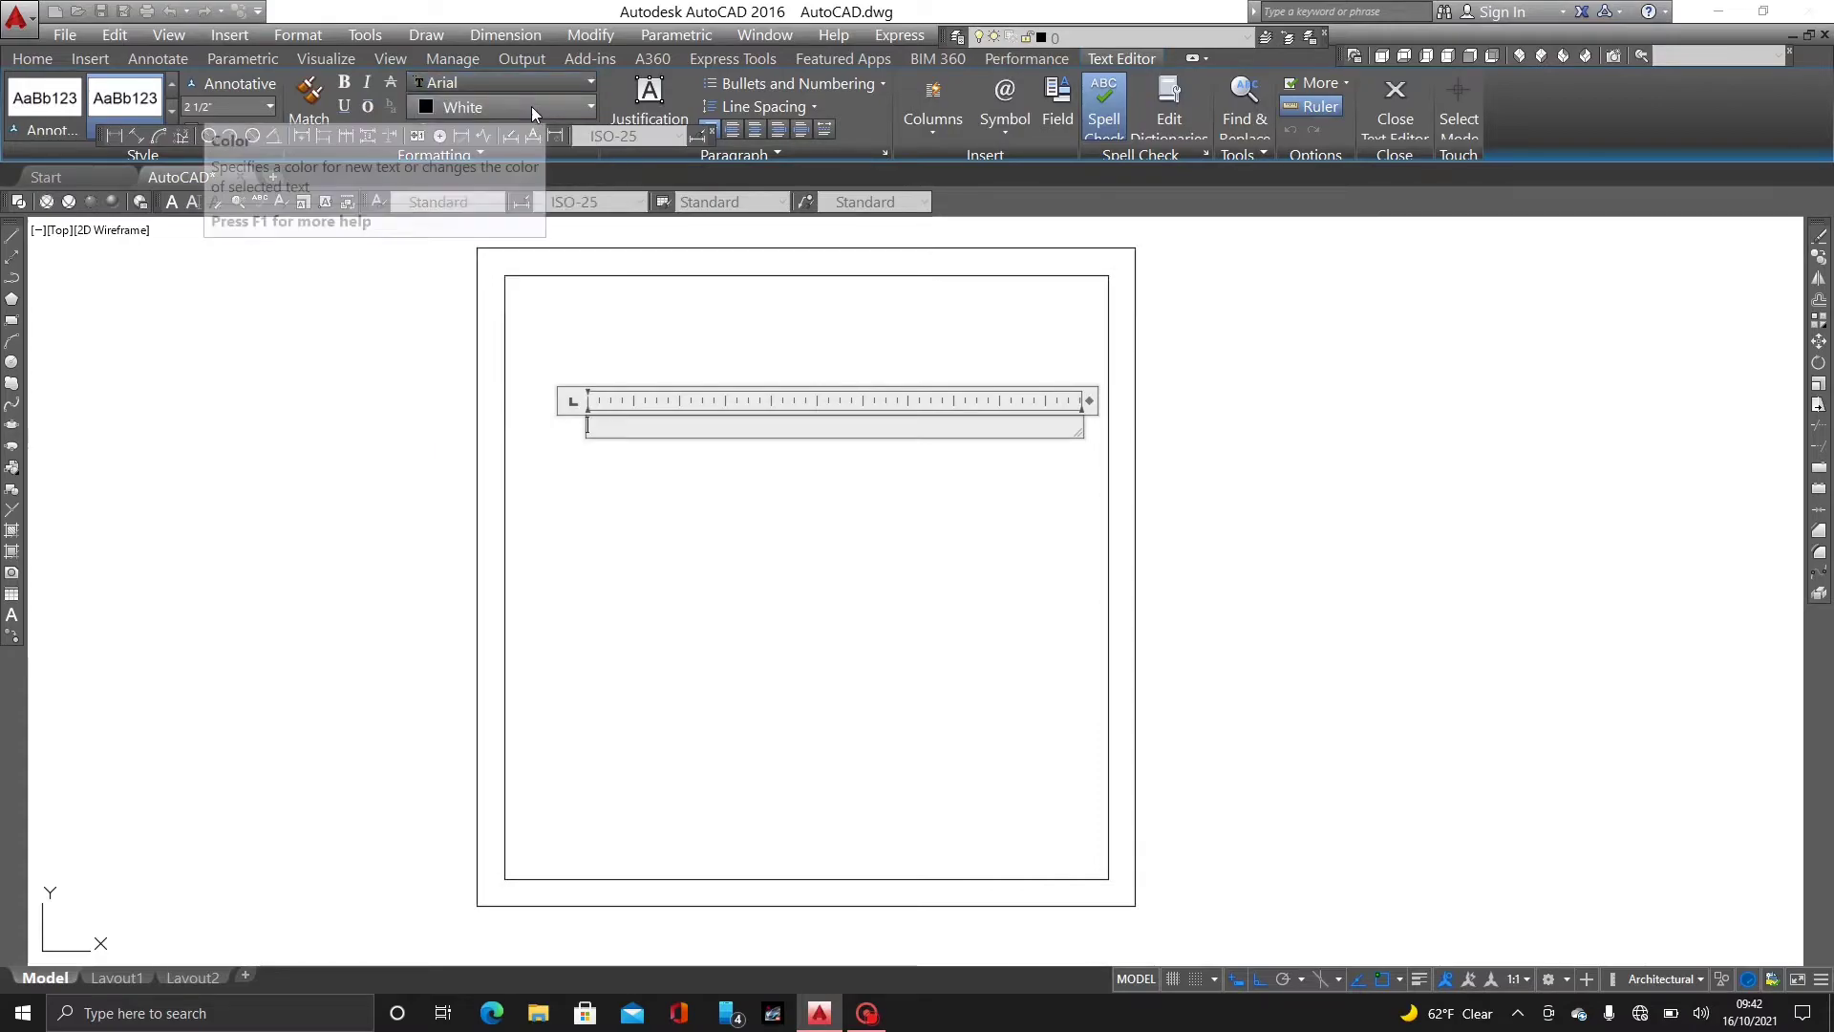
{"action": "left_click", "coordinate": [531, 106]}
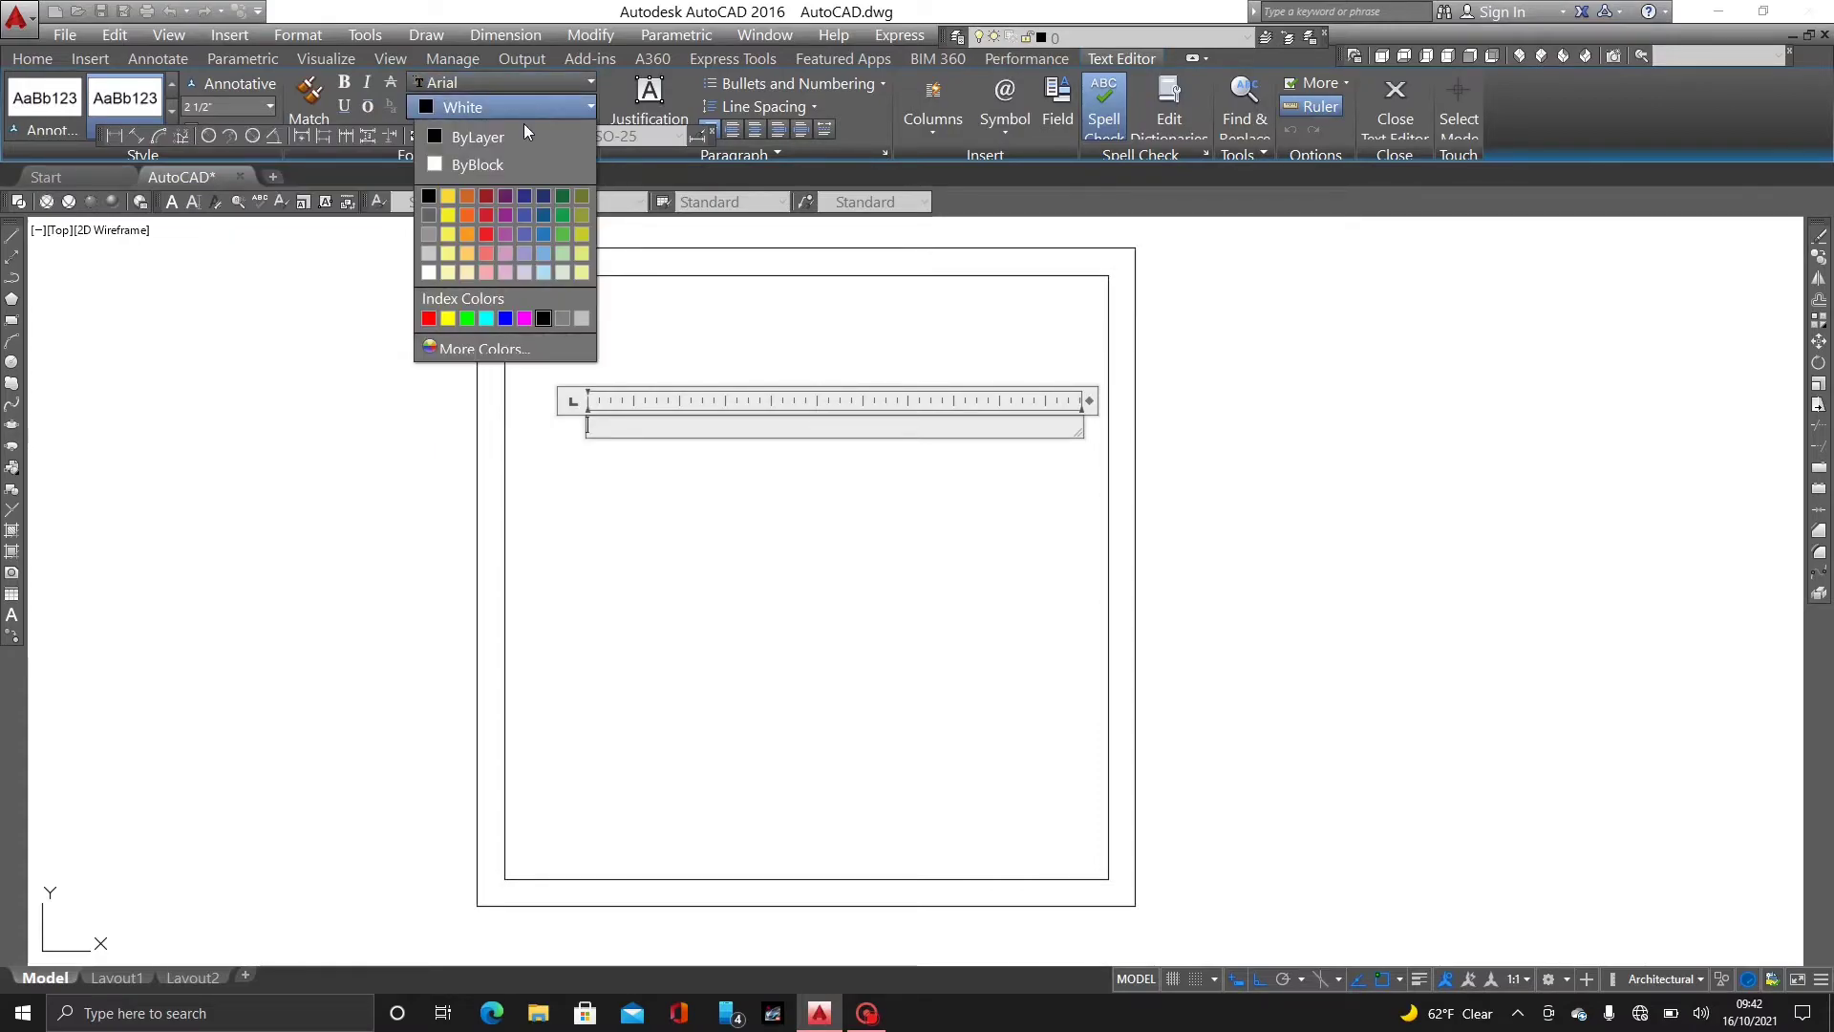
{"action": "left_click", "coordinate": [489, 237]}
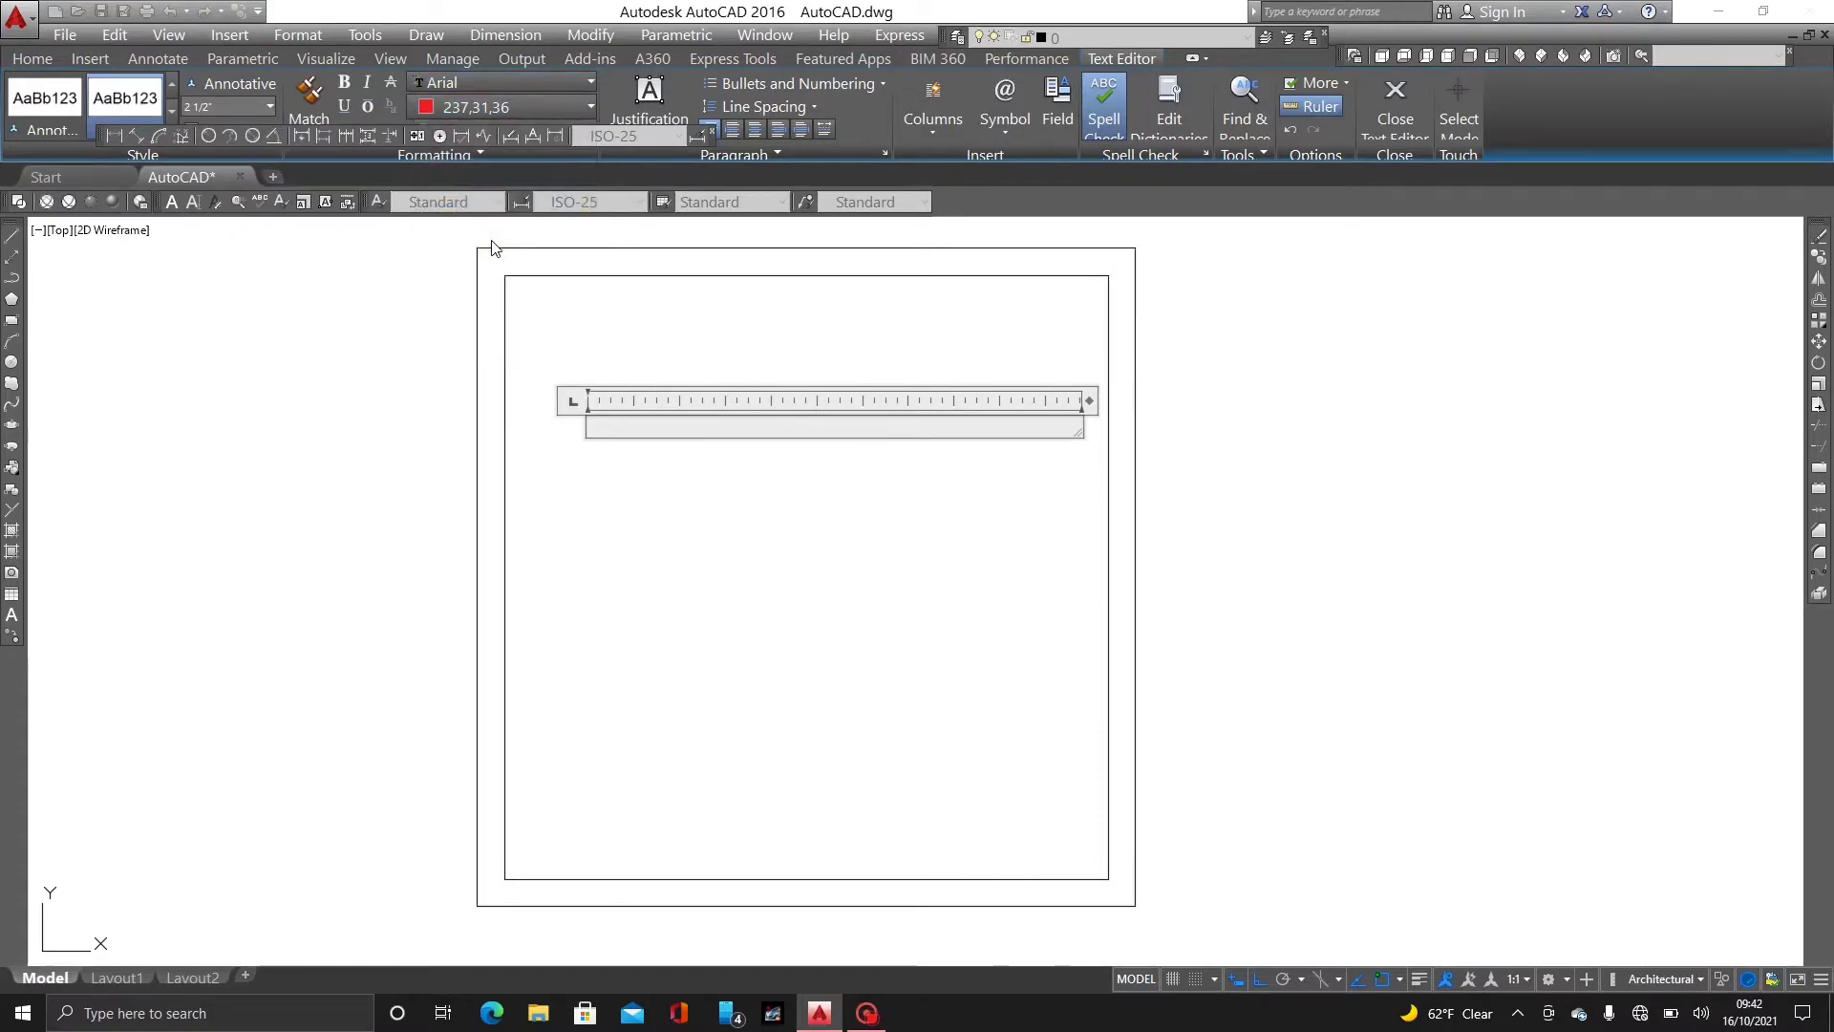
{"action": "left_click", "coordinate": [530, 112]}
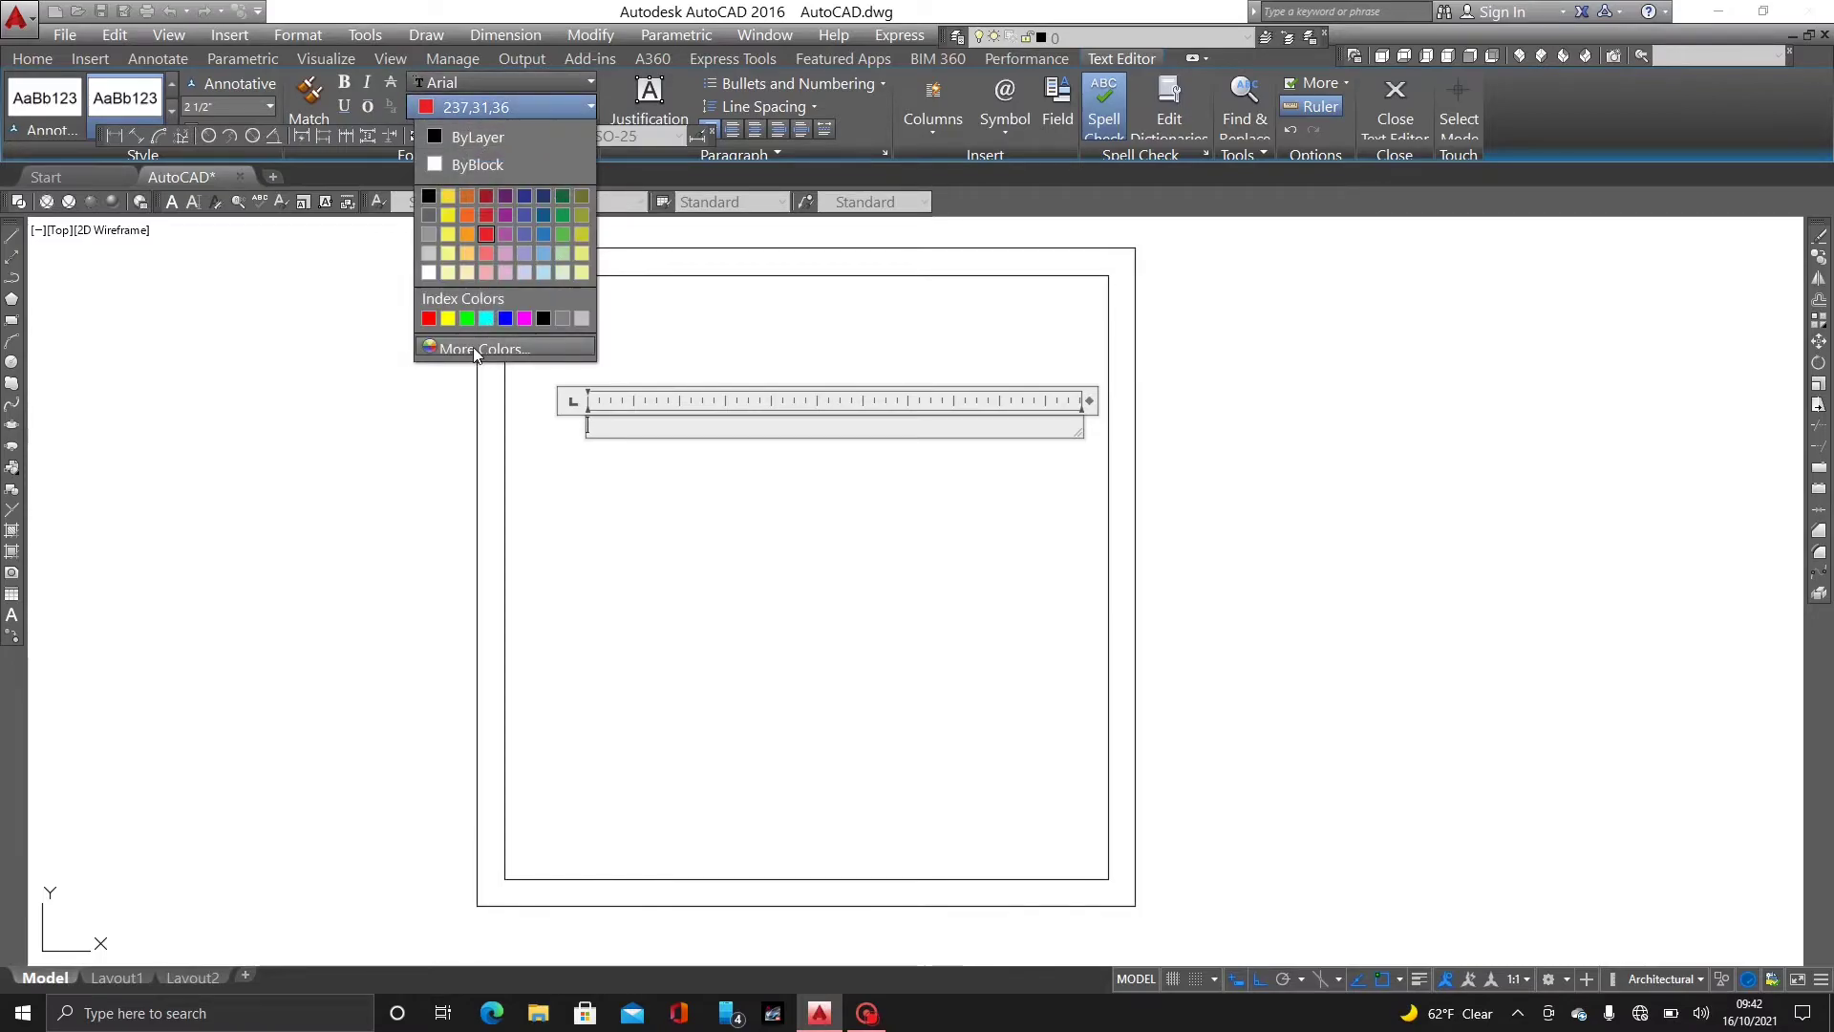
{"action": "left_click", "coordinate": [485, 235]}
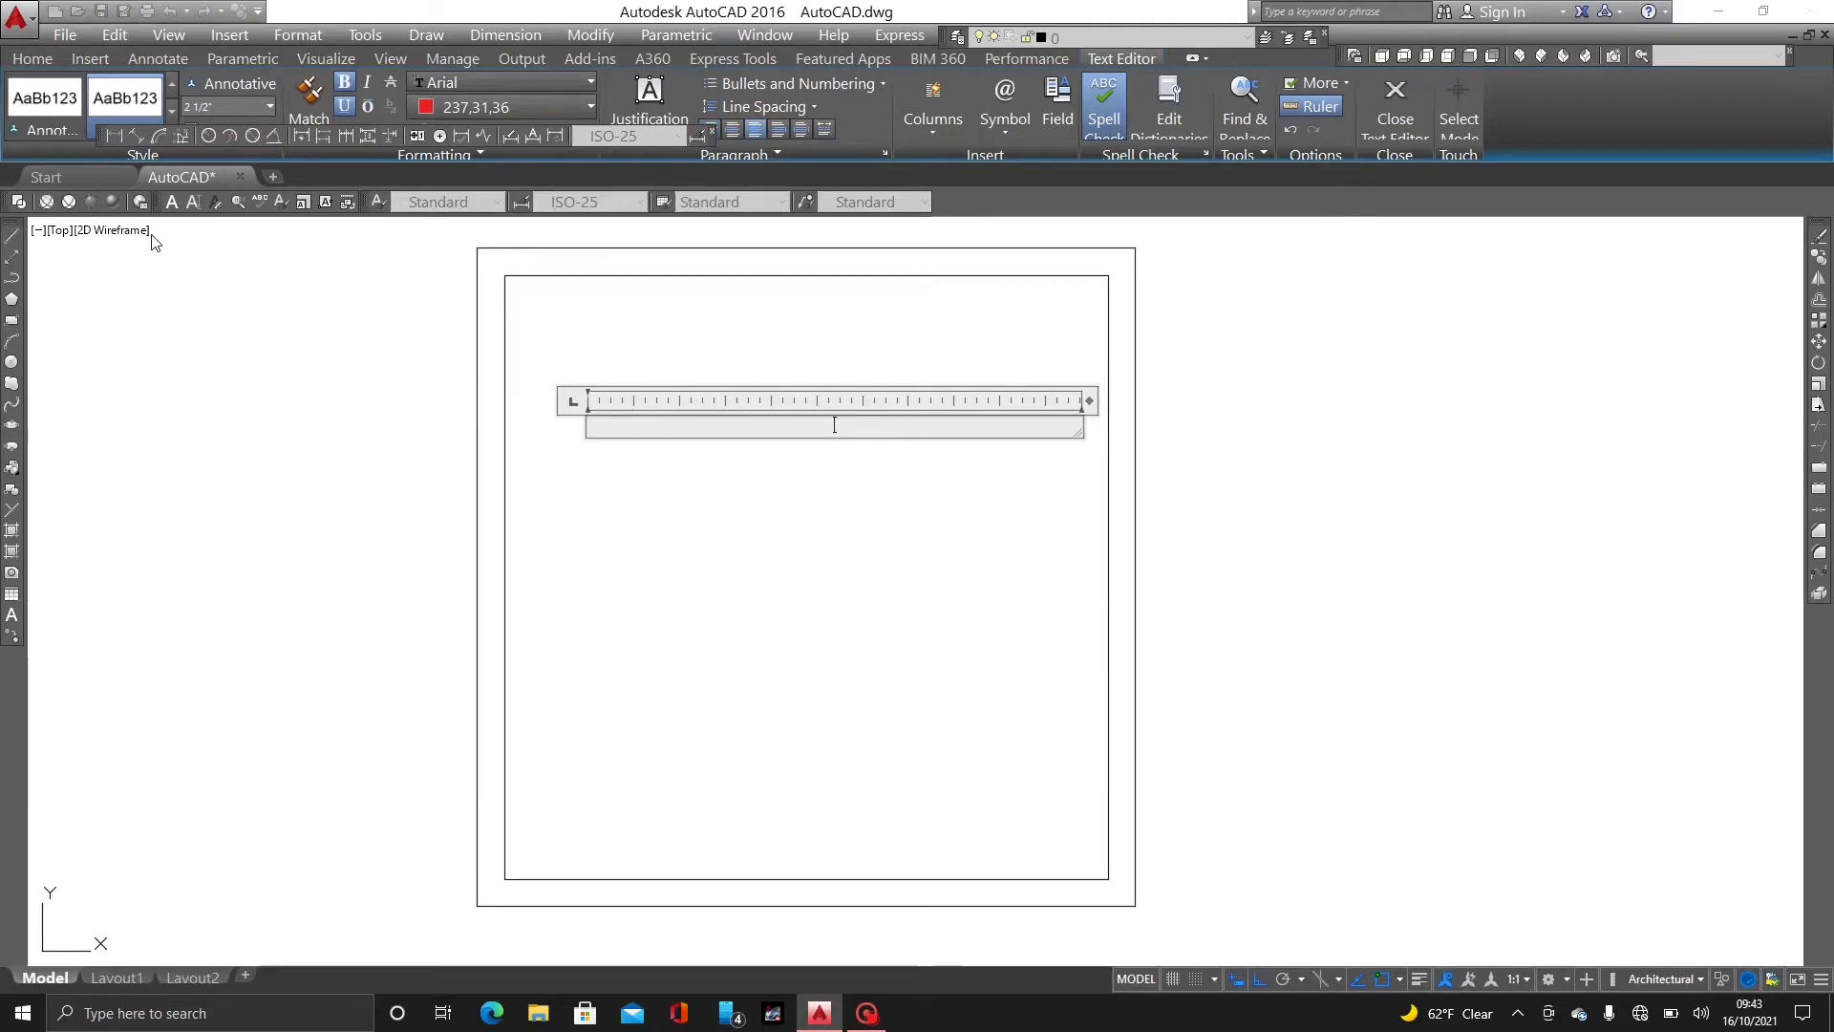
- Set the multiline text height to 1'-3"
{"action": "left_click", "coordinate": [221, 106]}
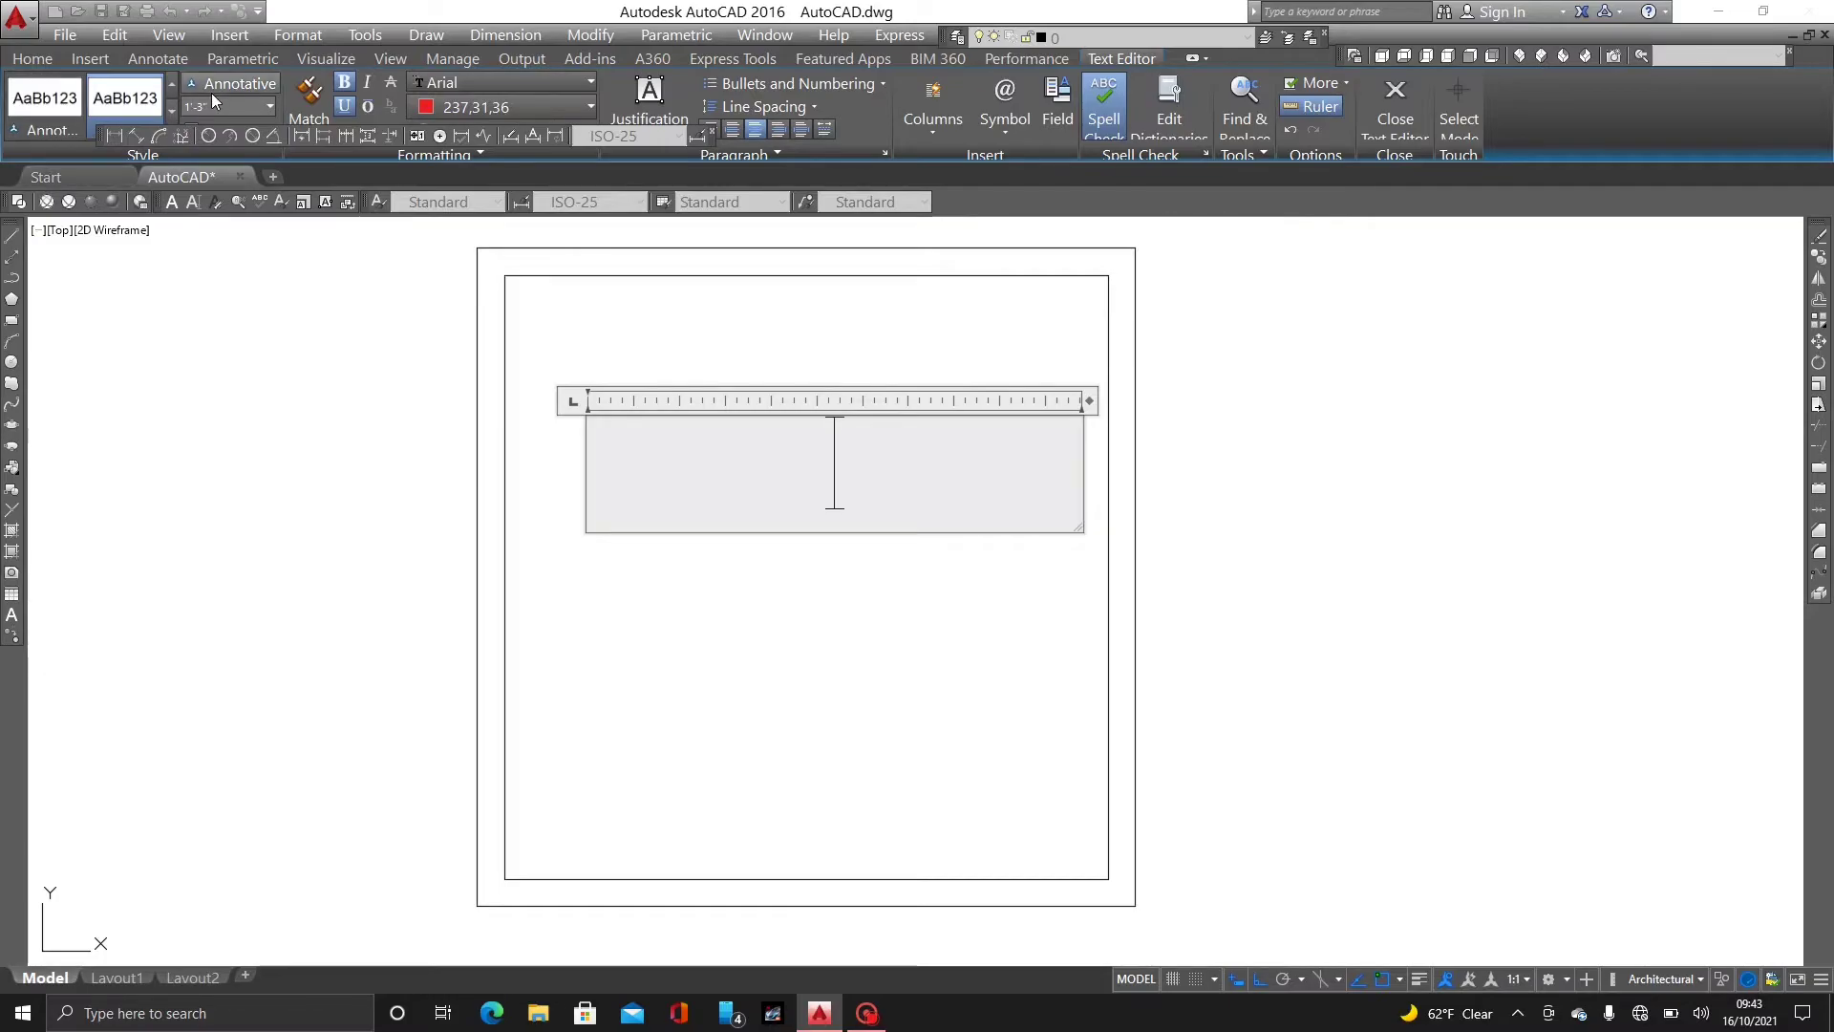
{"action": "scroll", "coordinate": [870, 471], "scroll_direction": "down", "scroll_amount": 2}
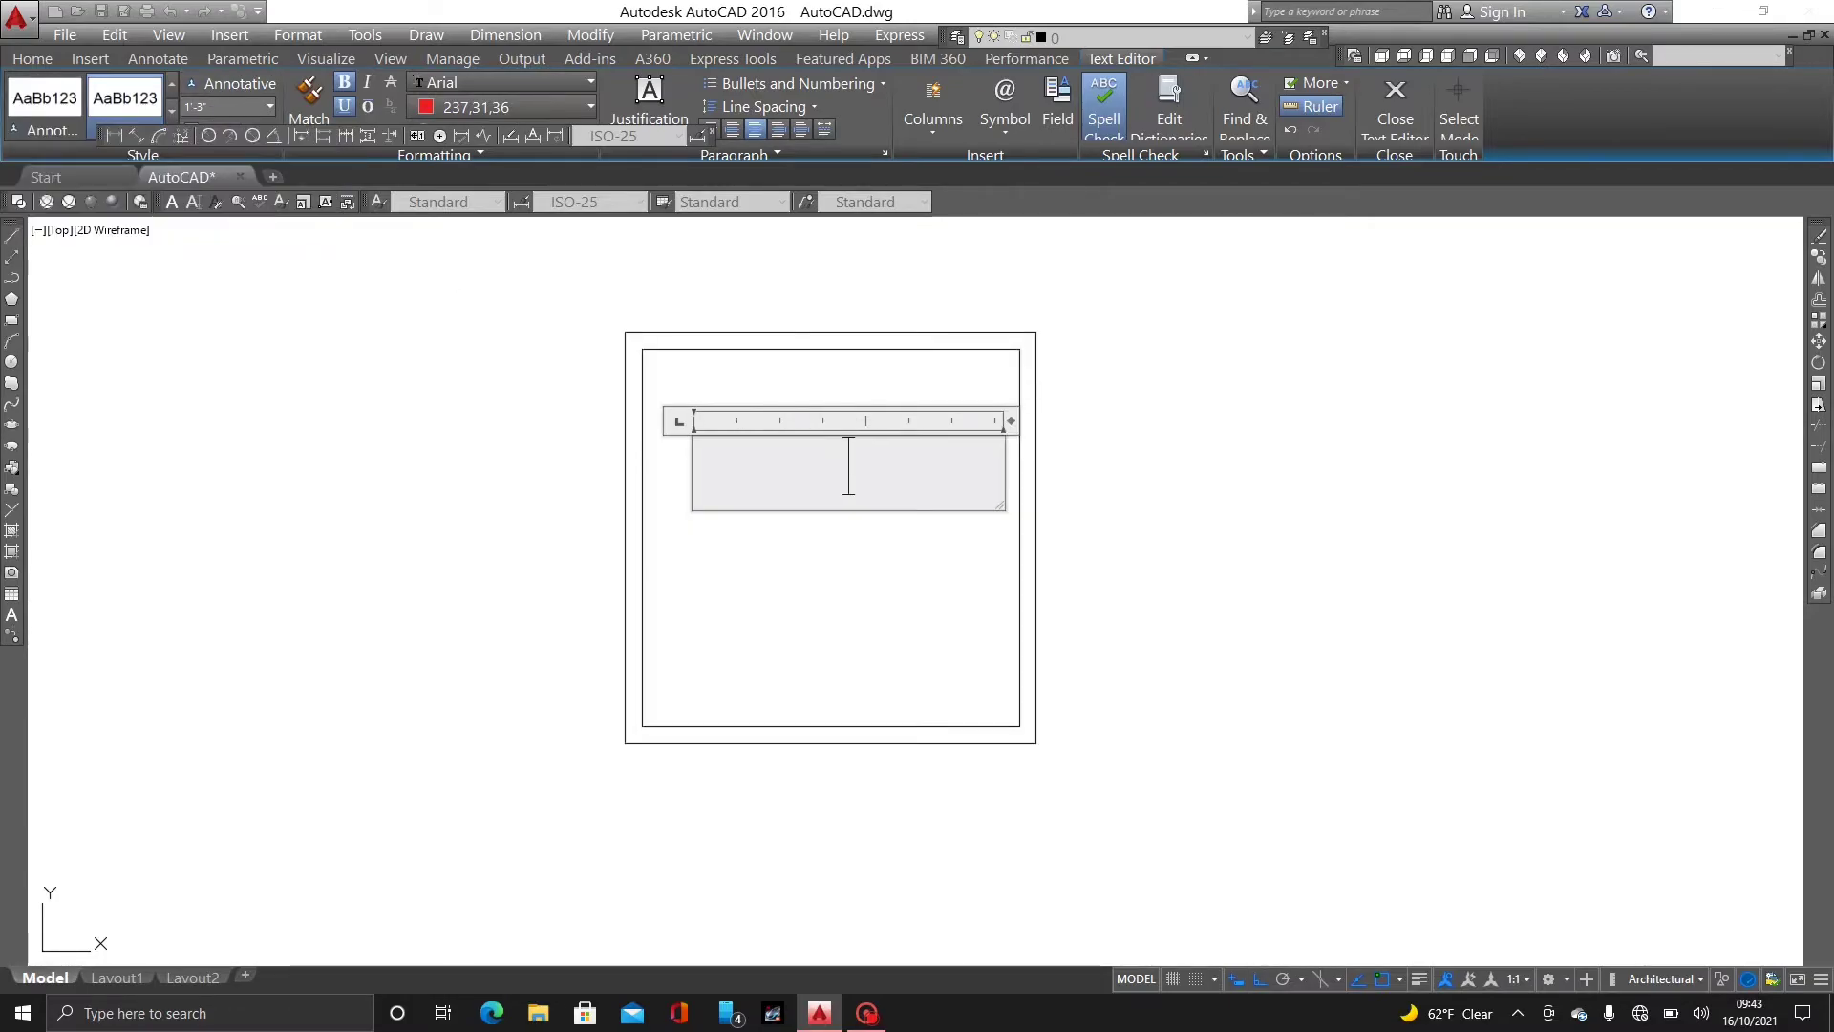
{"action": "scroll", "coordinate": [818, 484], "scroll_direction": "down", "scroll_amount": 2}
{"action": "scroll", "coordinate": [783, 449], "scroll_direction": "up", "scroll_amount": 2}
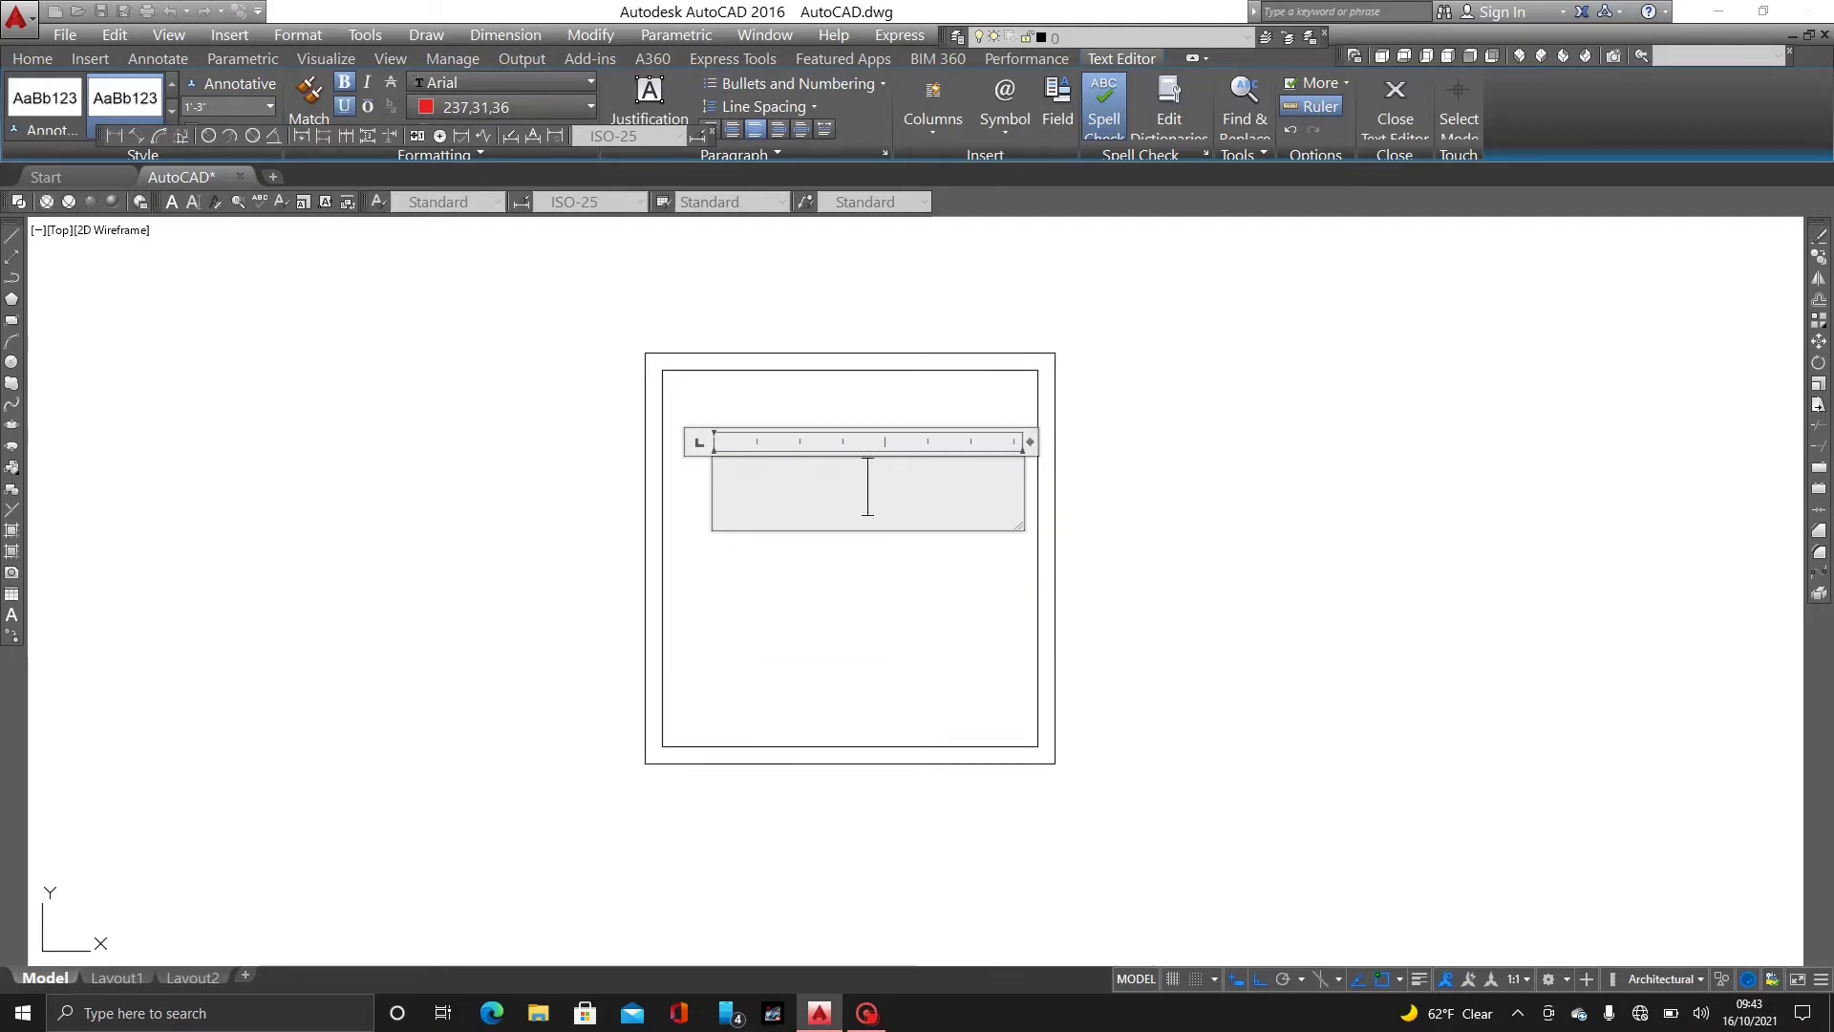
{"action": "scroll", "coordinate": [776, 479], "scroll_direction": "up", "scroll_amount": 2}
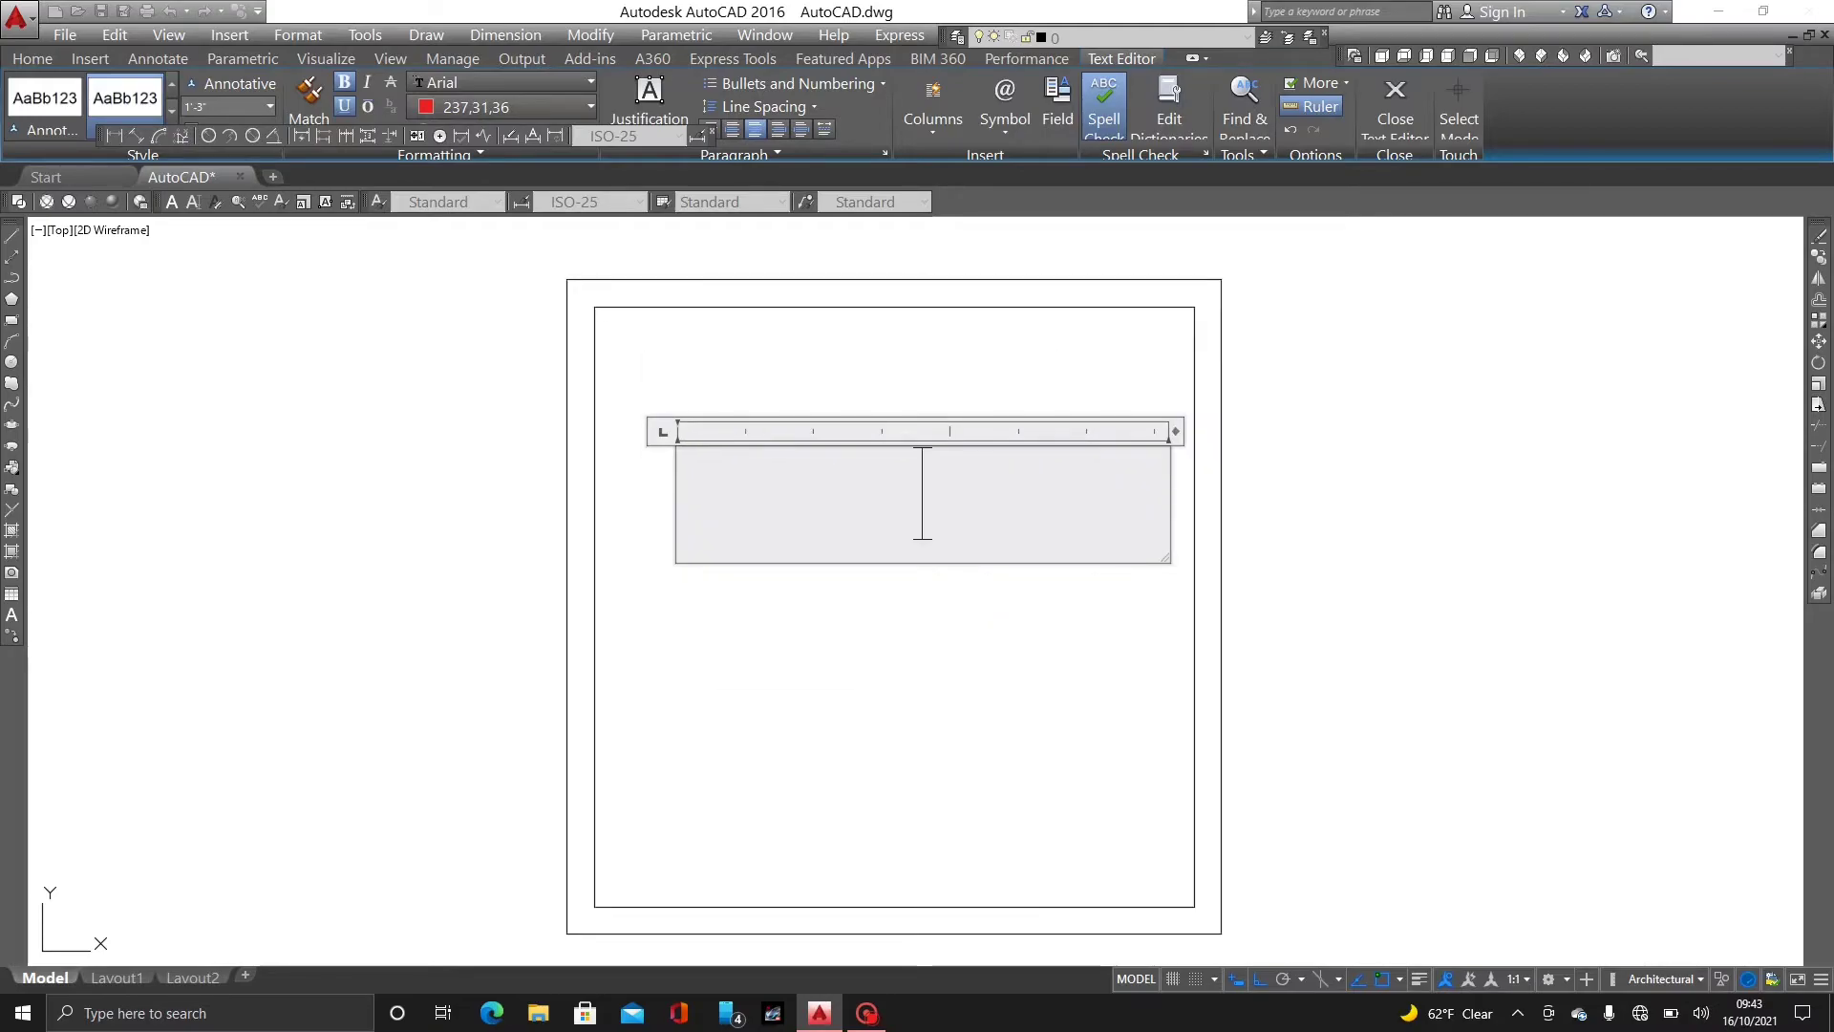
{"action": "type", "text": "BED"}
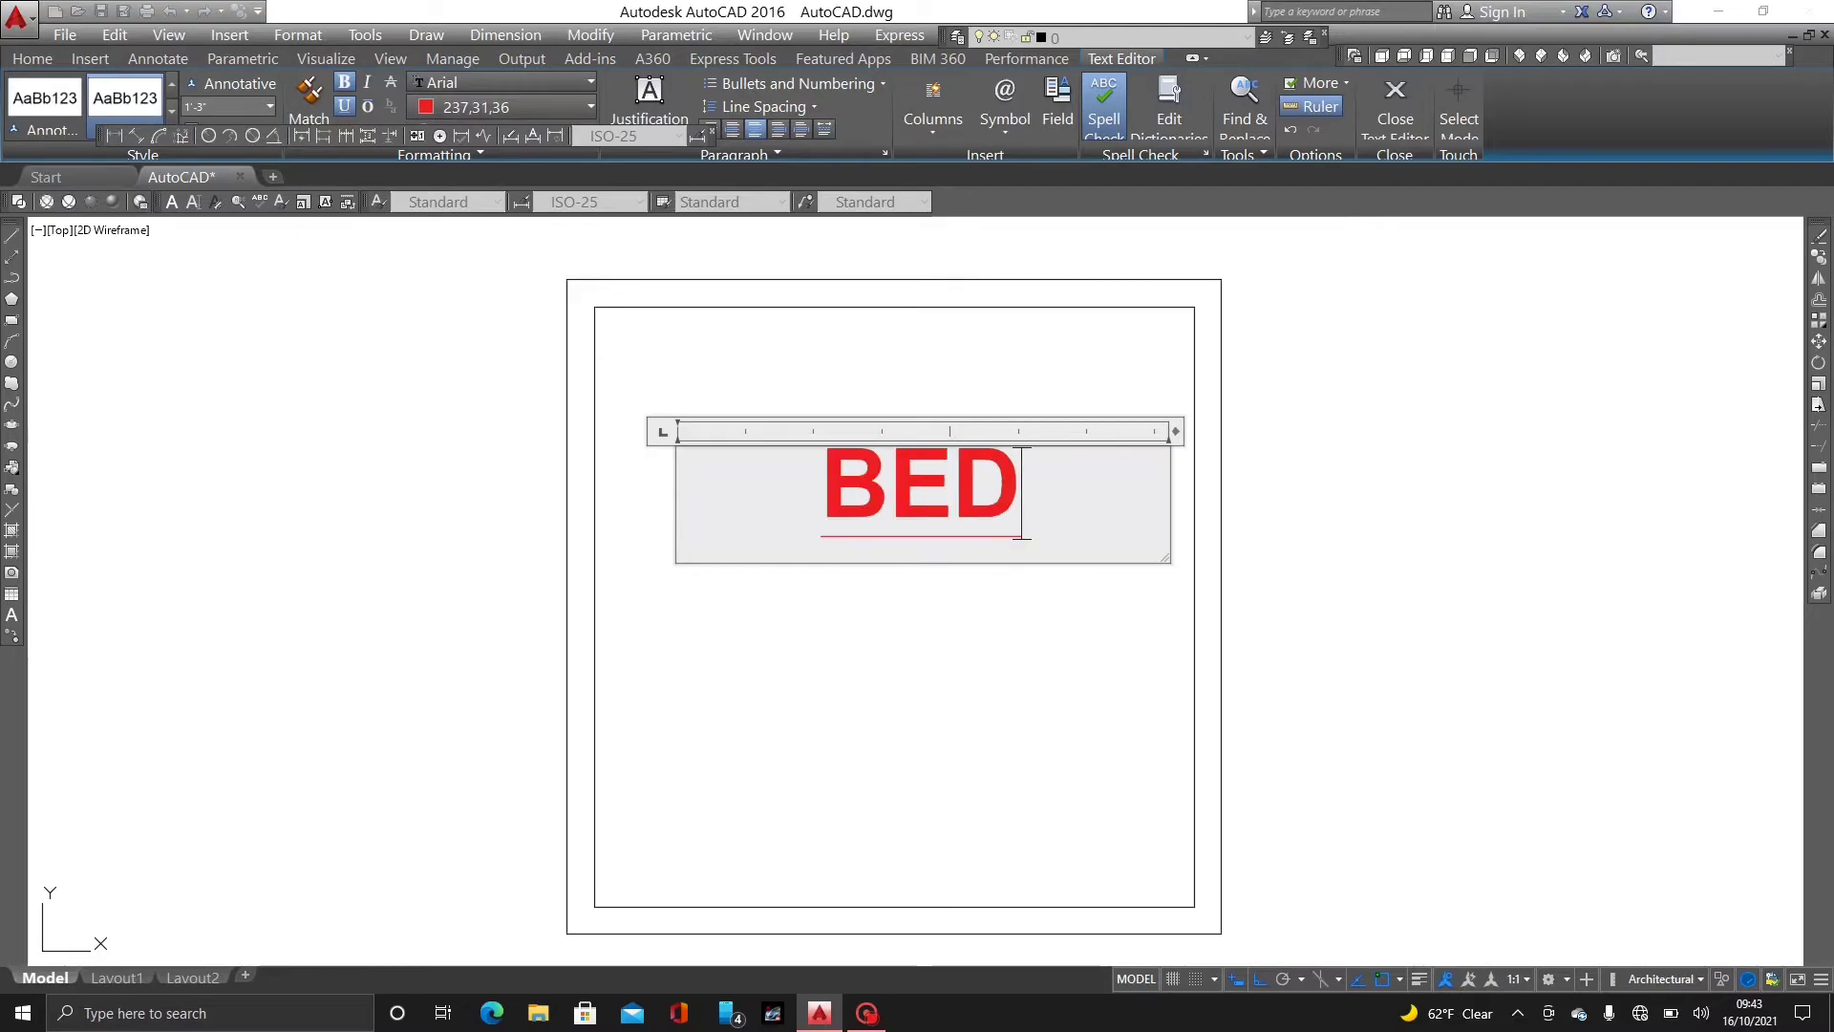
{"action": "key", "text": "BackSpace"}
{"action": "key", "text": "BackSpace"}
{"action": "key", "text": "BackSpace"}
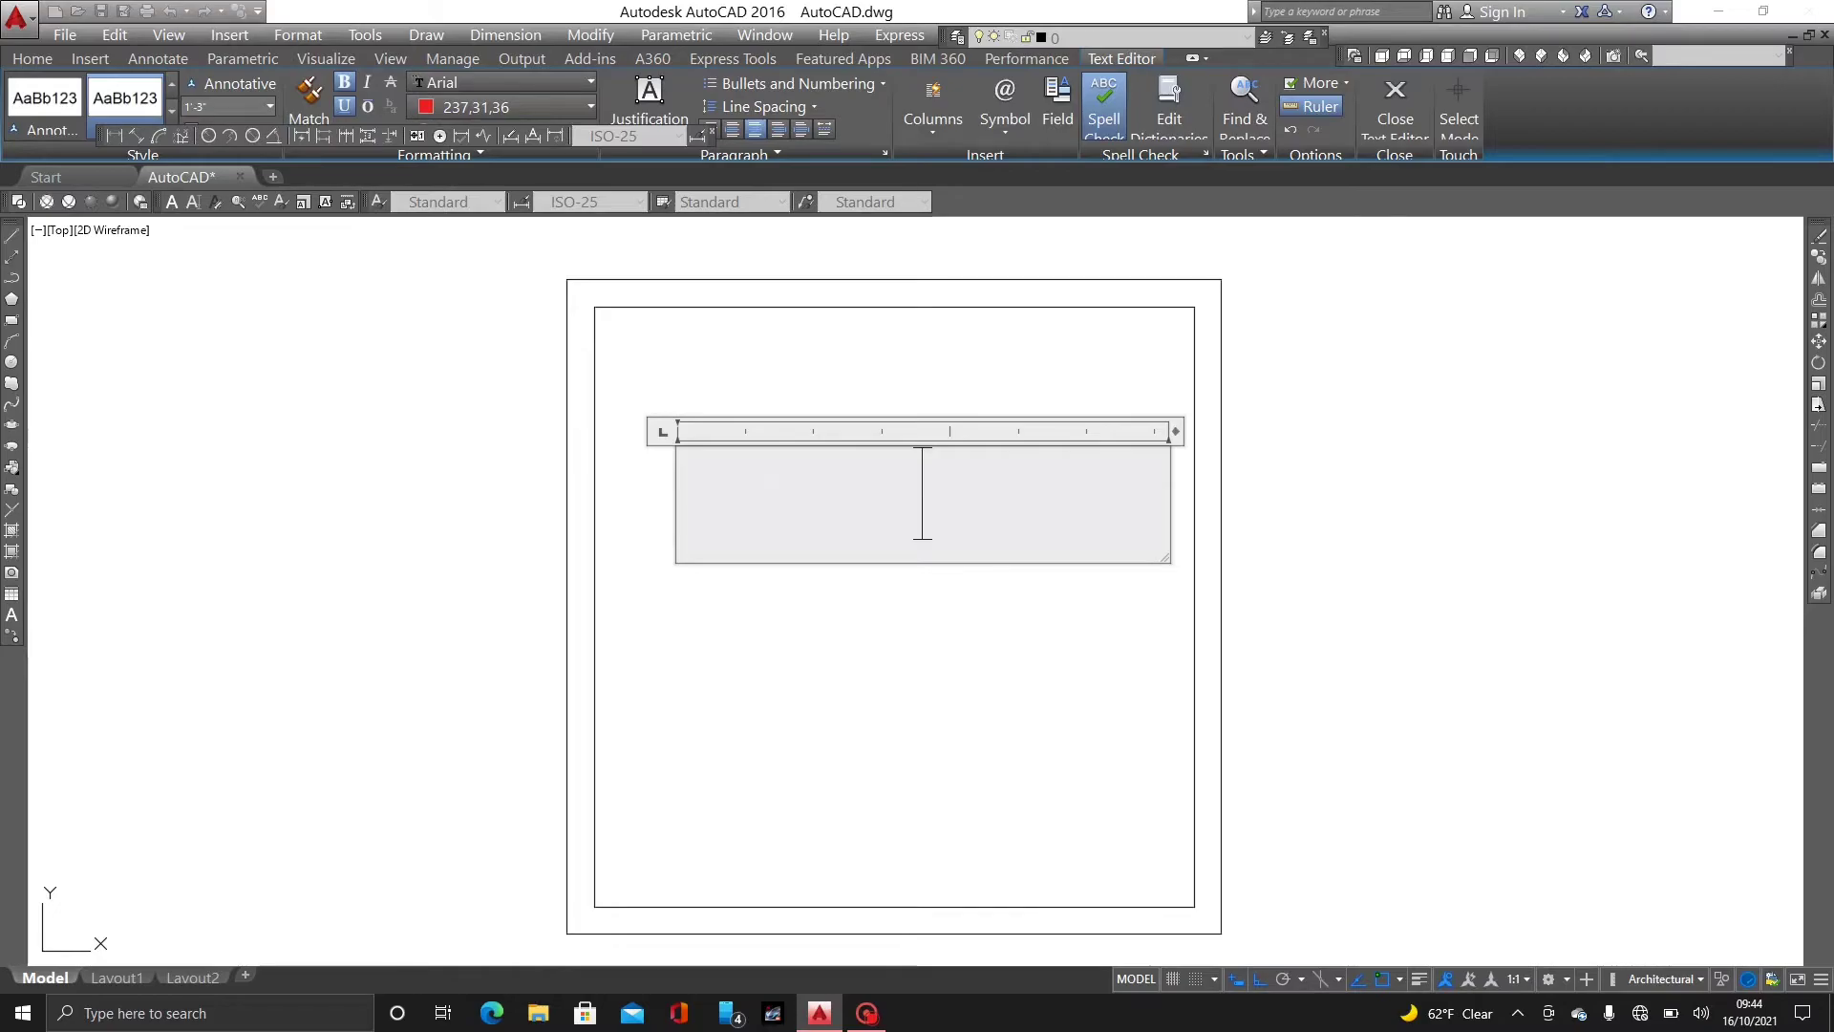
- Enter BED ROOM on the first line and 12'X12' on the second line of the label, and save the text
{"action": "type", "text": "BED"}
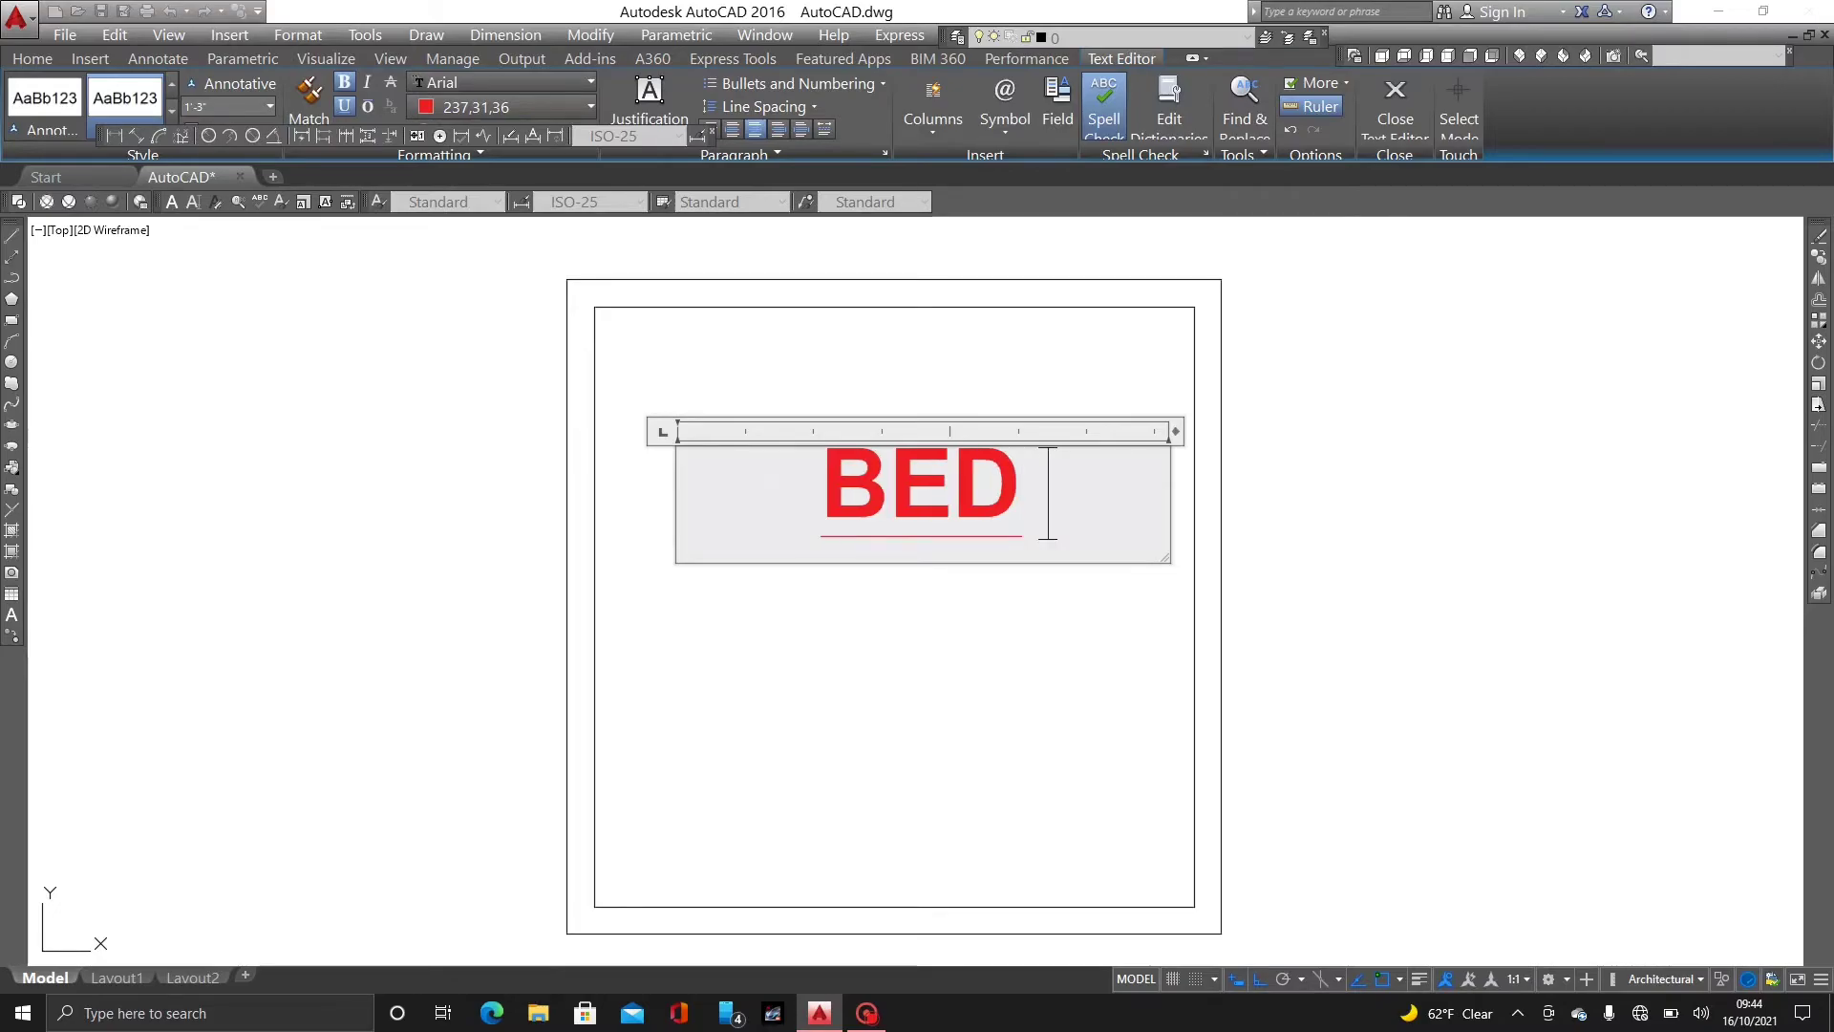
{"action": "type", "text": " ROOM"}
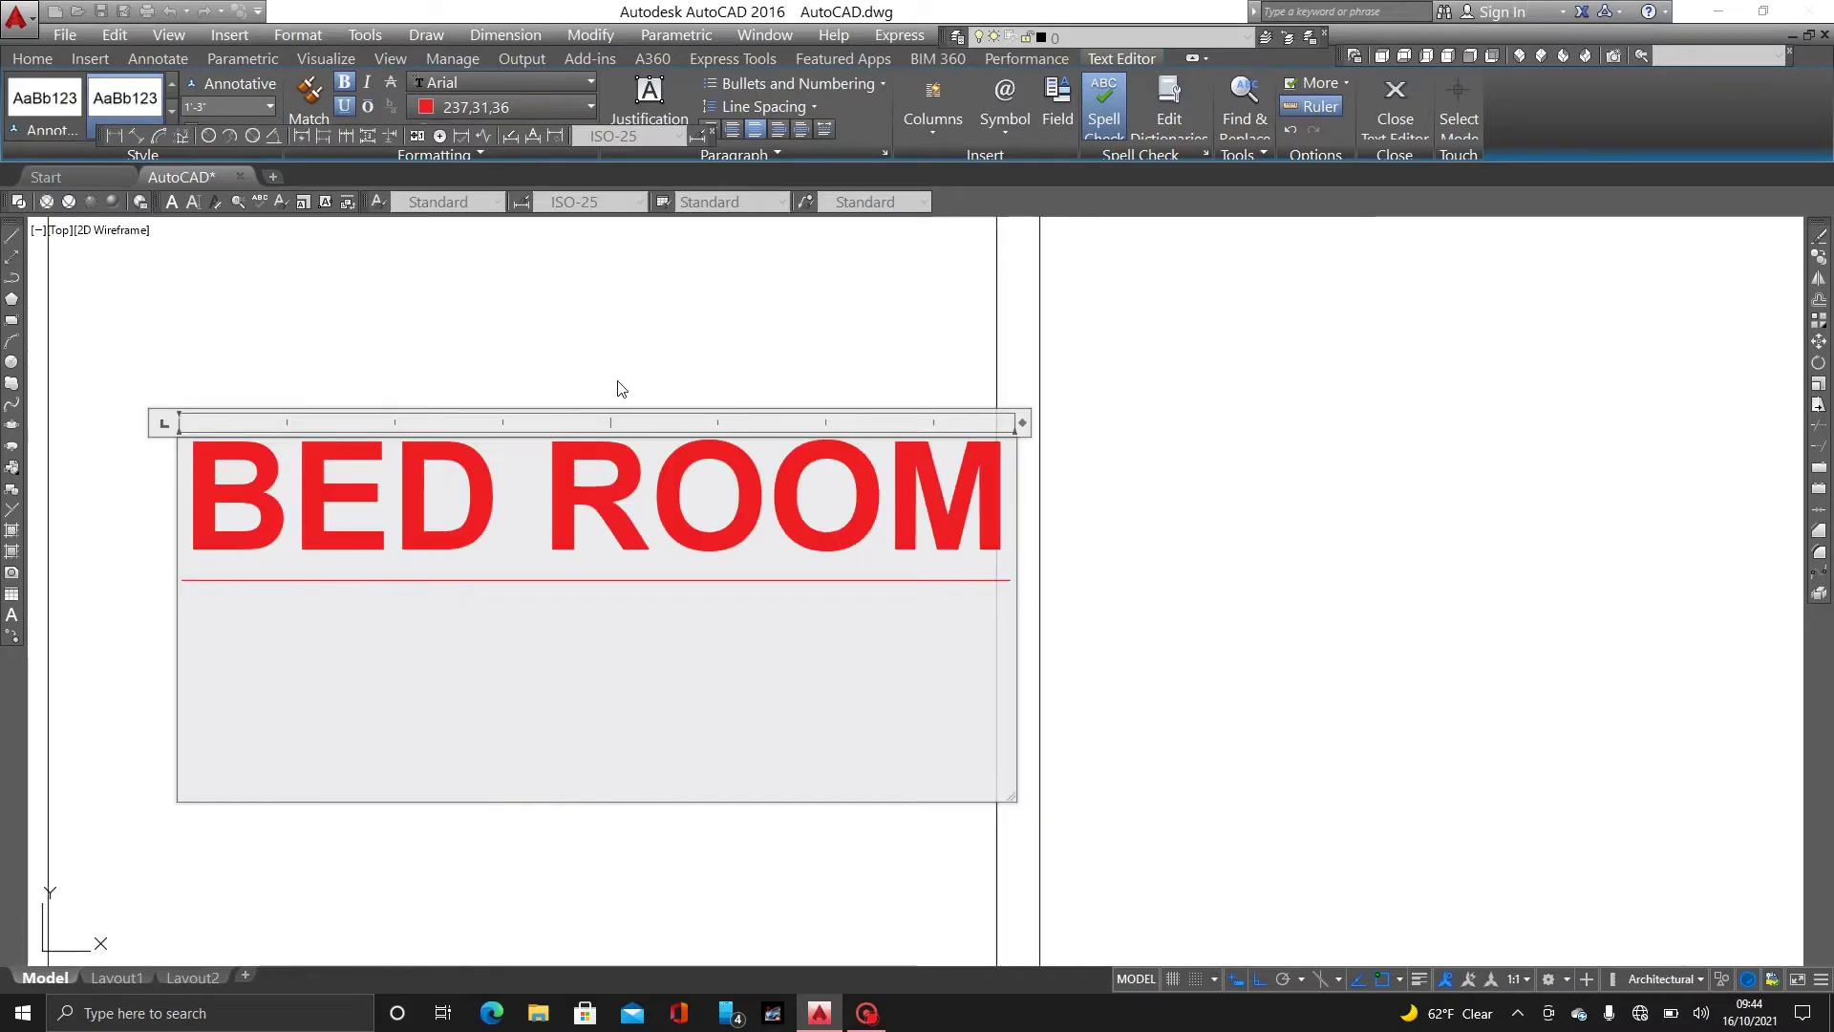
{"action": "scroll", "coordinate": [596, 691], "scroll_direction": "down", "scroll_amount": 3}
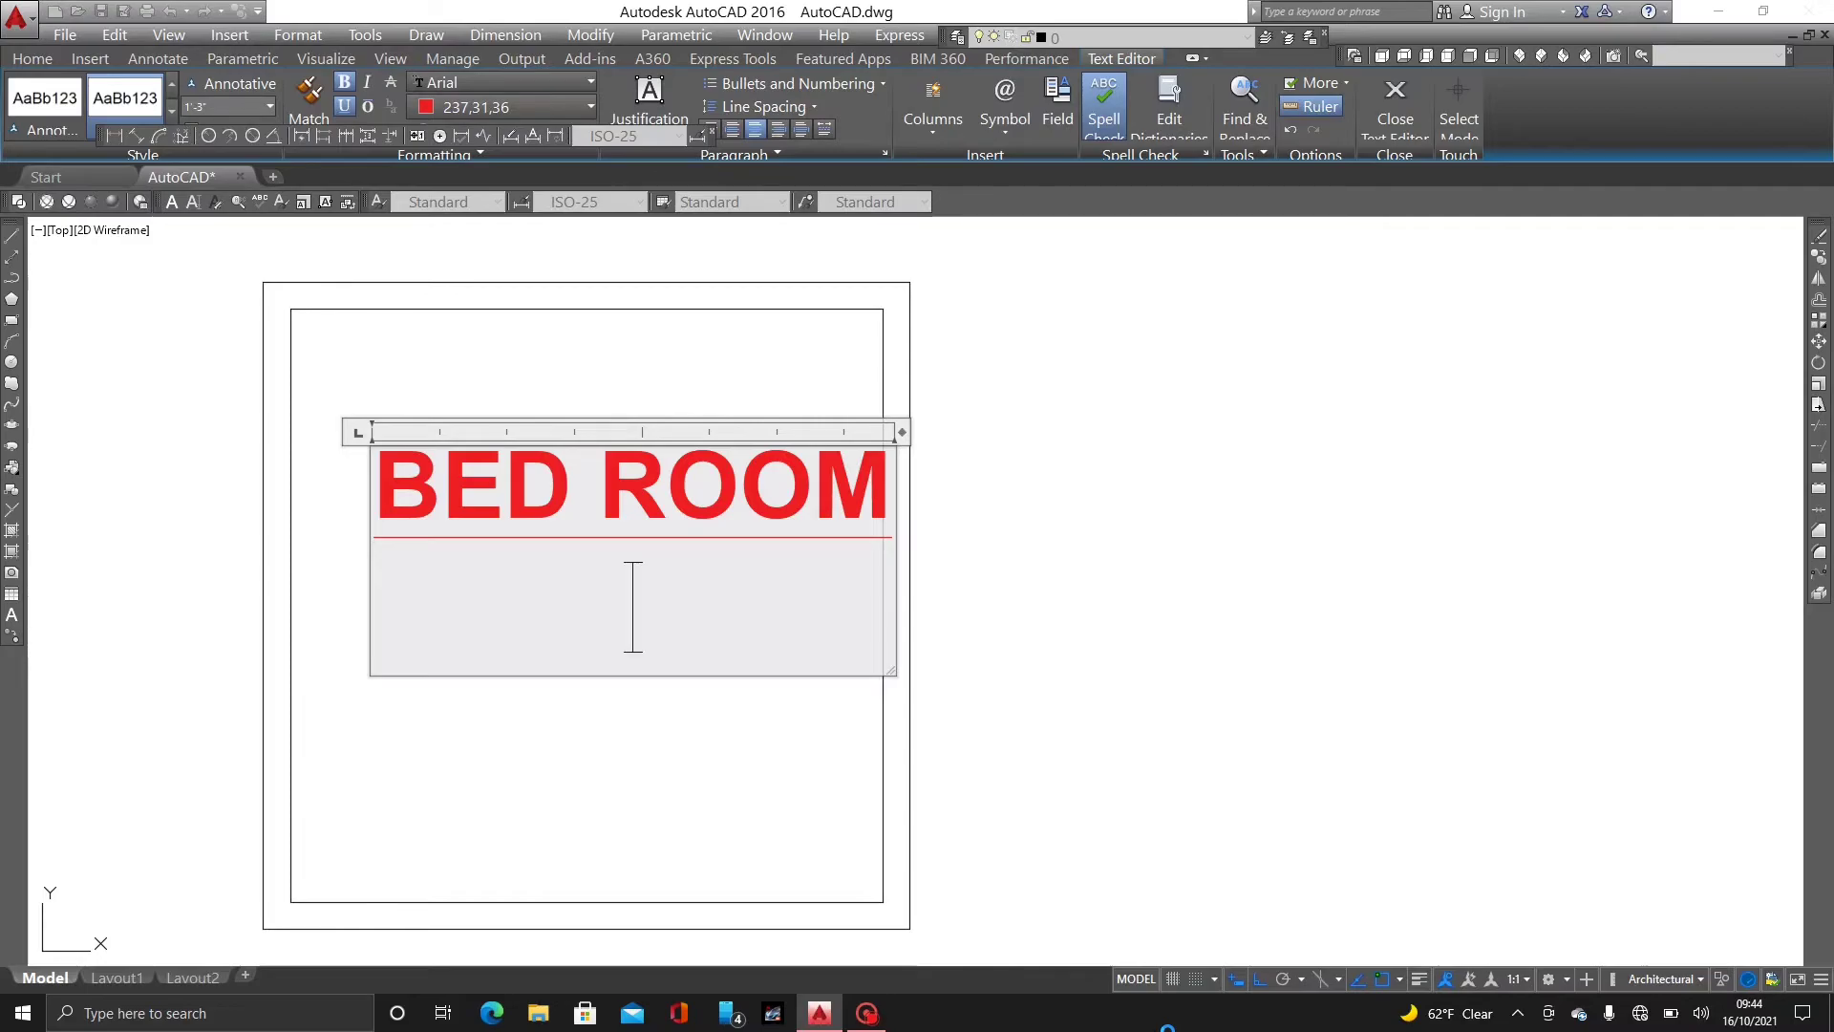
{"action": "type", "text": "12"}
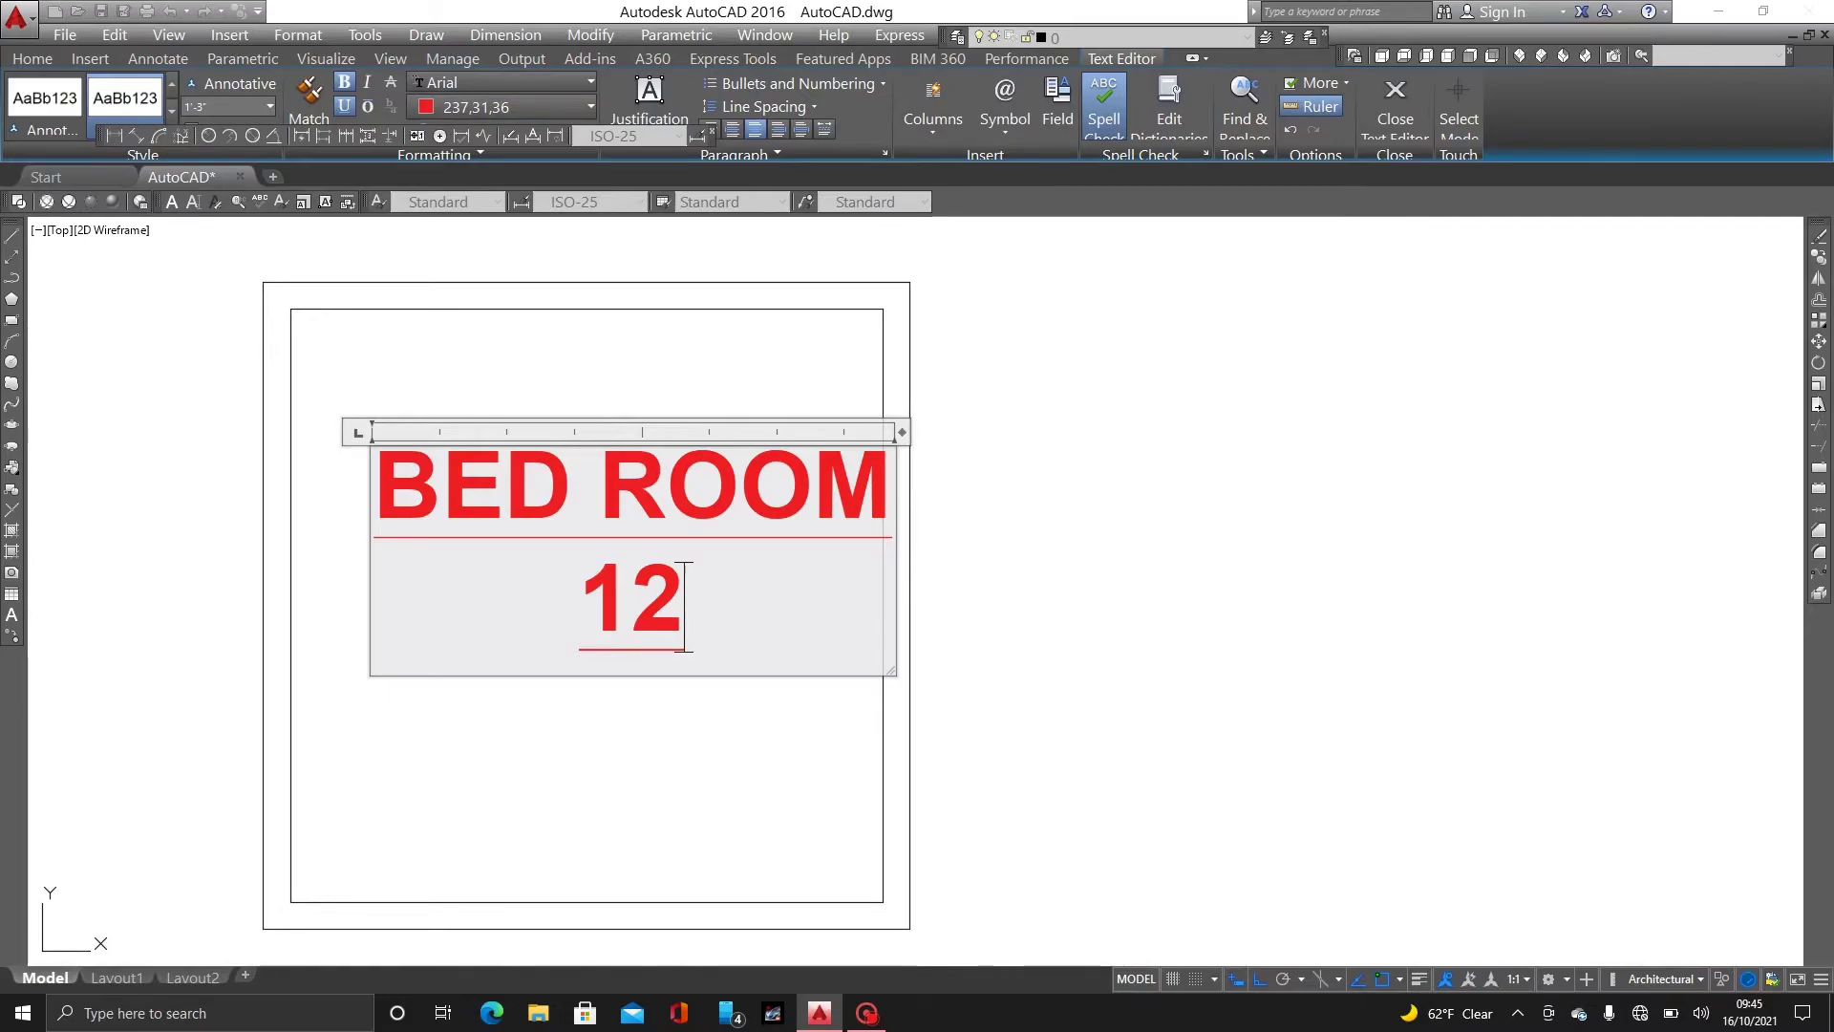
{"action": "type", "text": "'"}
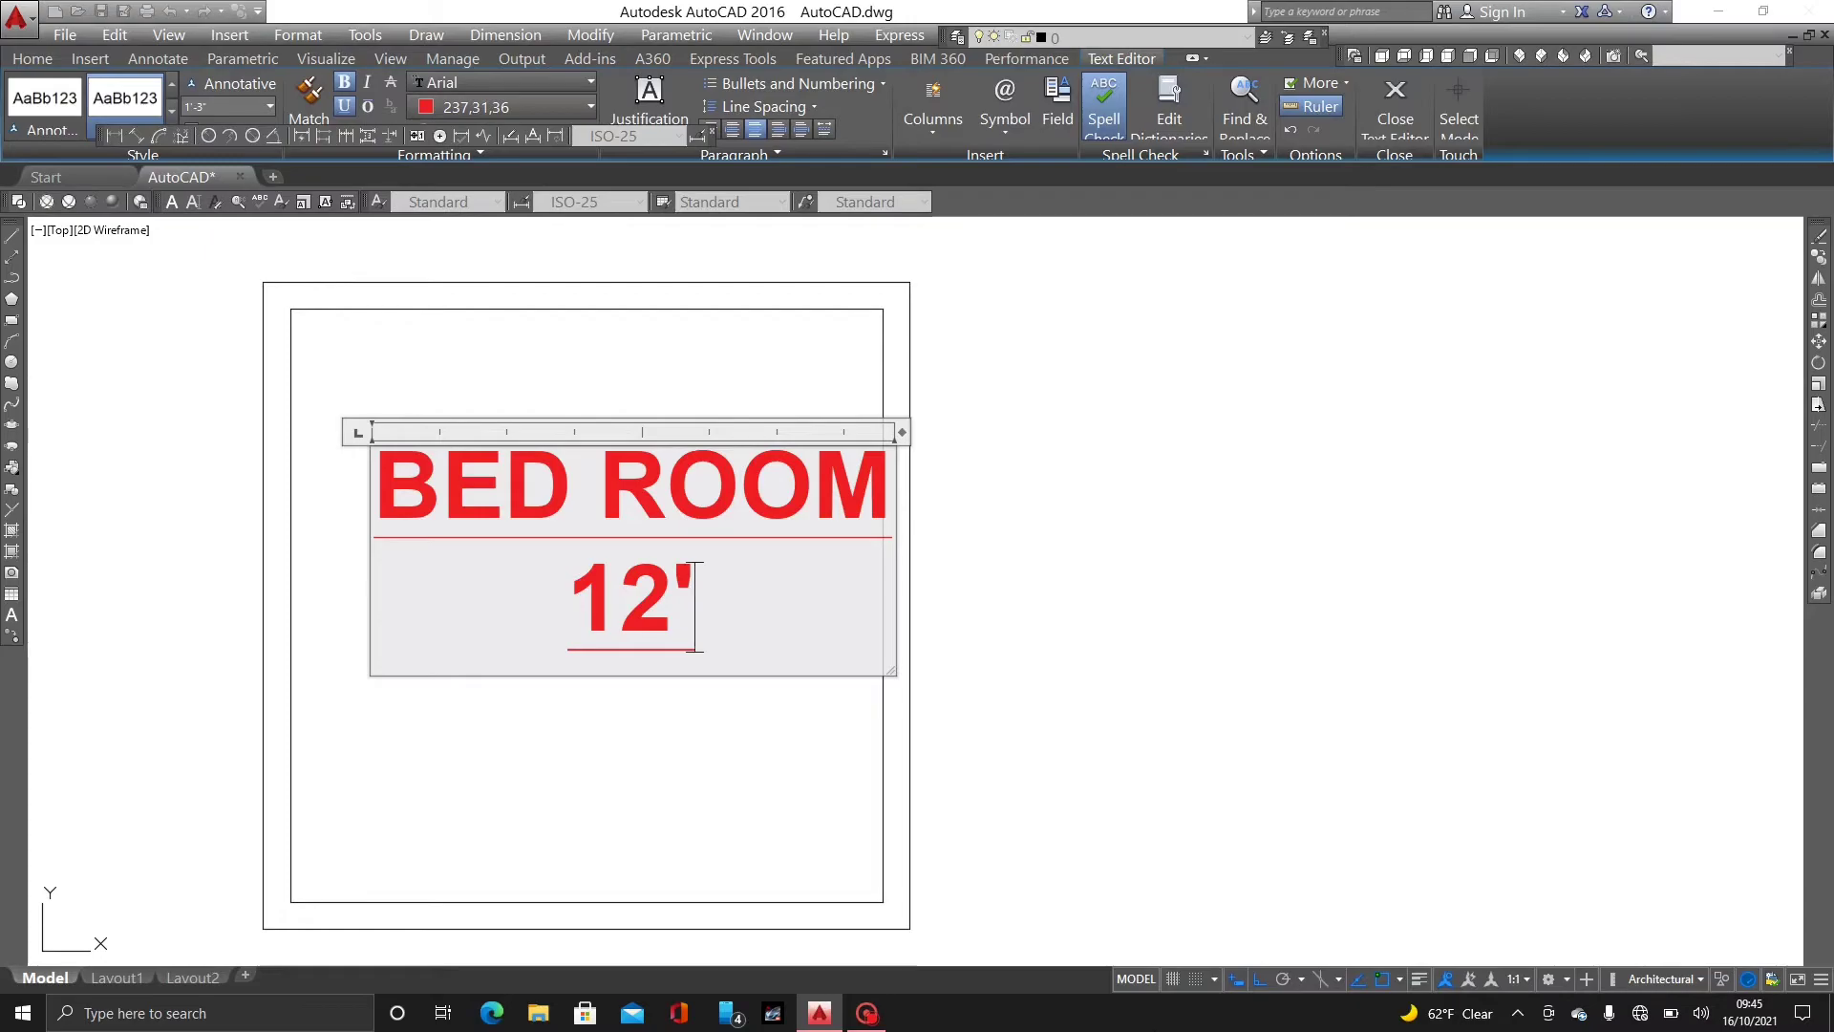
{"action": "type", "text": "X"}
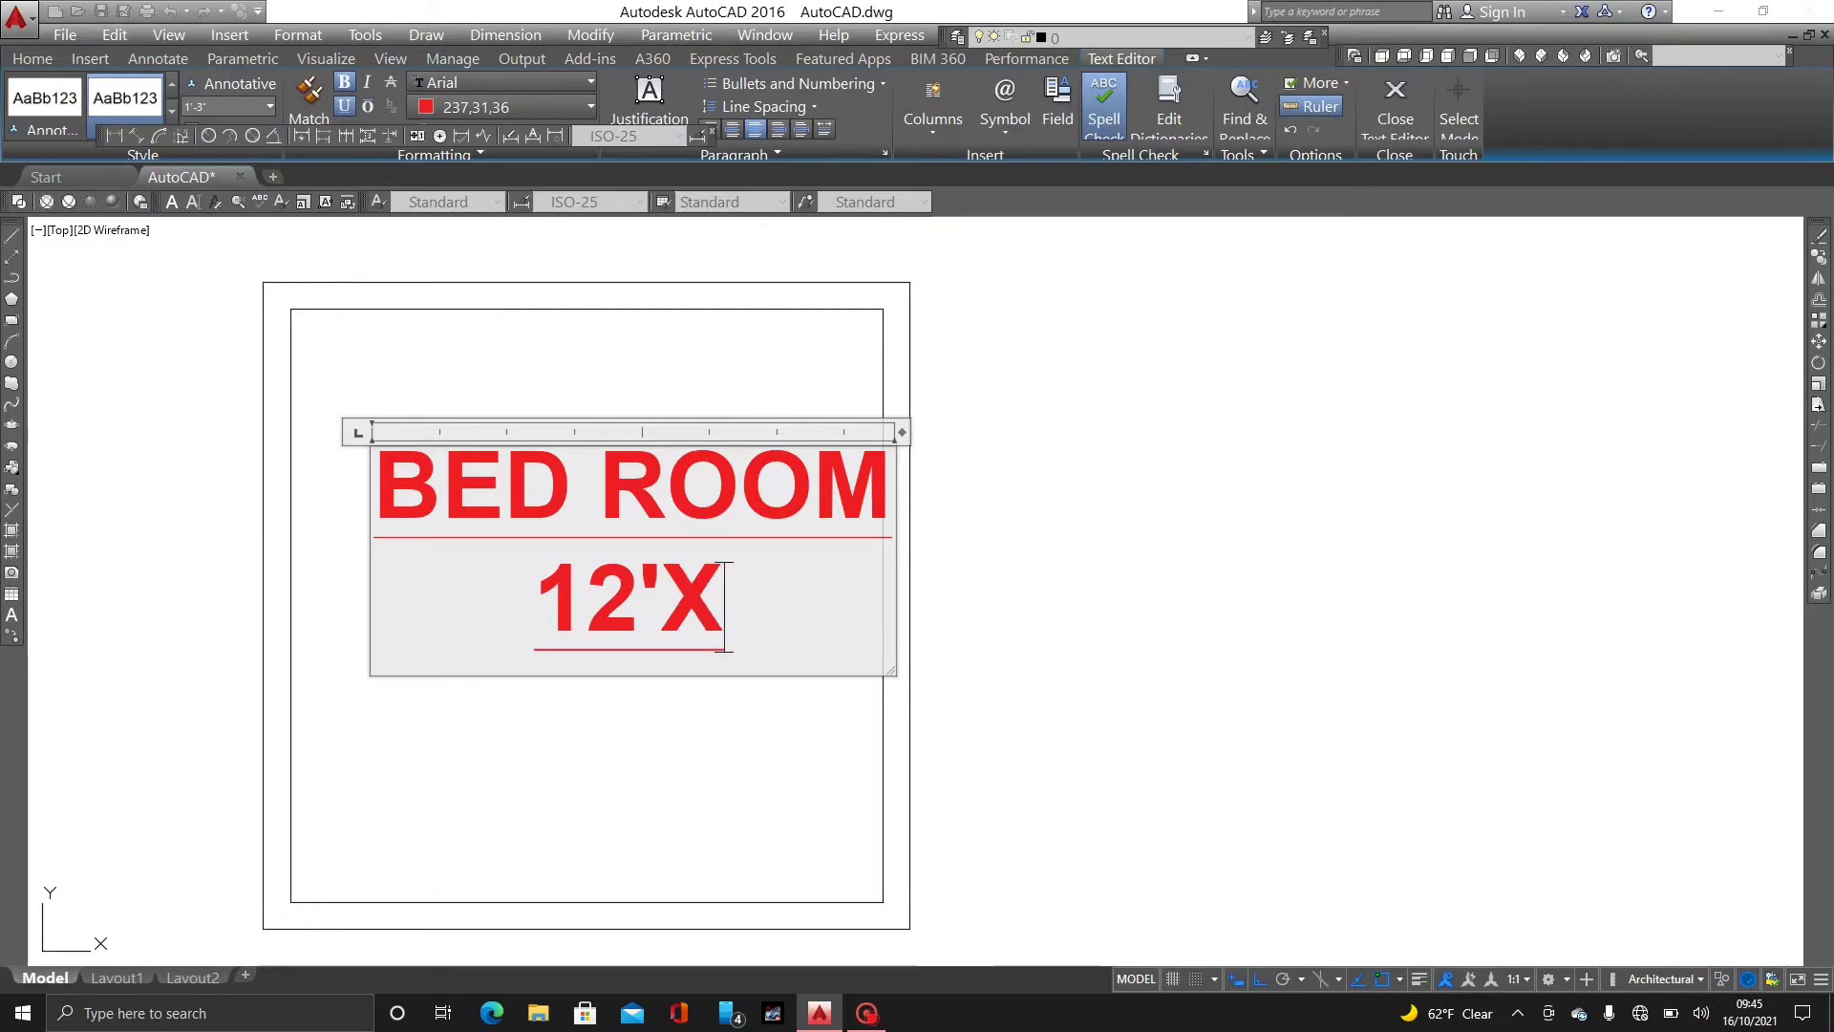
{"action": "type", "text": "12"}
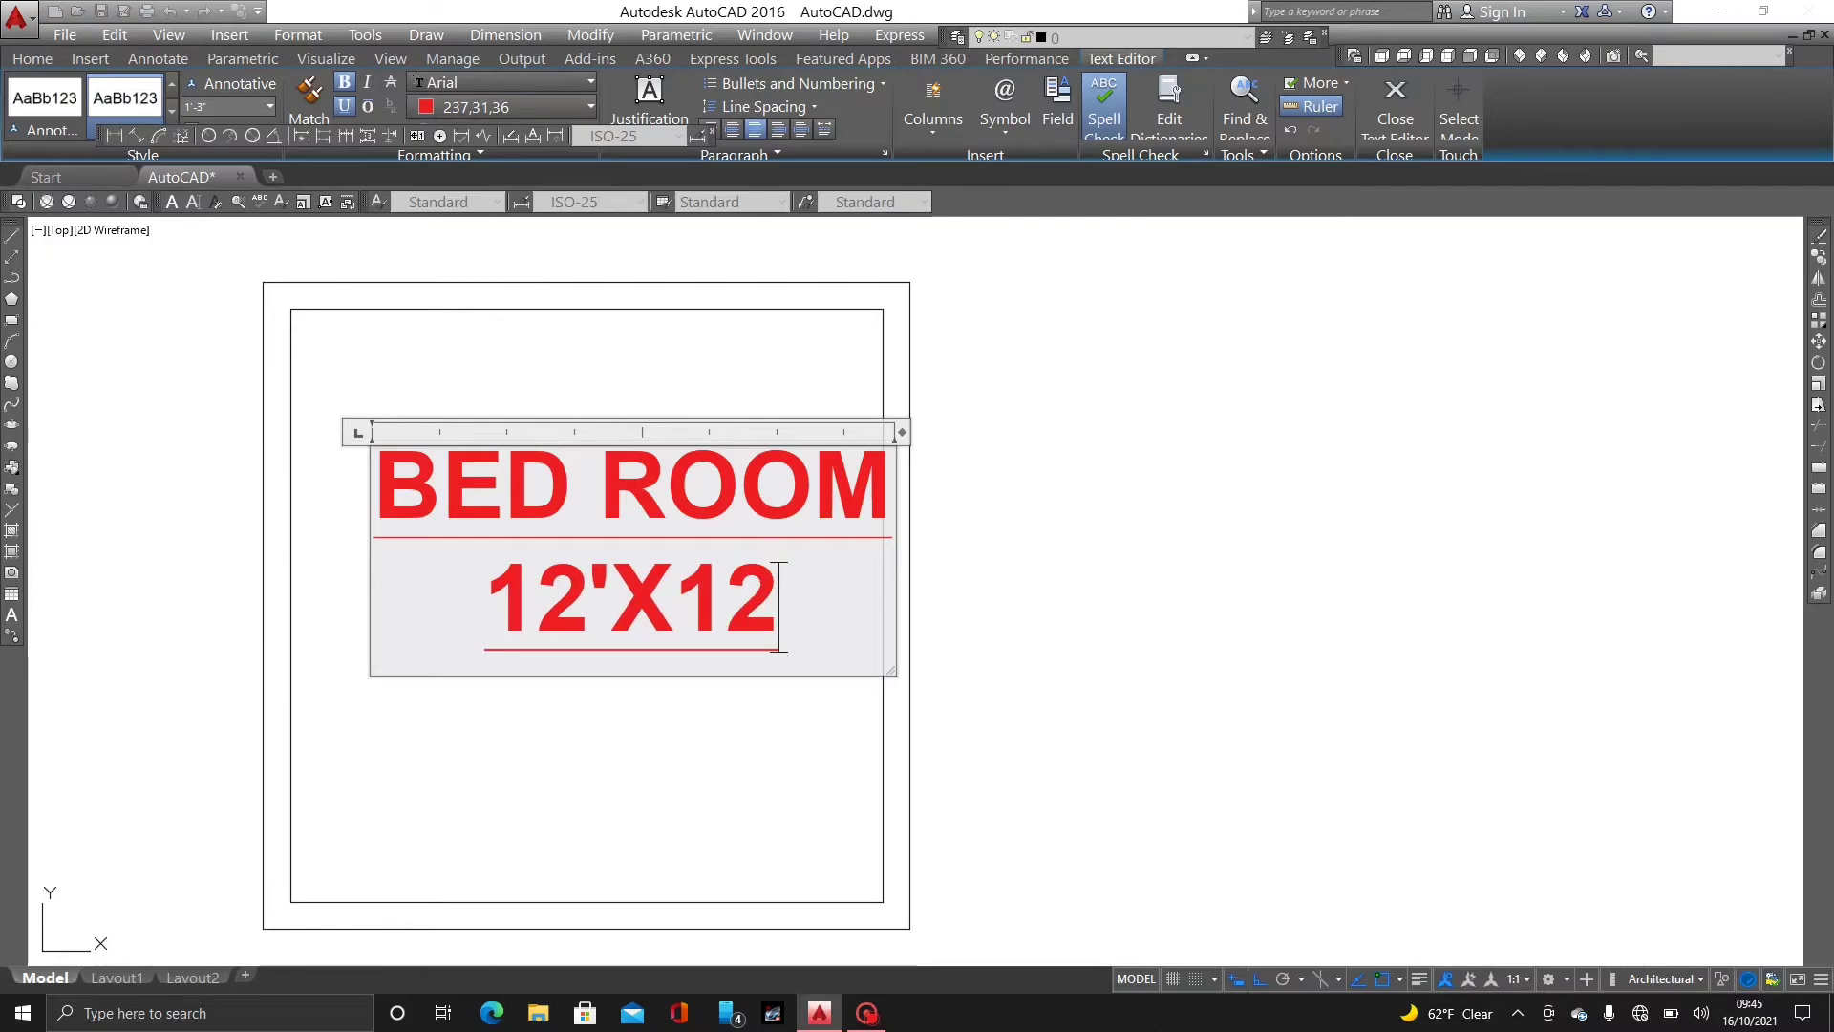
{"action": "type", "text": "'"}
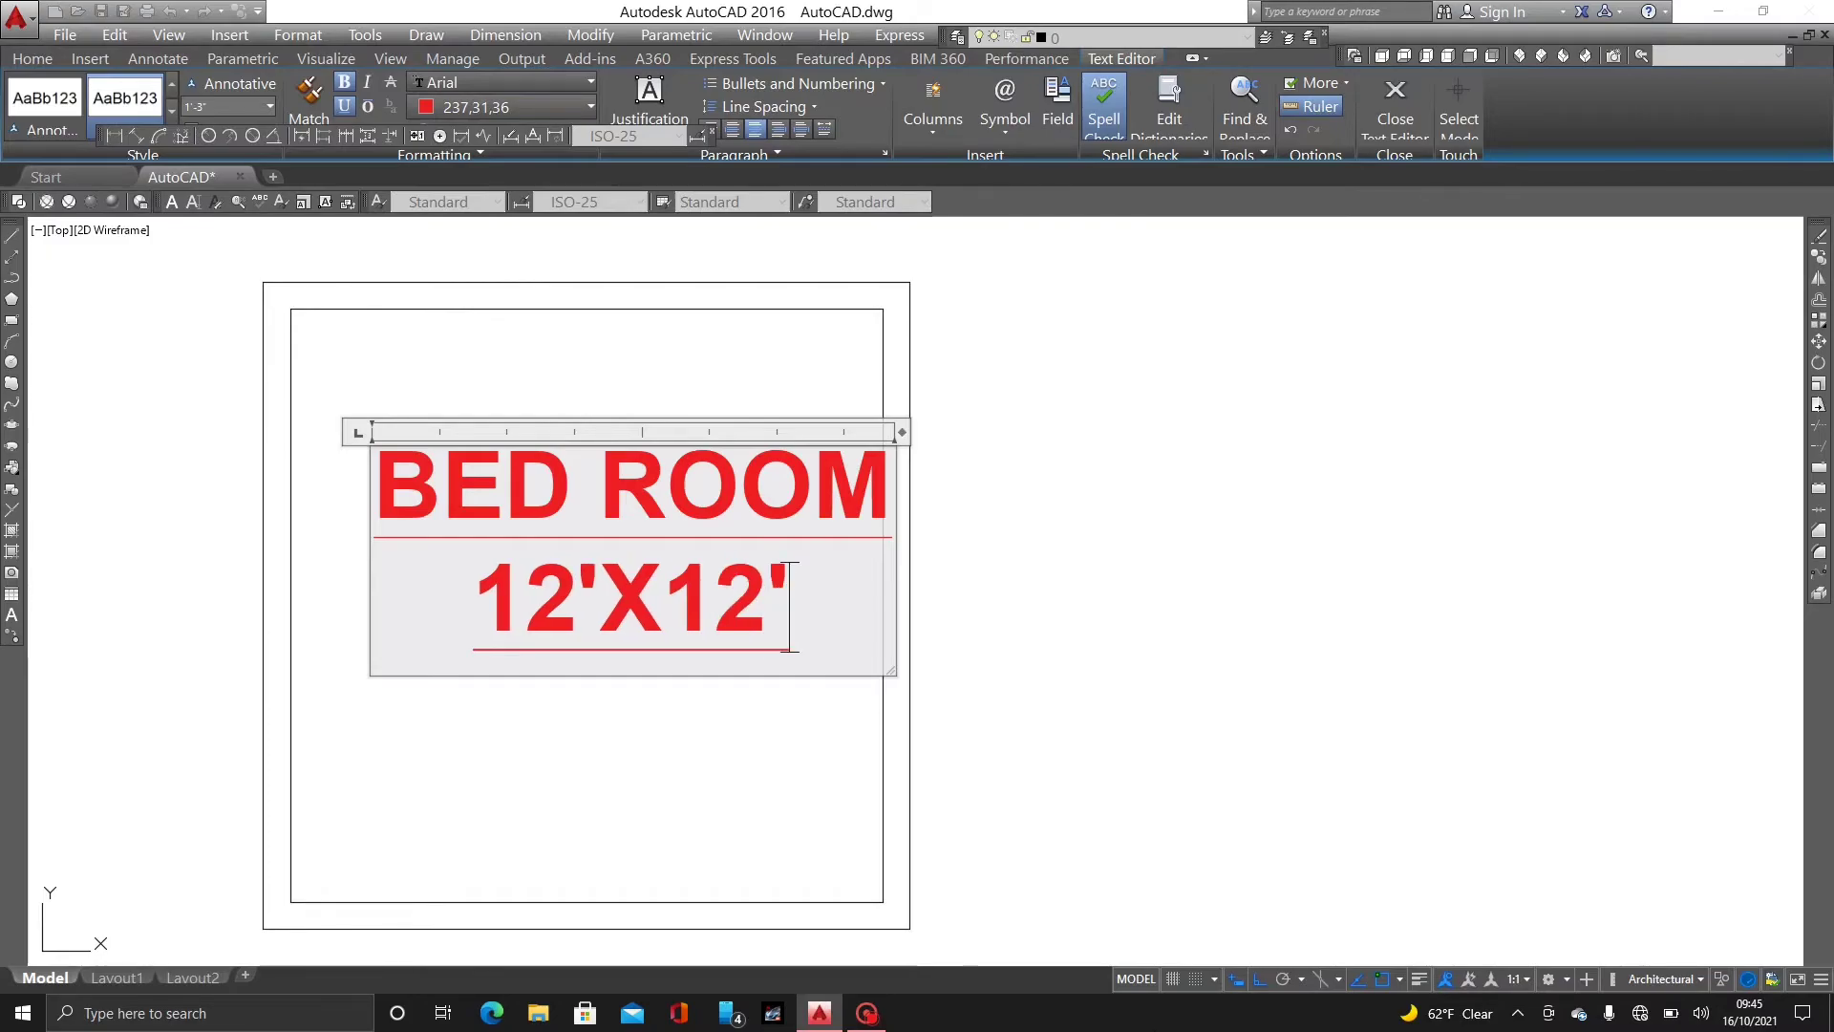
{"action": "key", "text": "Escape"}
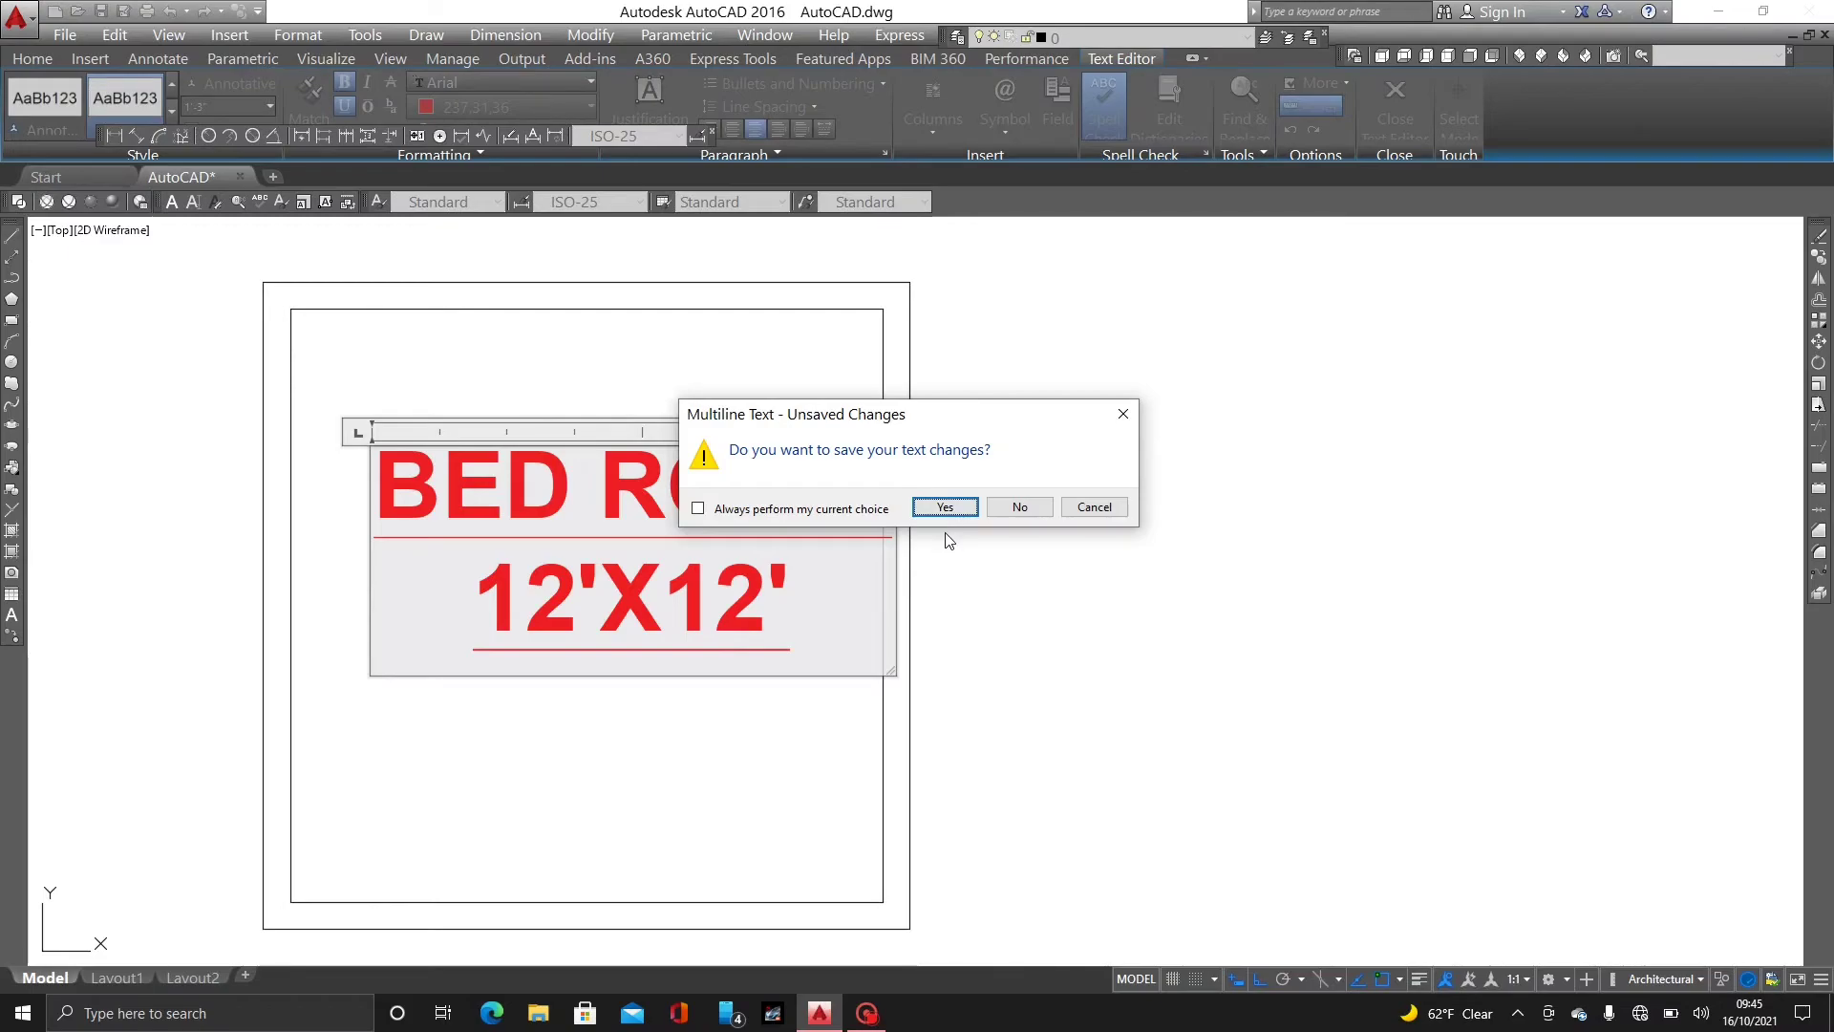
{"action": "left_click", "coordinate": [945, 506]}
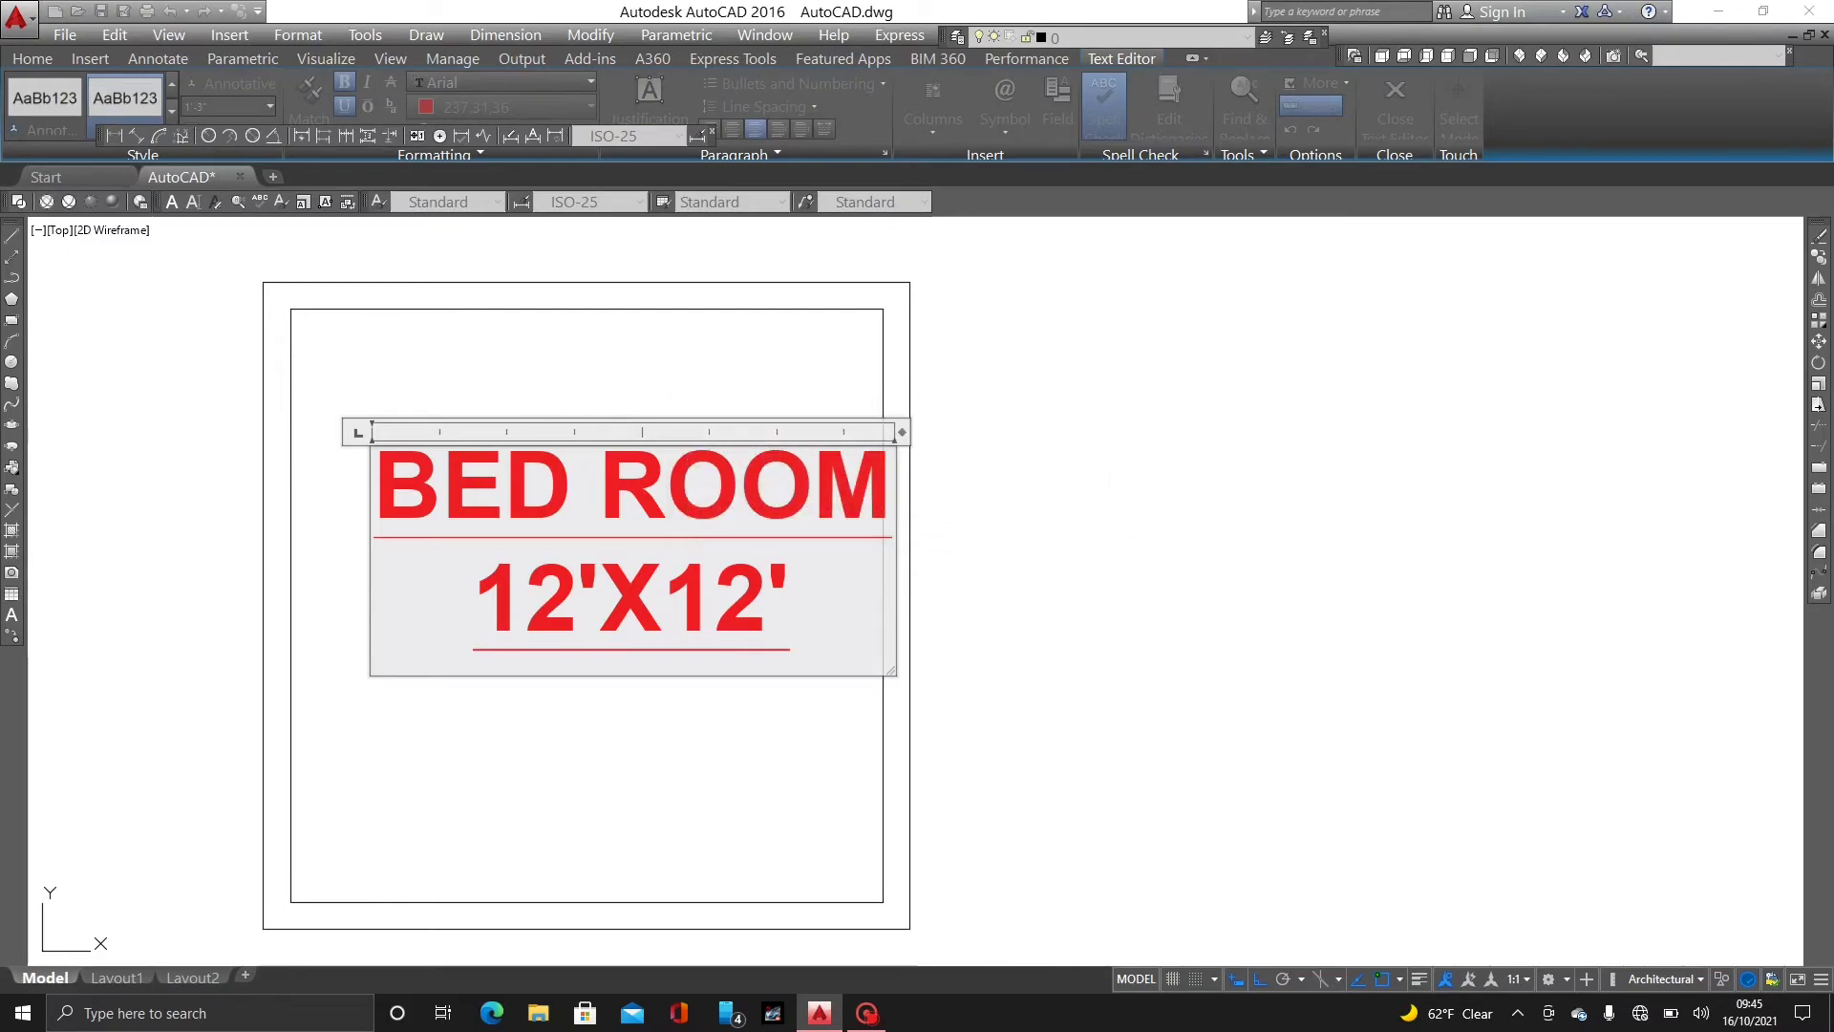
- Examine the size and placement of the room label inside the walls
{"action": "scroll", "coordinate": [850, 635], "scroll_direction": "down", "scroll_amount": 5}
{"action": "middle_click_drag", "start_coordinate": [848, 641], "coordinate": [880, 624]}
{"action": "scroll", "coordinate": [855, 624], "scroll_direction": "up", "scroll_amount": 6}
{"action": "mouse_move", "coordinate": [814, 535]}
{"action": "middle_mouse_down"}
{"action": "mouse_move", "coordinate": [958, 671]}
{"action": "mouse_move", "coordinate": [826, 596]}
{"action": "middle_mouse_up"}
{"action": "scroll", "coordinate": [827, 596], "scroll_direction": "down", "scroll_amount": 2}
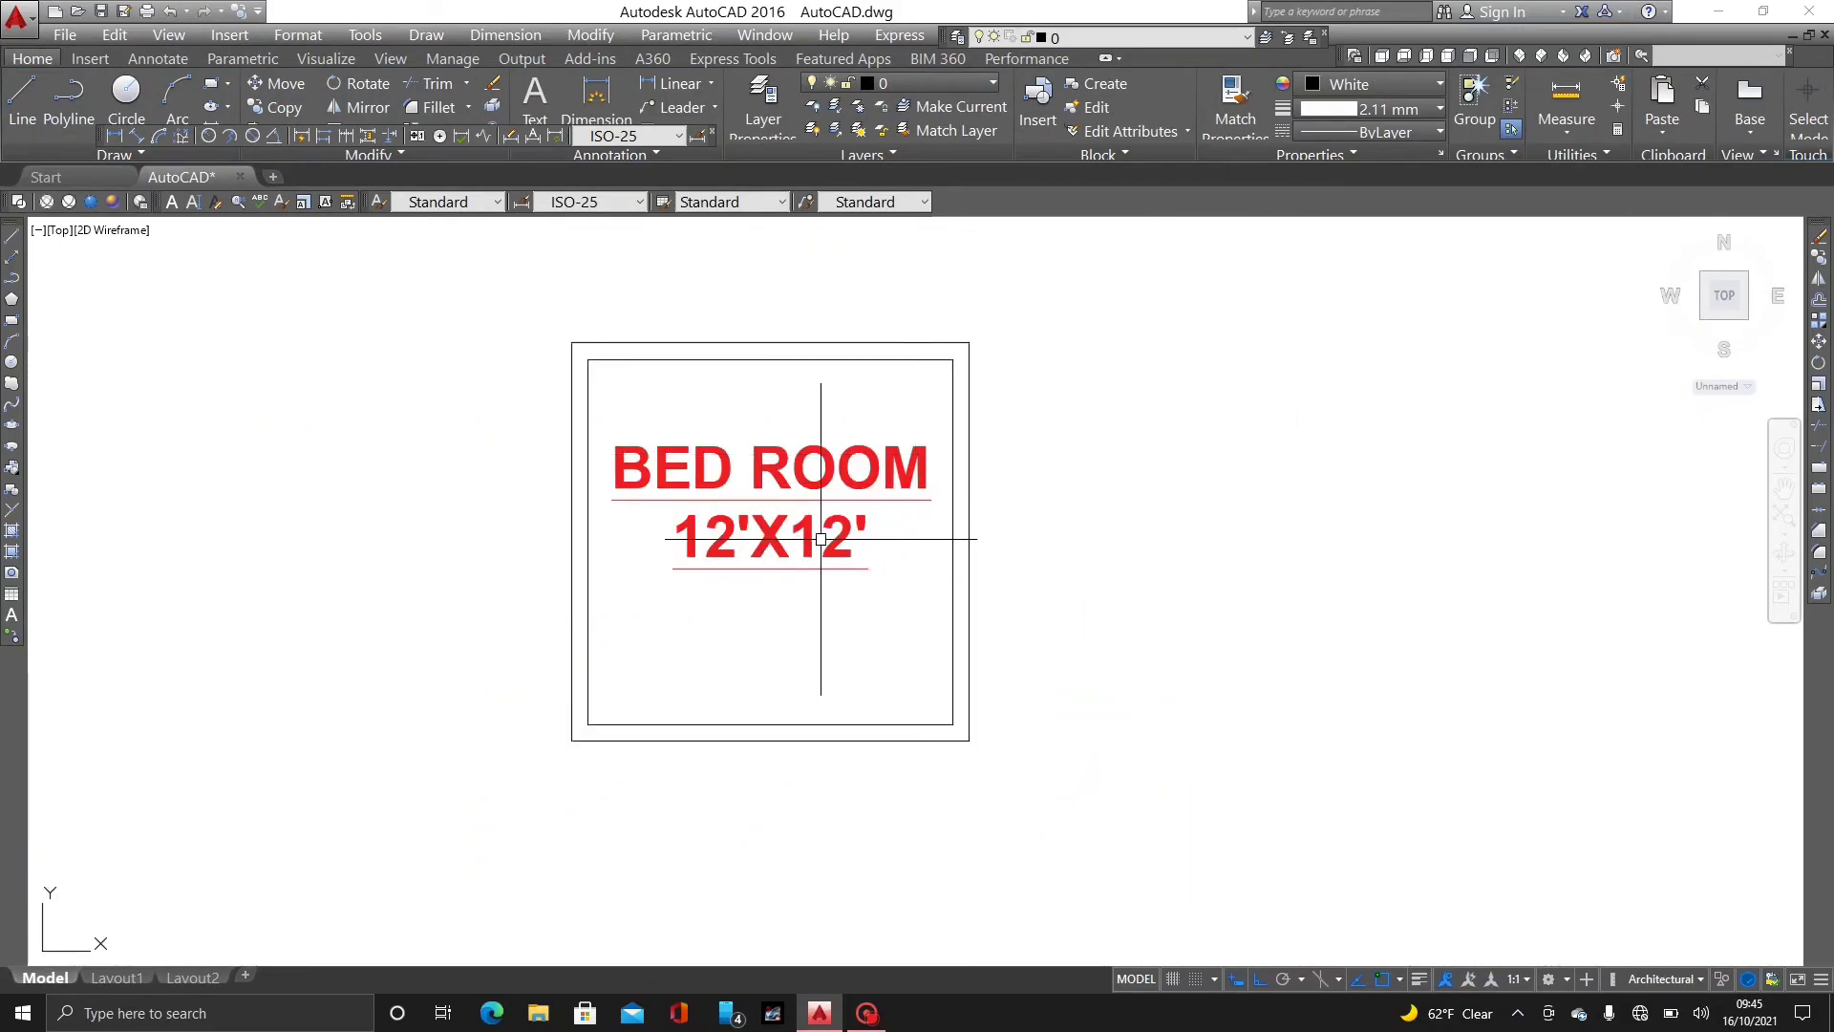
{"action": "scroll", "coordinate": [941, 521], "scroll_direction": "down", "scroll_amount": 4}
{"action": "middle_click_drag", "start_coordinate": [941, 521], "coordinate": [954, 443]}
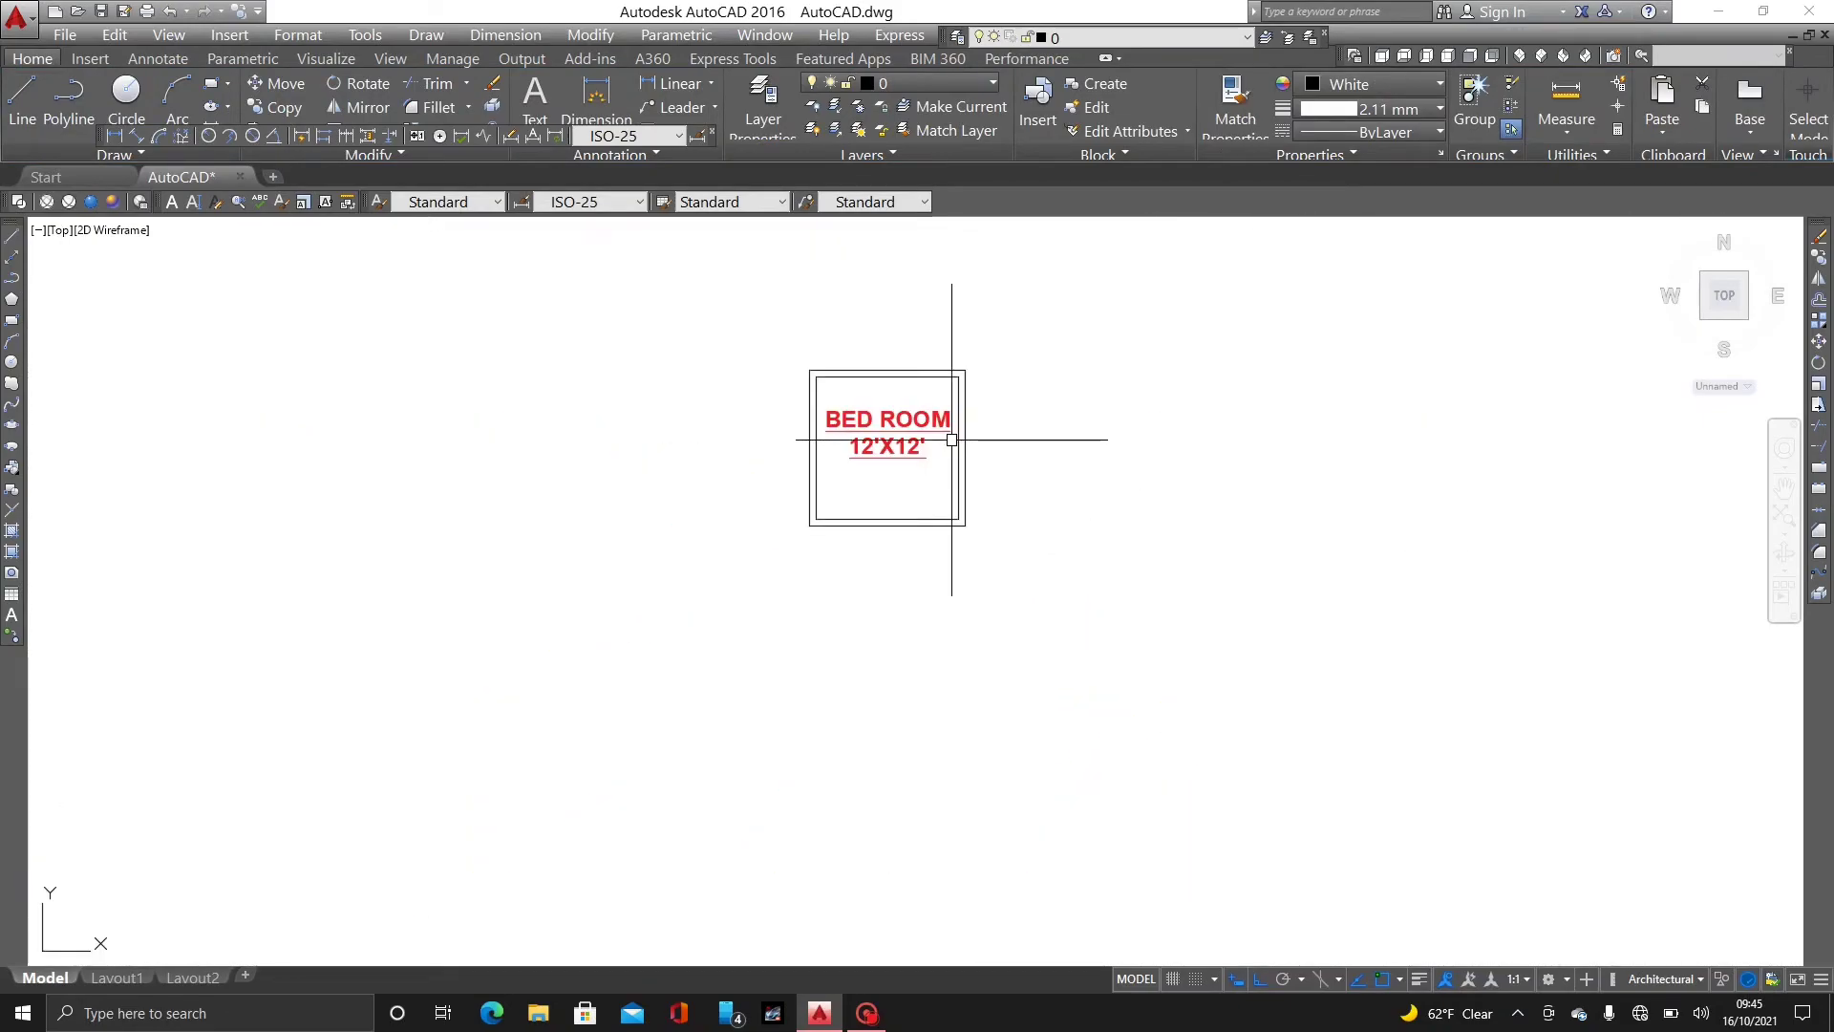
{"action": "scroll", "coordinate": [843, 486], "scroll_direction": "up", "scroll_amount": 2}
{"action": "middle_click_drag", "start_coordinate": [1223, 526], "coordinate": [1131, 612]}
{"action": "scroll", "coordinate": [909, 452], "scroll_direction": "up", "scroll_amount": 2}
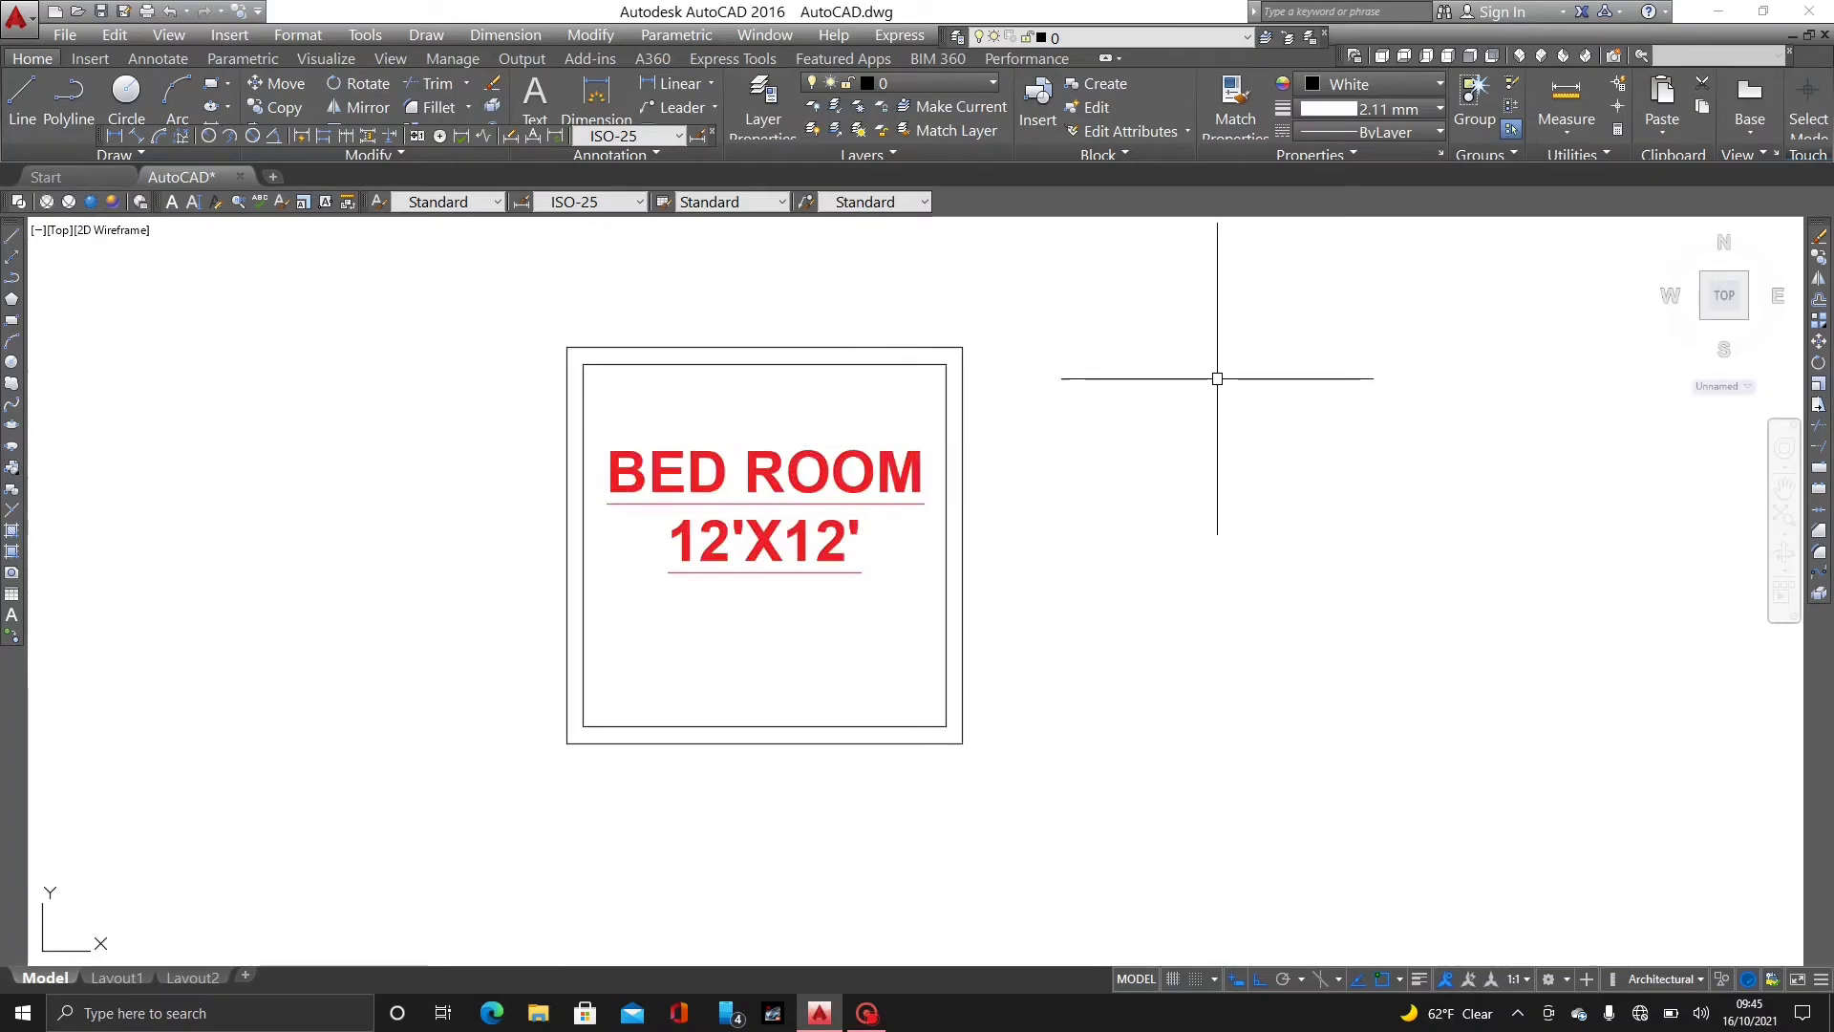
- Hatch the wall band between the two squares with a cylindrical gradient, using 248,153,30 as the first colour
{"action": "left_click", "coordinate": [424, 38]}
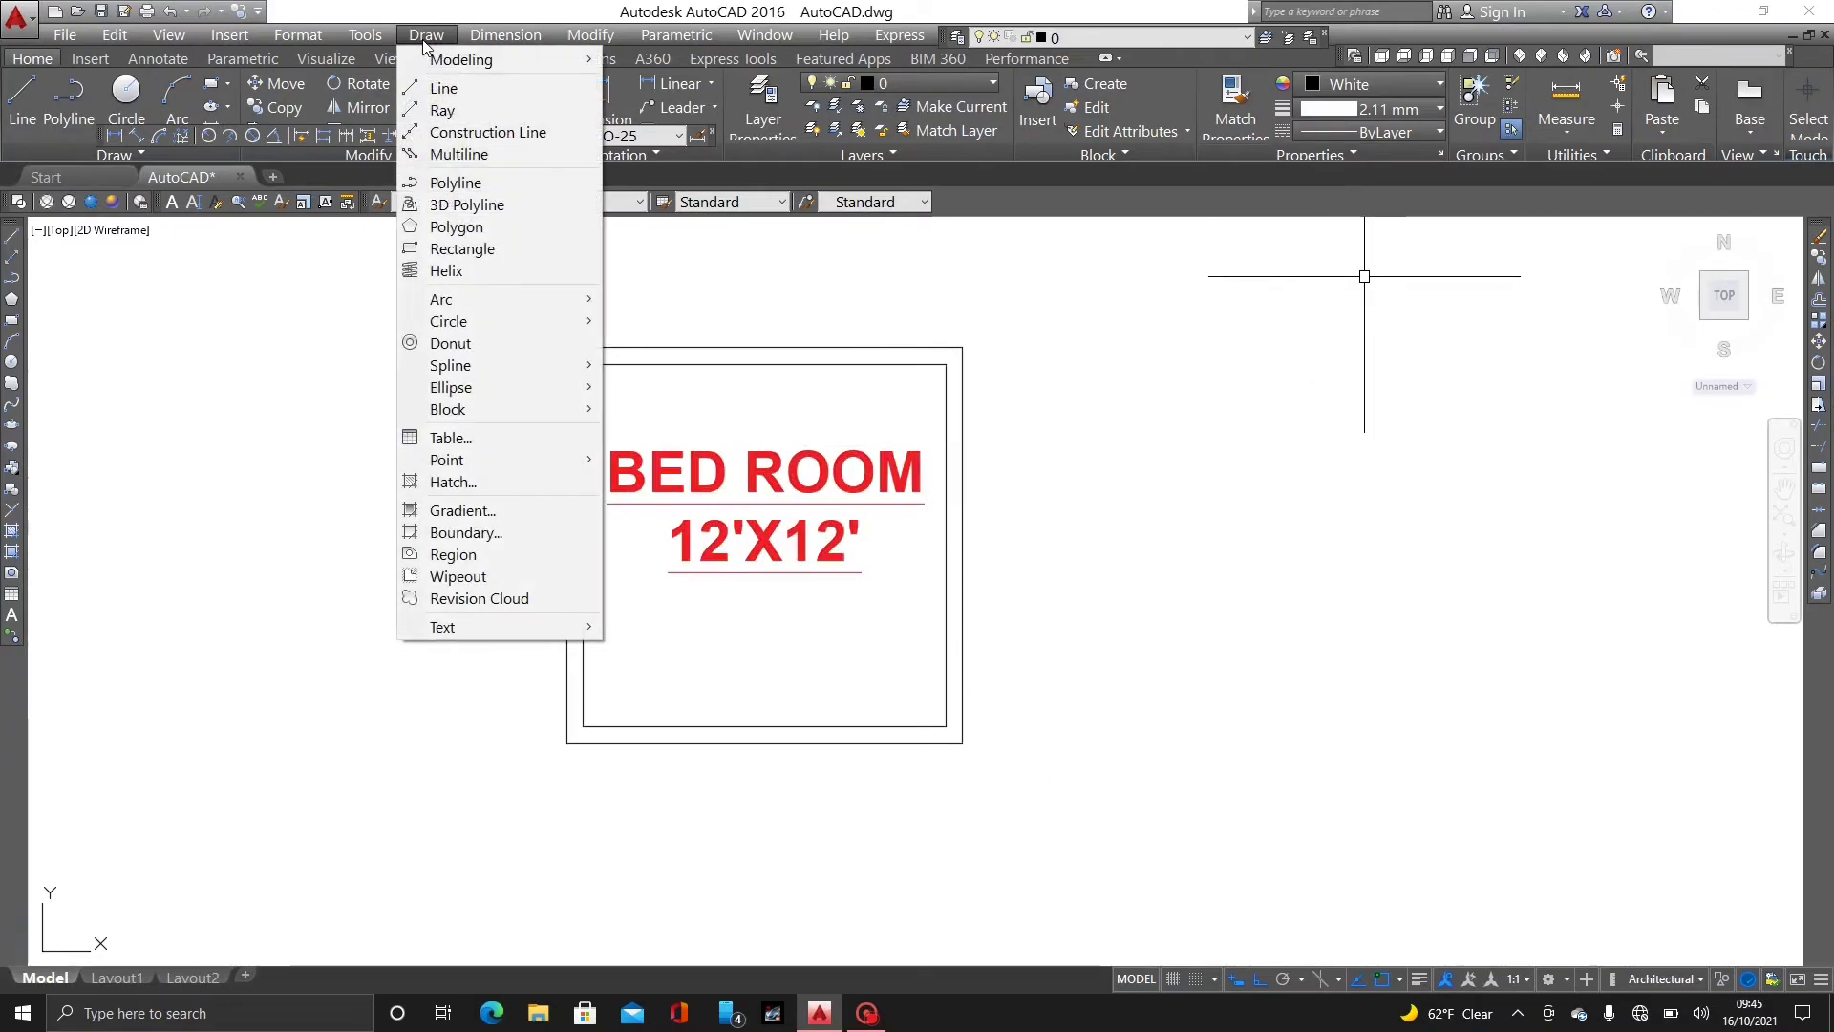
{"action": "left_click", "coordinate": [487, 481]}
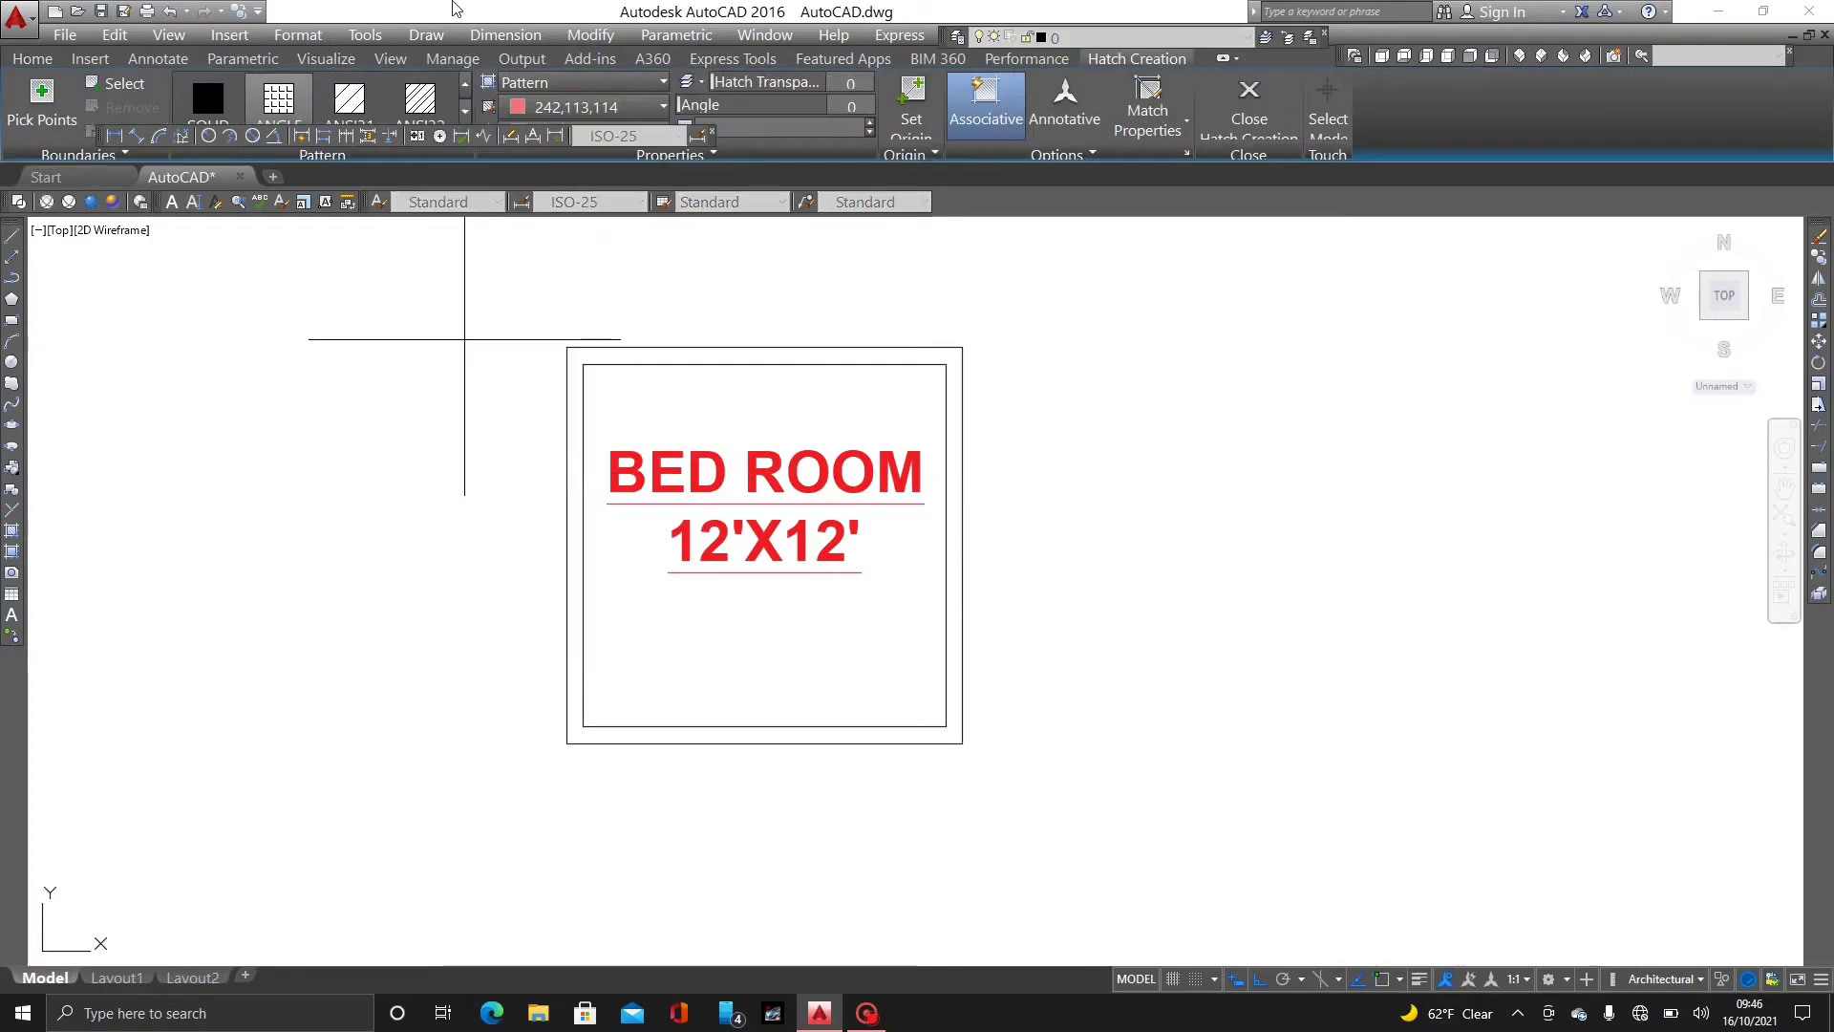
{"action": "left_click", "coordinate": [573, 84]}
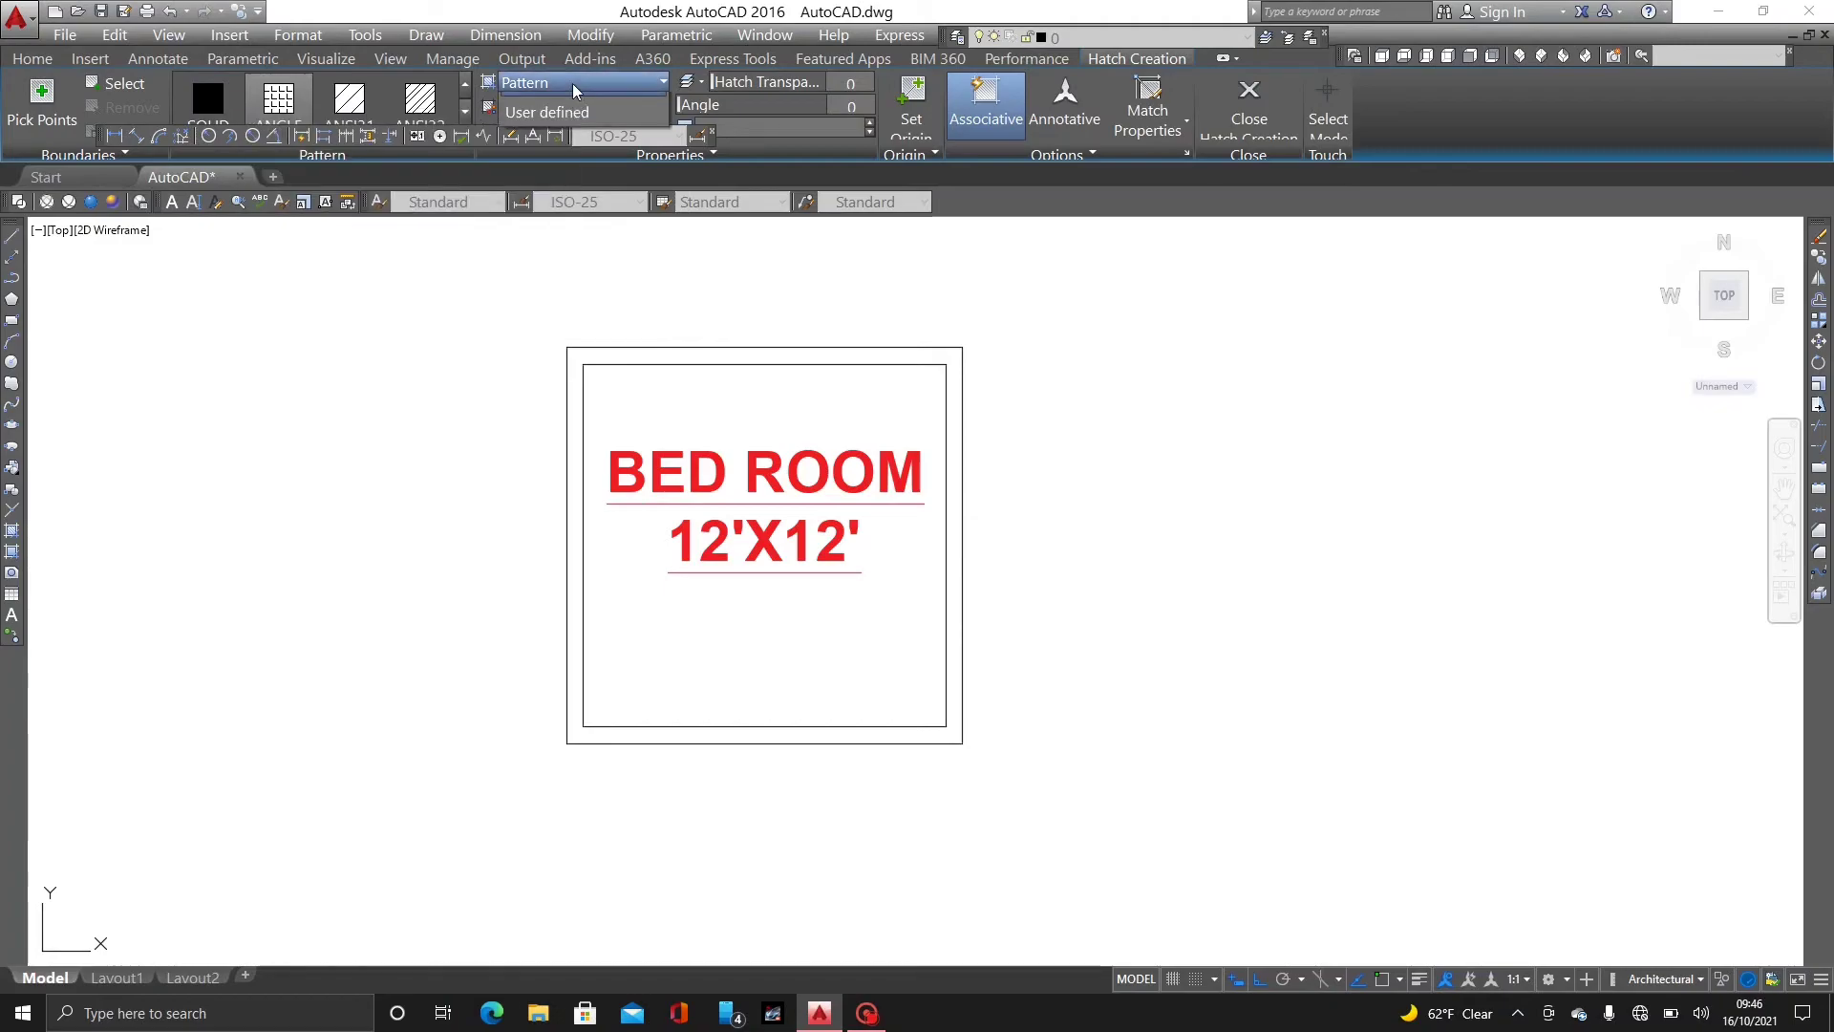
{"action": "left_click", "coordinate": [563, 114]}
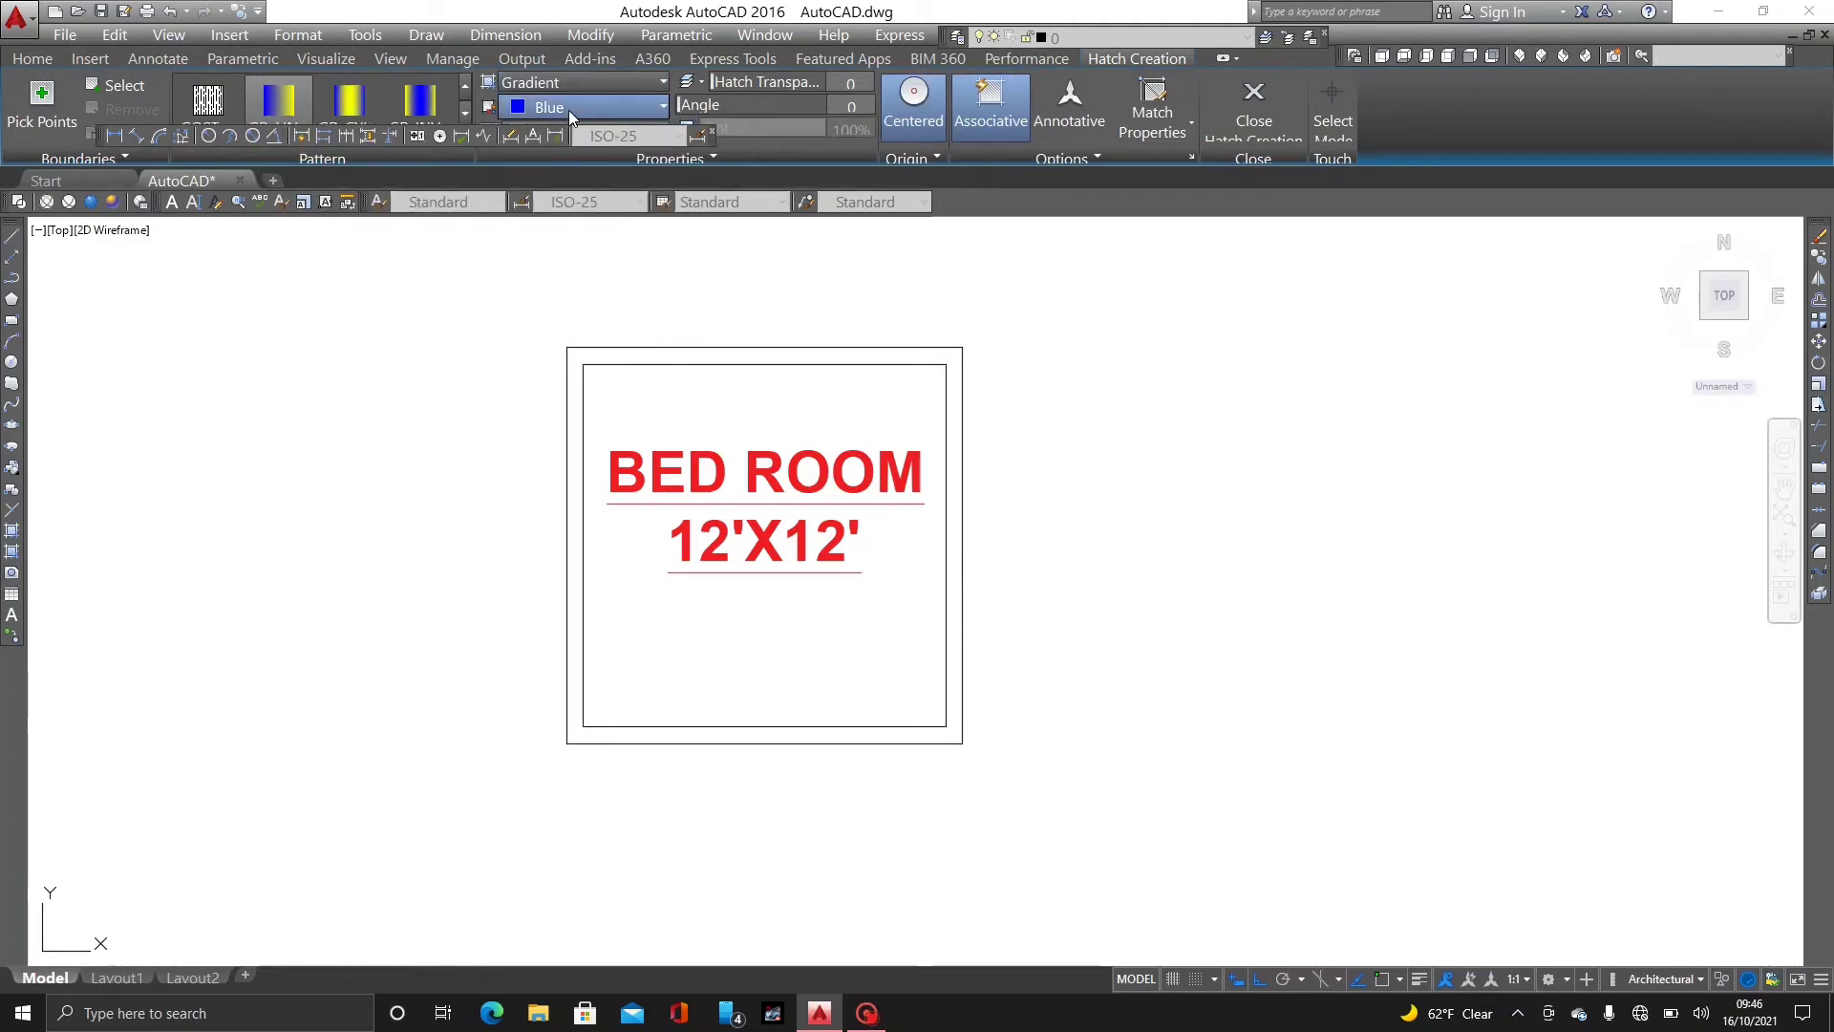
{"action": "left_click", "coordinate": [569, 111]}
{"action": "left_click", "coordinate": [541, 174]}
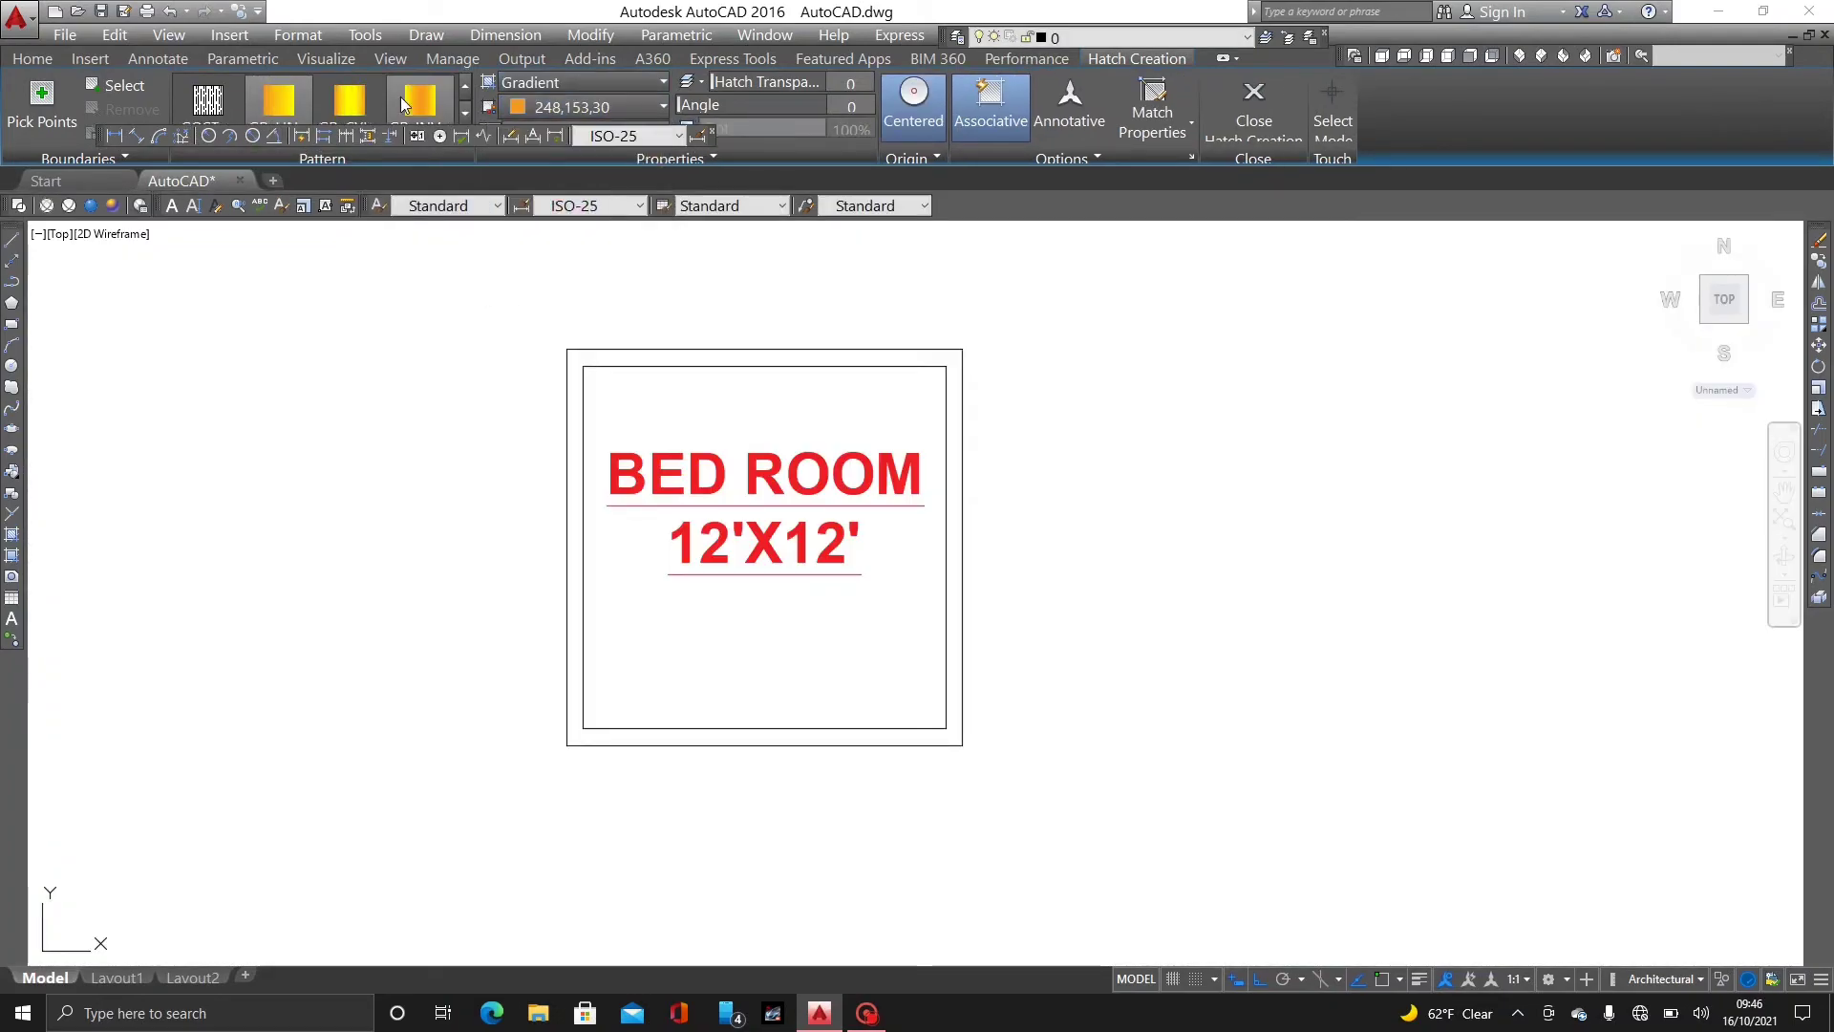
{"action": "left_click", "coordinate": [348, 107]}
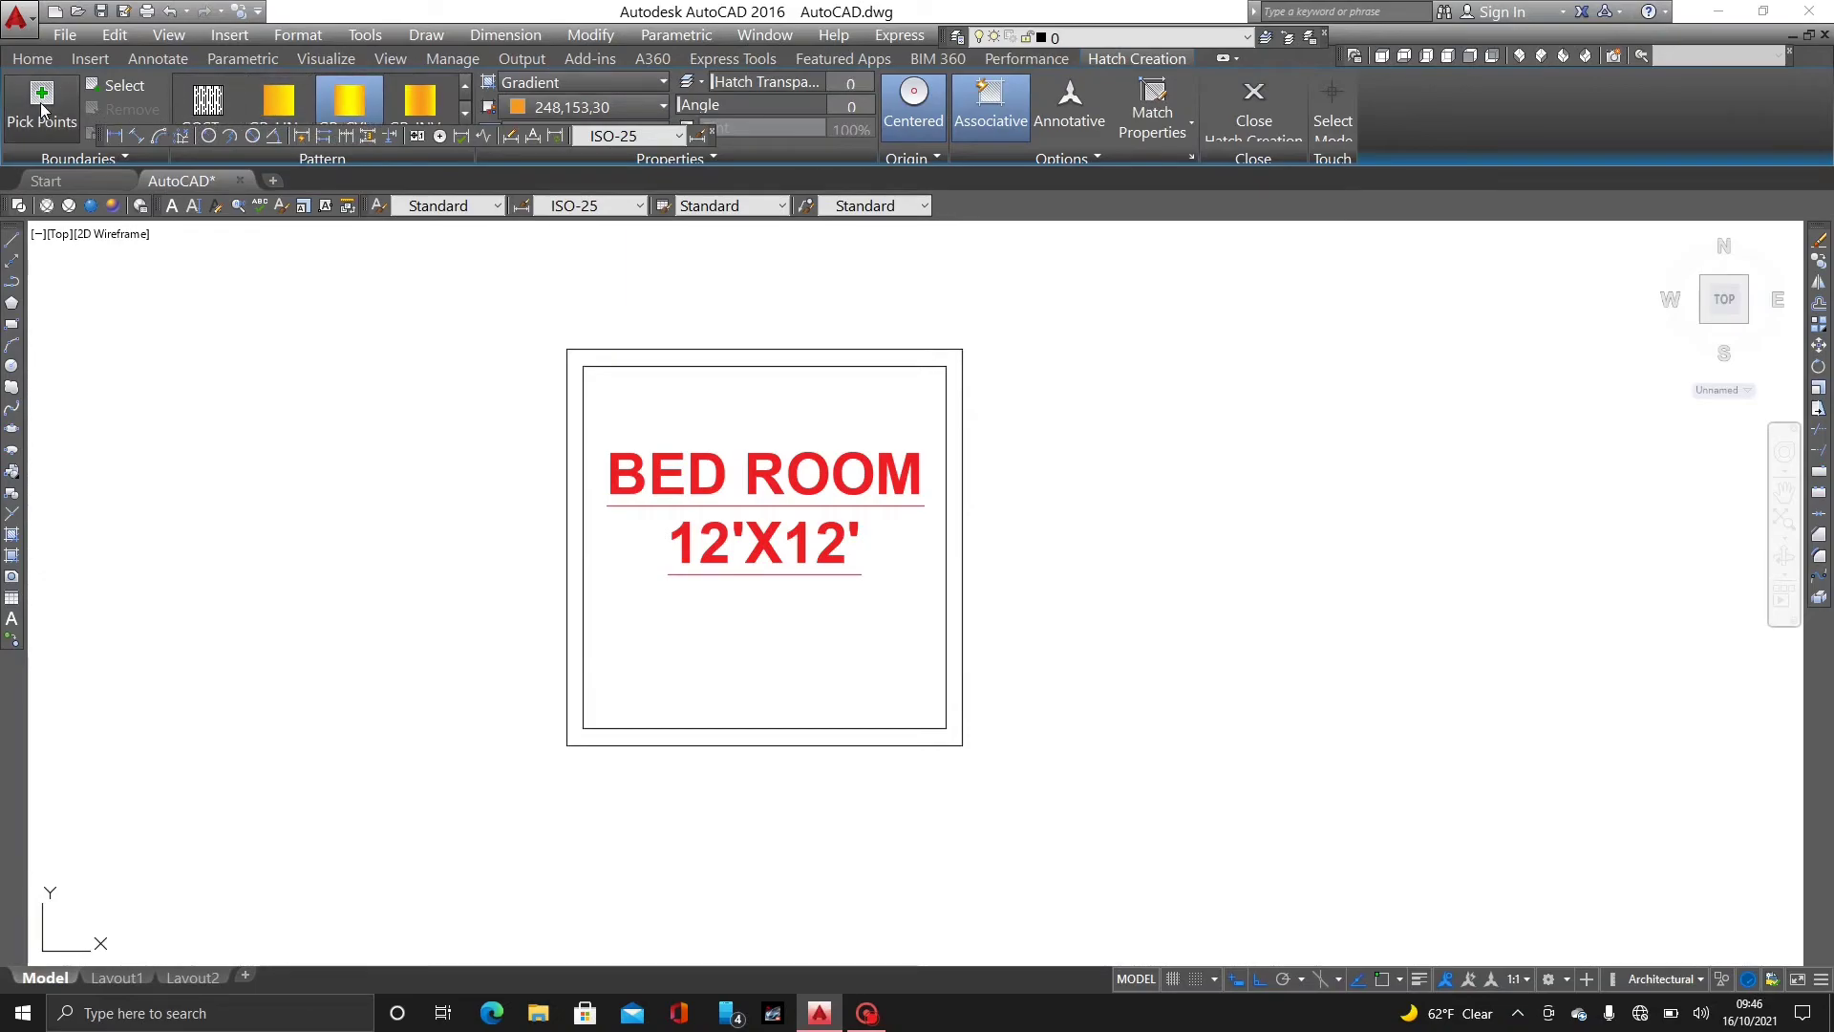
{"action": "left_click", "coordinate": [729, 360]}
{"action": "key", "text": "Return"}
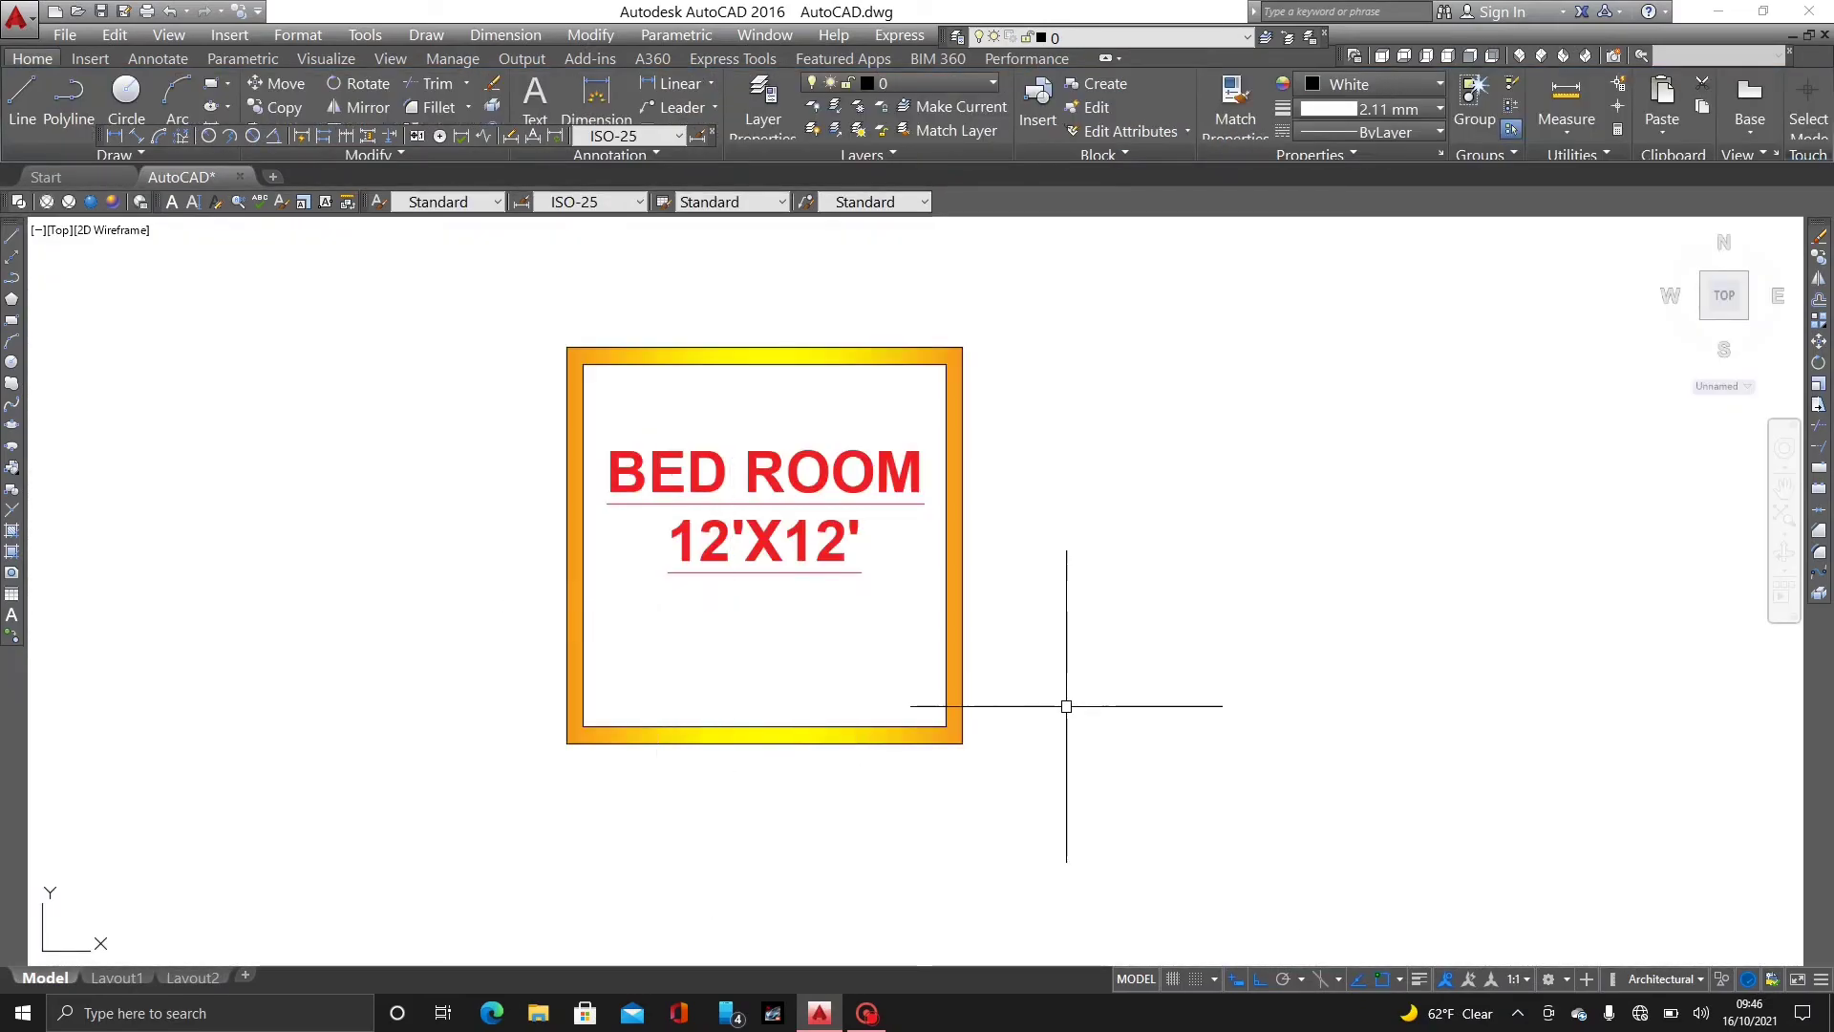
{"action": "mouse_move", "coordinate": [1302, 777]}
{"action": "middle_mouse_down"}
{"action": "mouse_move", "coordinate": [1324, 714]}
{"action": "mouse_move", "coordinate": [1272, 765]}
{"action": "middle_mouse_up"}
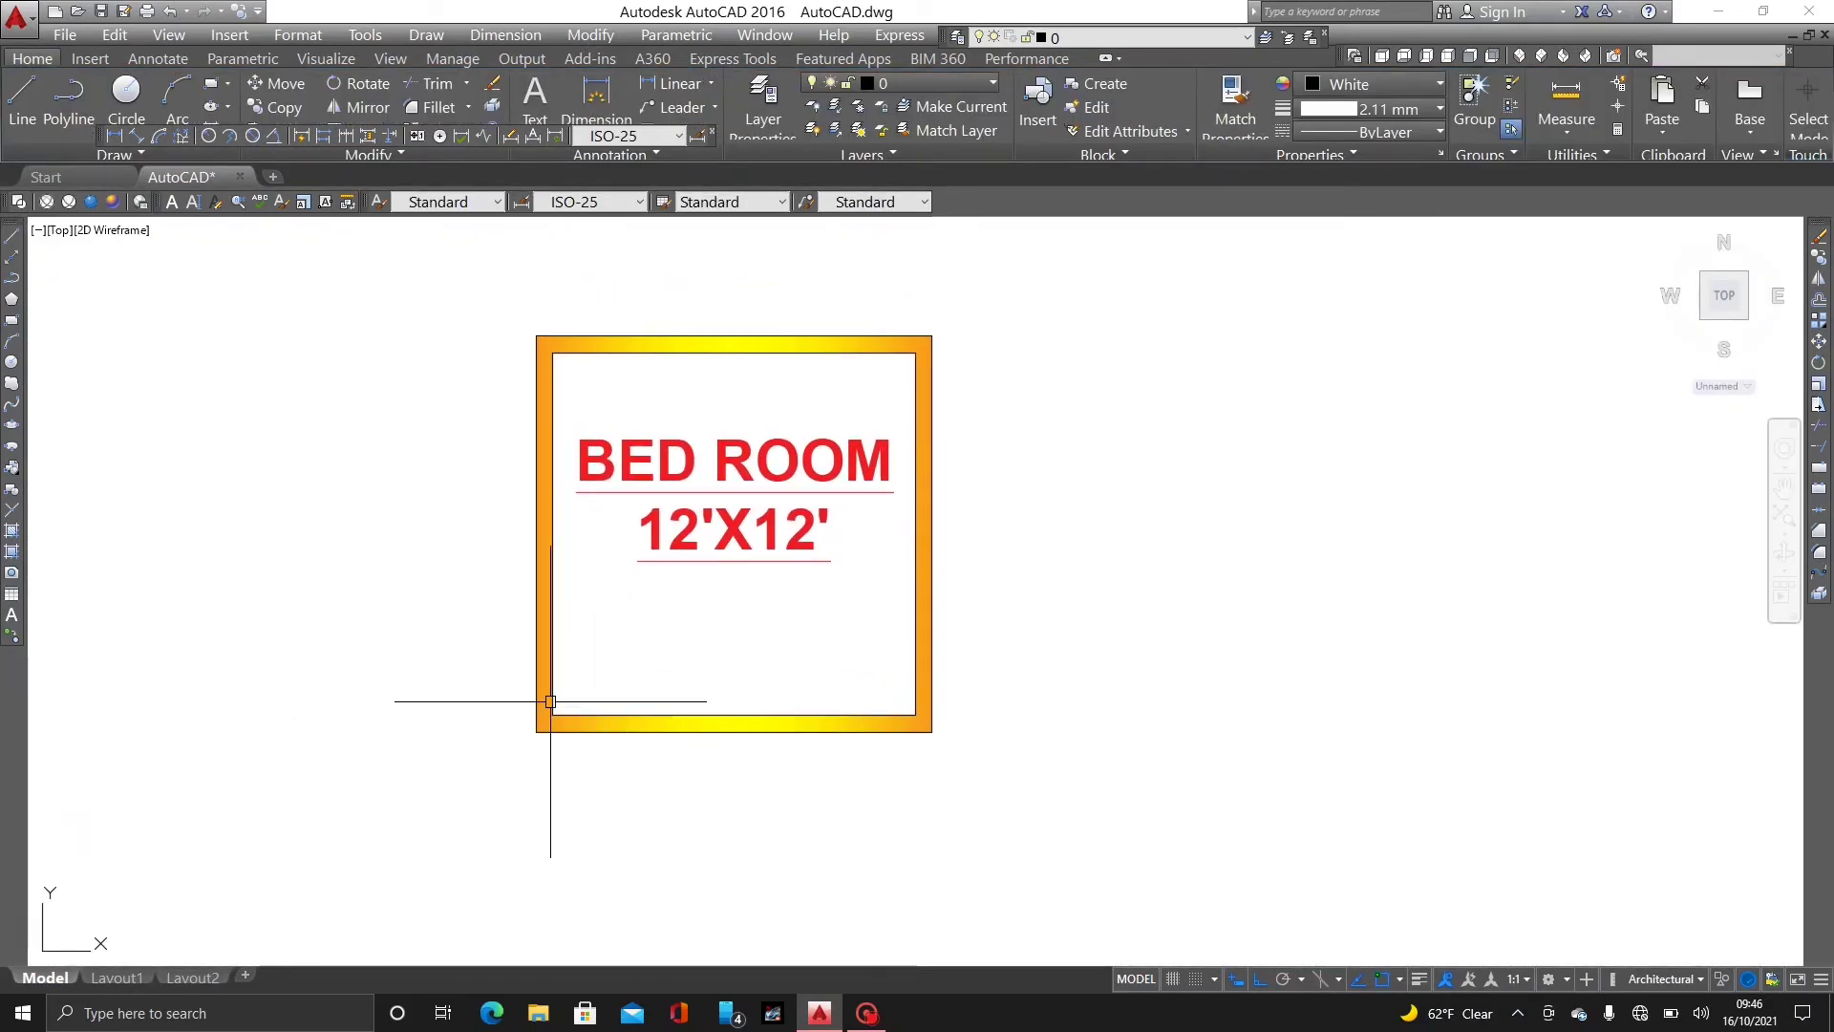